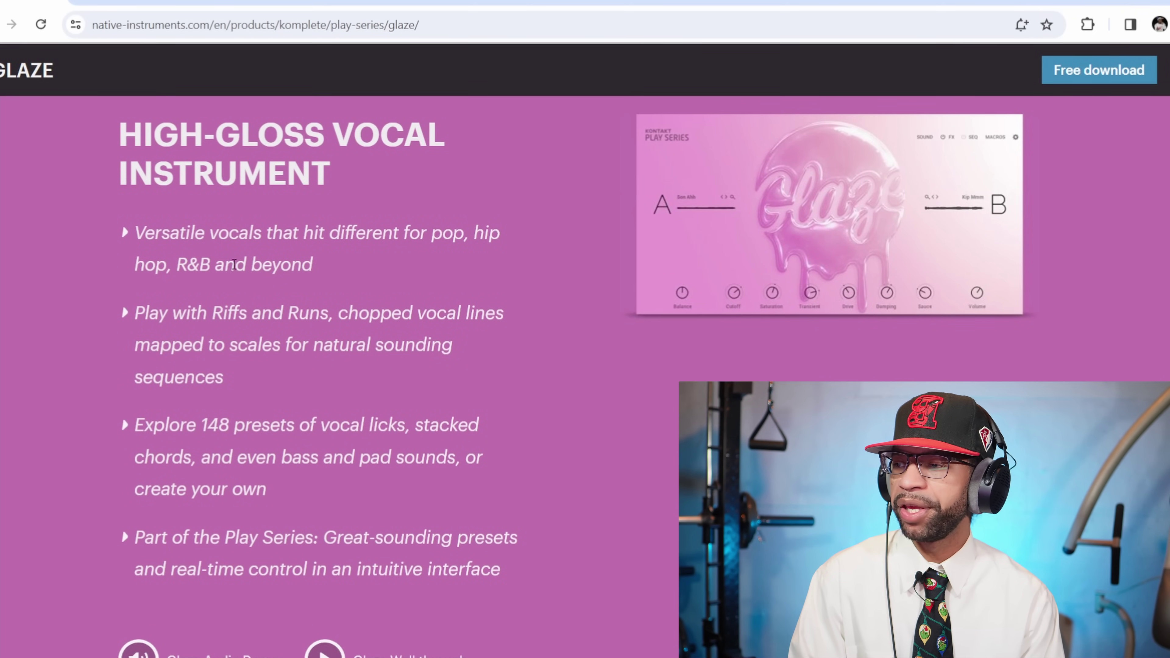
Read the Glaze feature list down to the demo links, and switch to FL Studio with the Glaze instrument
scroll(244, 263, down, 2)
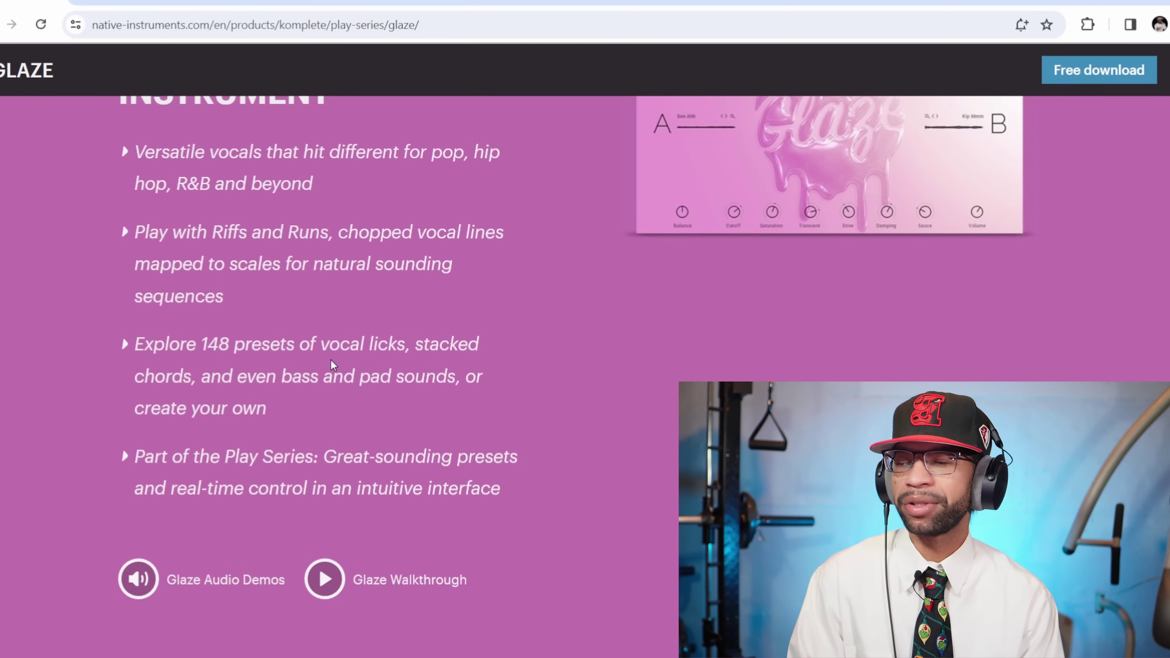
scroll(329, 365, down, 2)
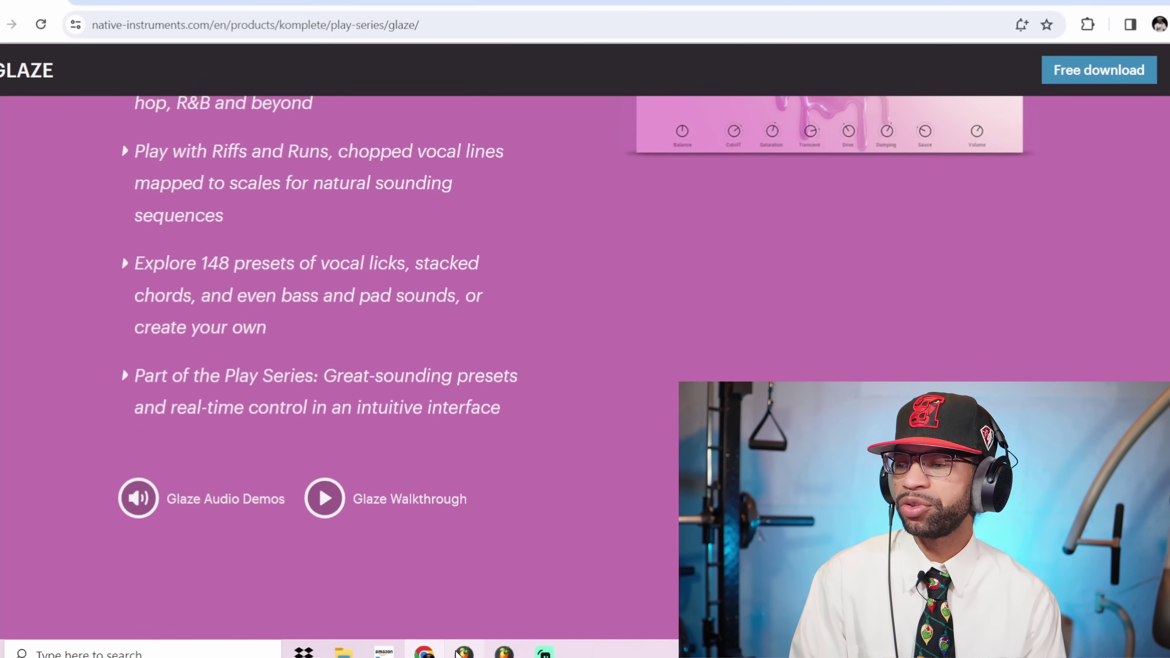
click(463, 651)
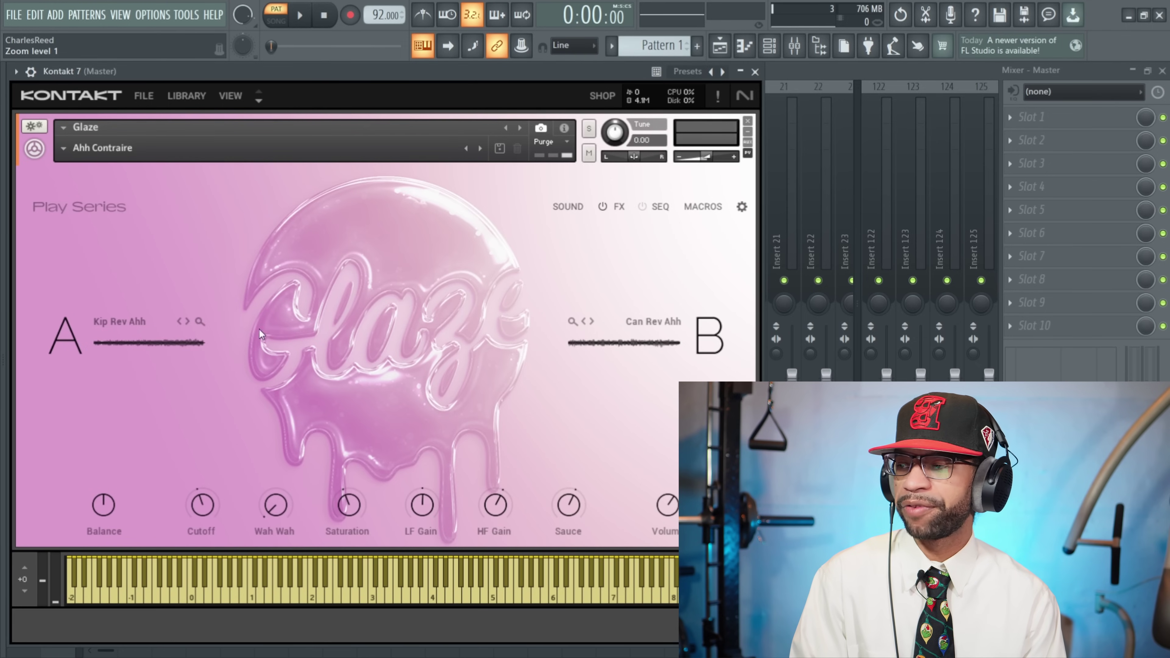
Browse the first six pages of layer A's sound source list, and close the list
click(147, 323)
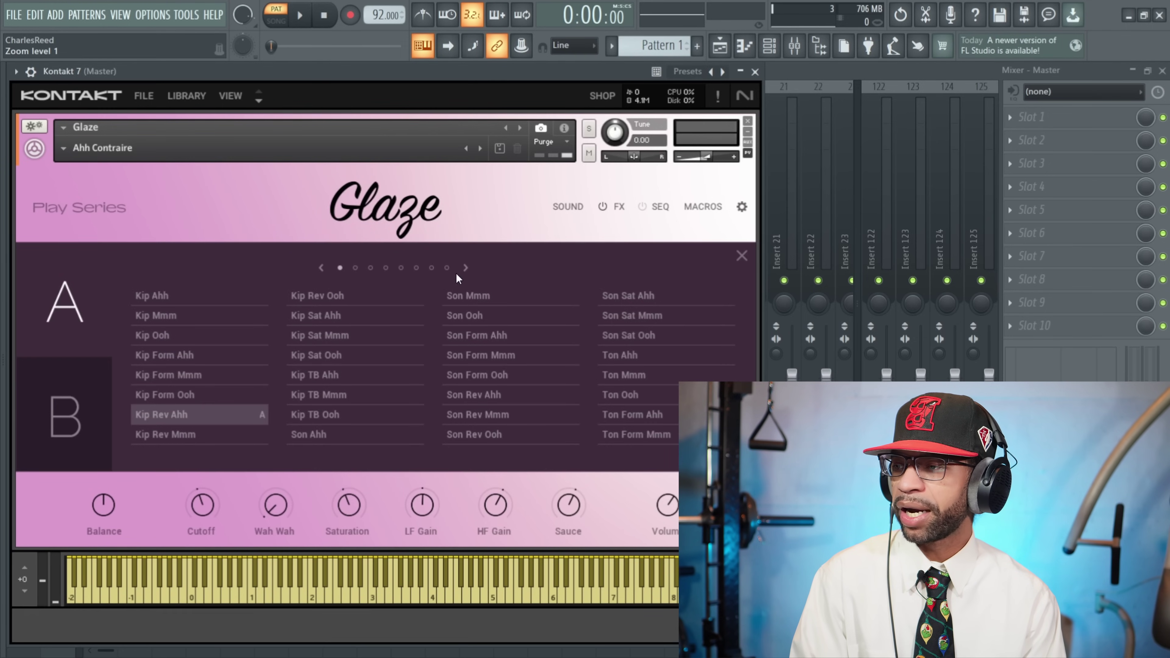
click(464, 268)
click(464, 268)
click(464, 267)
click(464, 268)
click(464, 268)
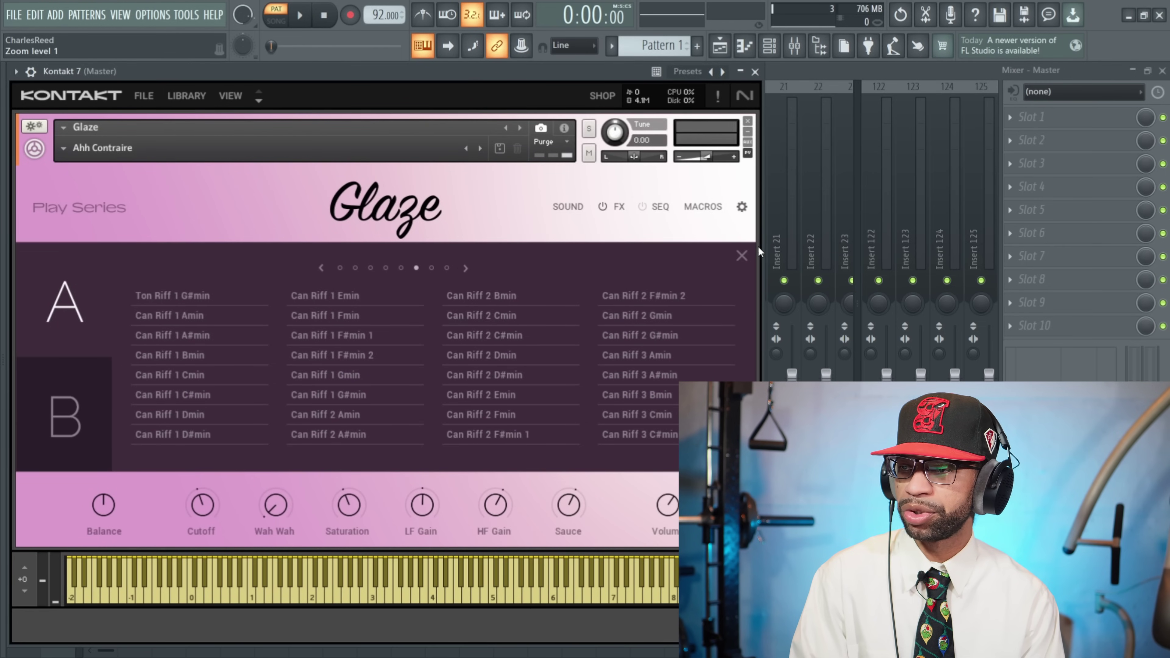
click(741, 256)
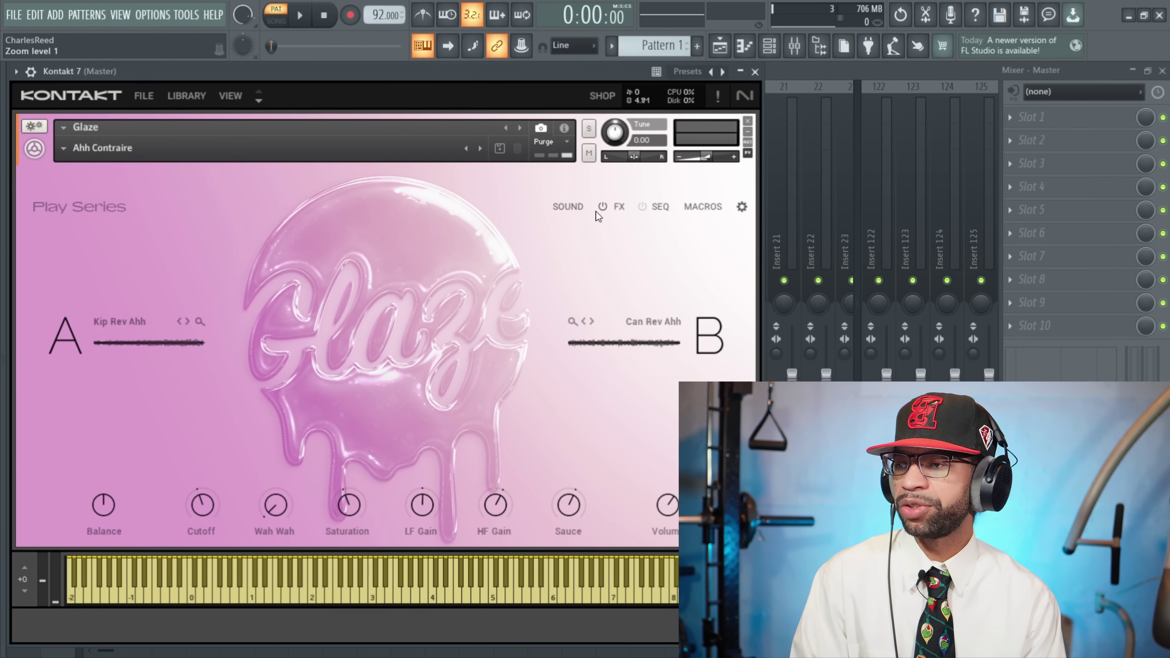
Examine Glaze's effects chain, the saturation effect's settings and the effect types available for its slot
click(619, 207)
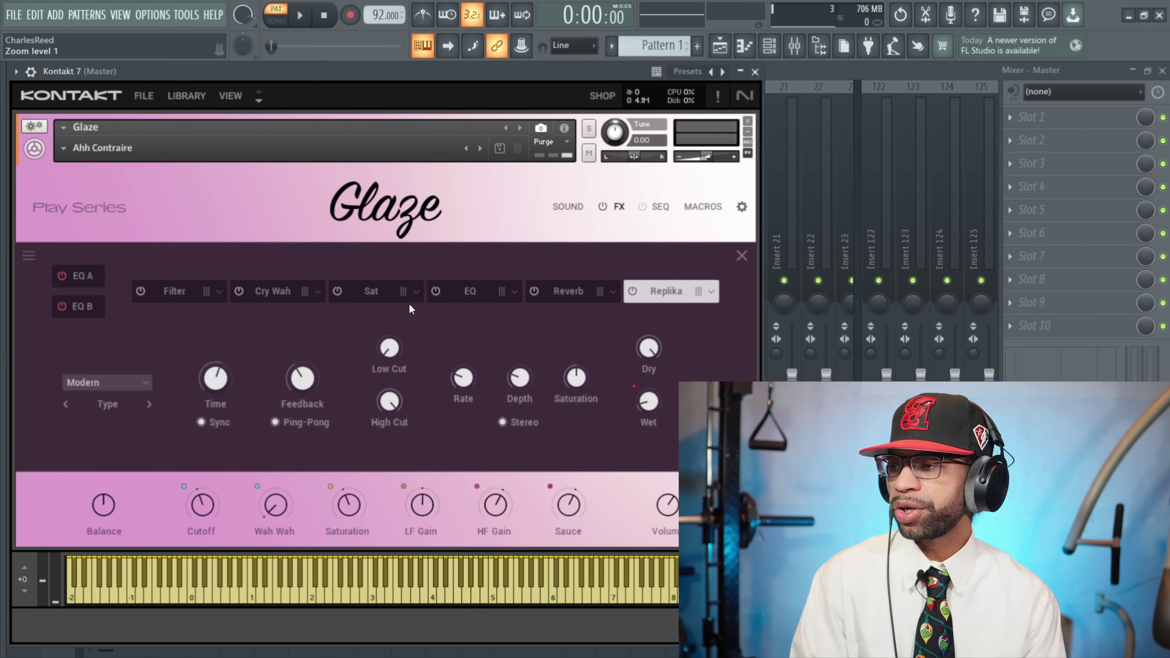
click(379, 293)
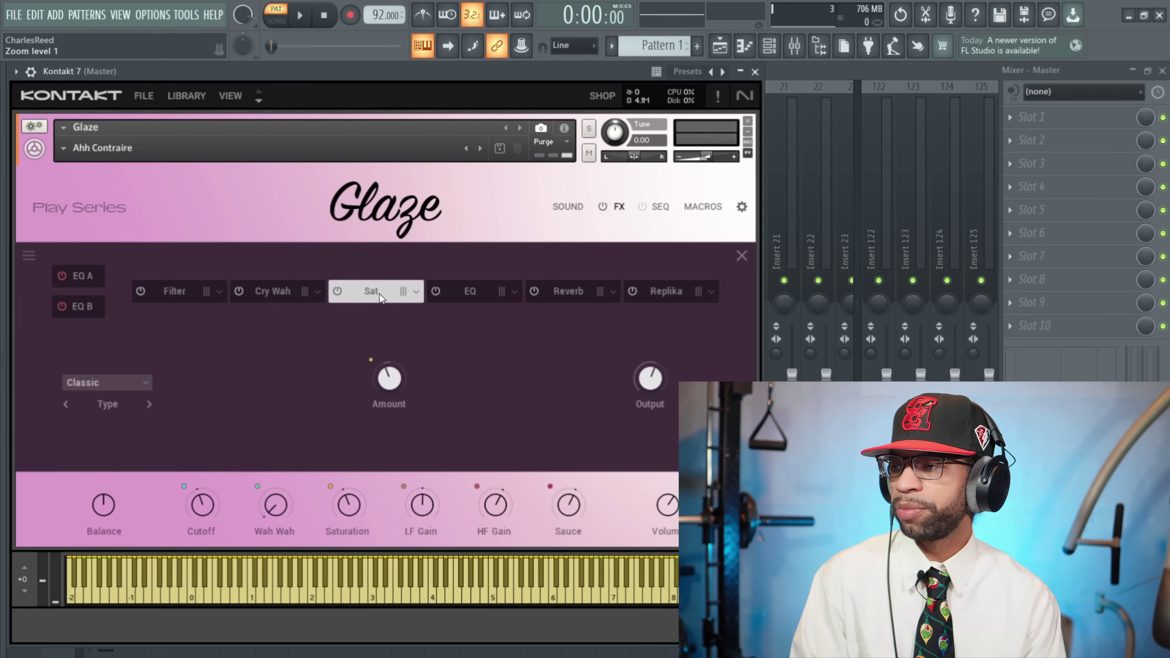
click(416, 291)
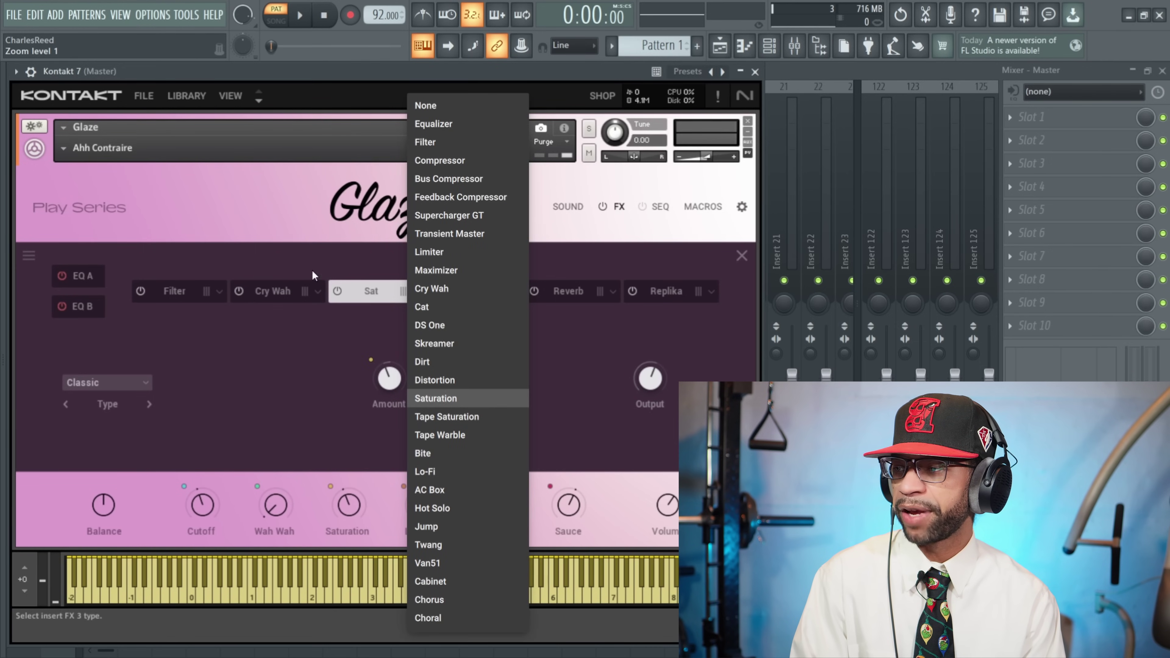
click(302, 242)
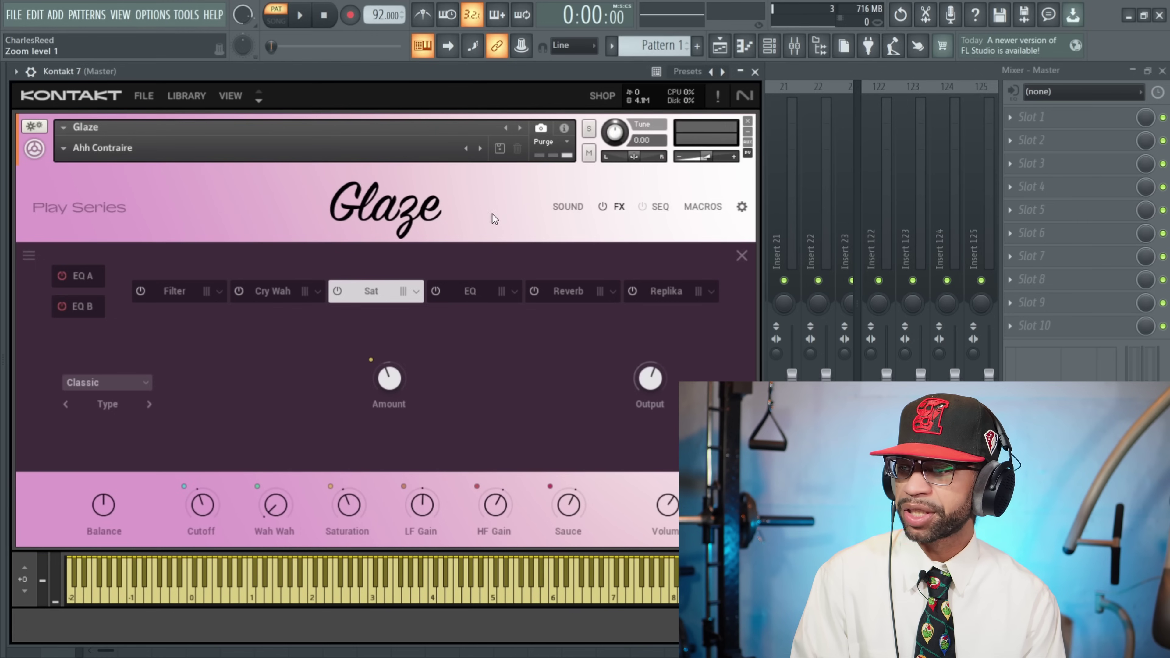
View Glaze's sequencer, macro and sound settings pages, and return to the main instrument view
click(659, 207)
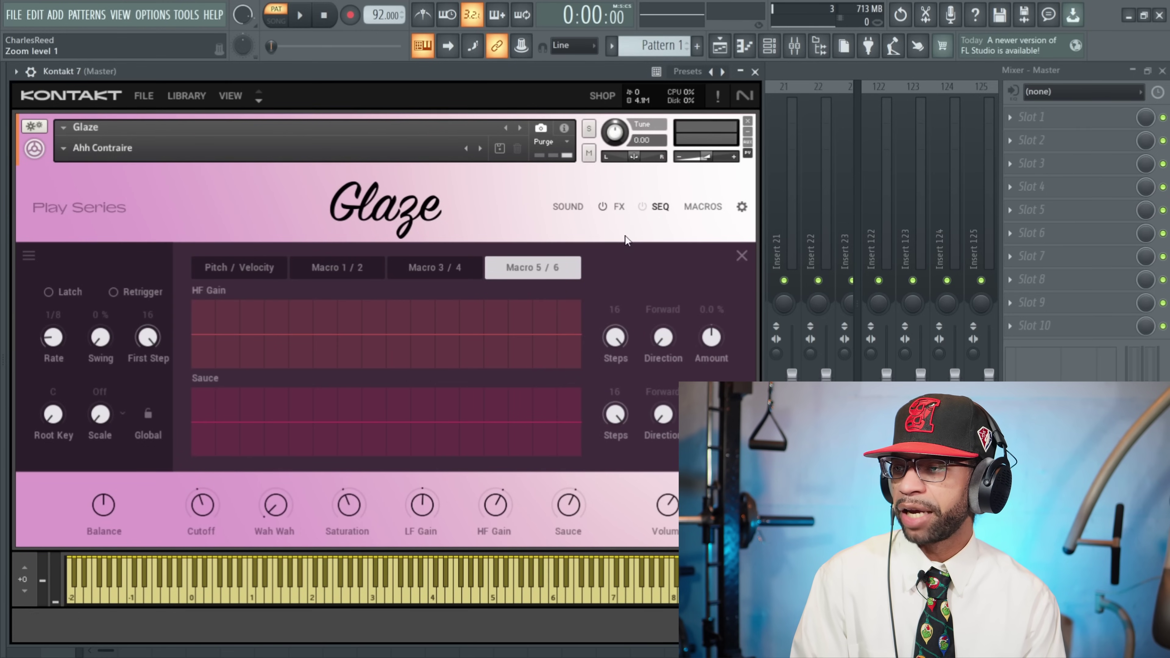
click(699, 206)
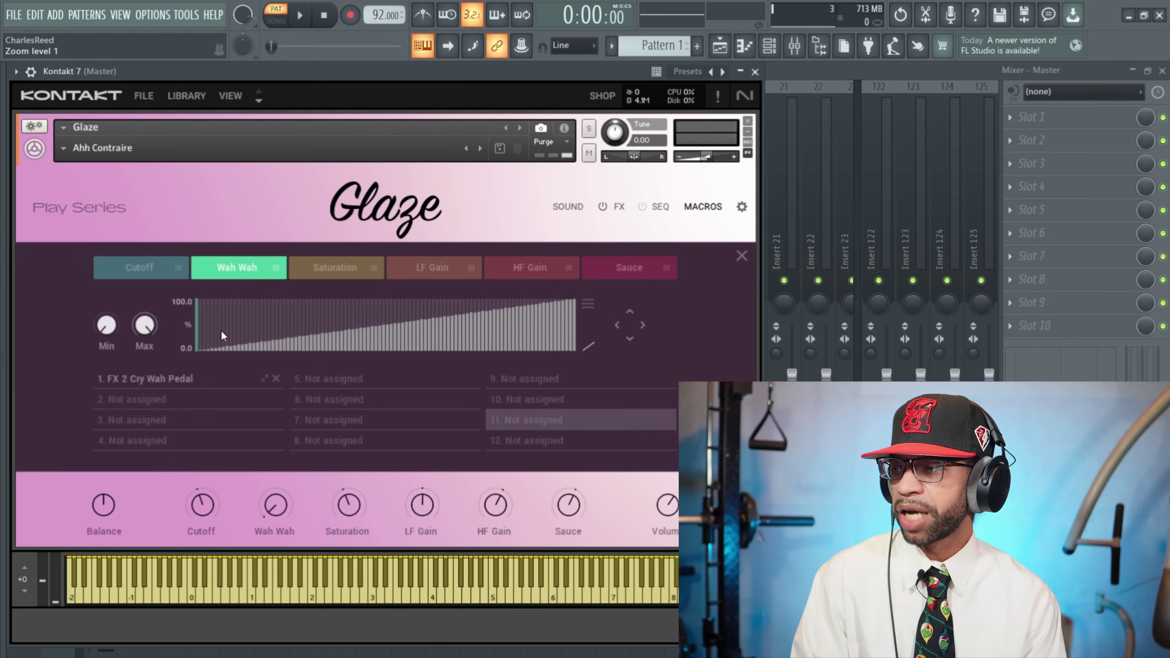
click(577, 205)
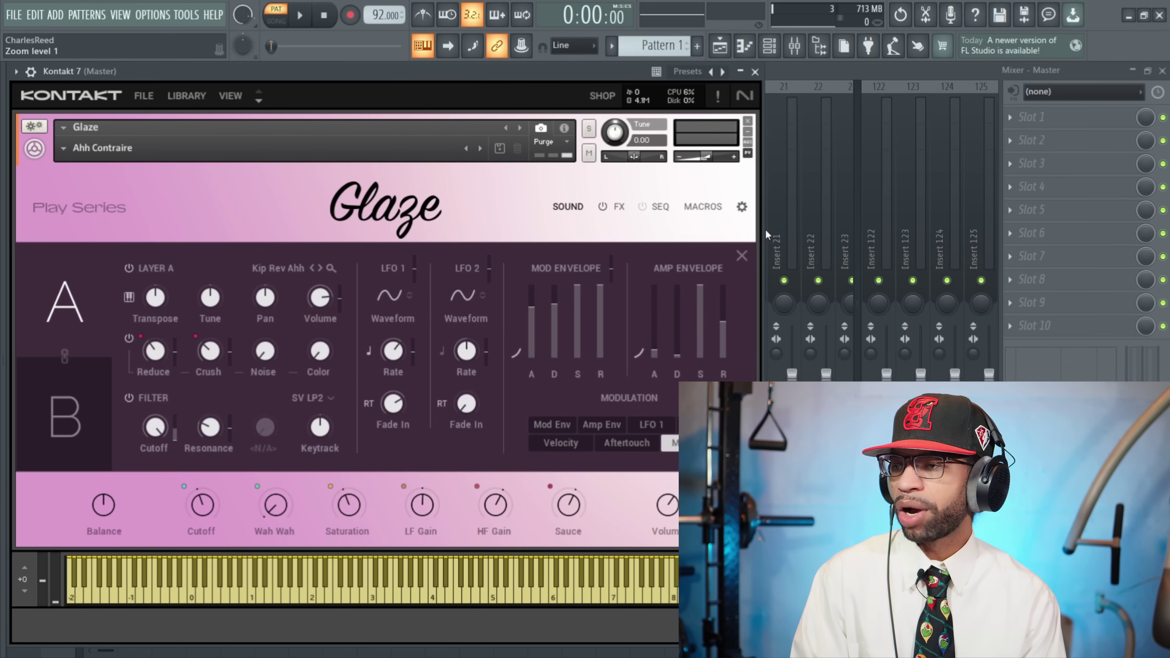
click(742, 255)
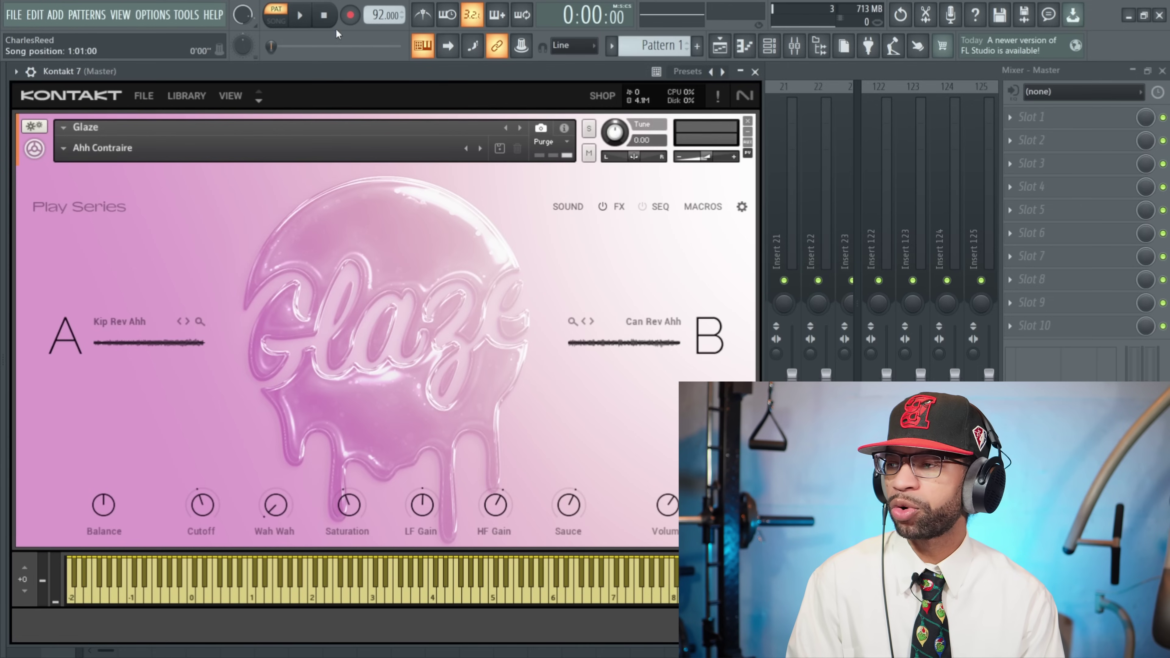
Audition the pattern with the Ahh Contraire, Ahh Some, AhhMazing, AhhMulator and Barely Home snapshots, and stop playback
click(303, 17)
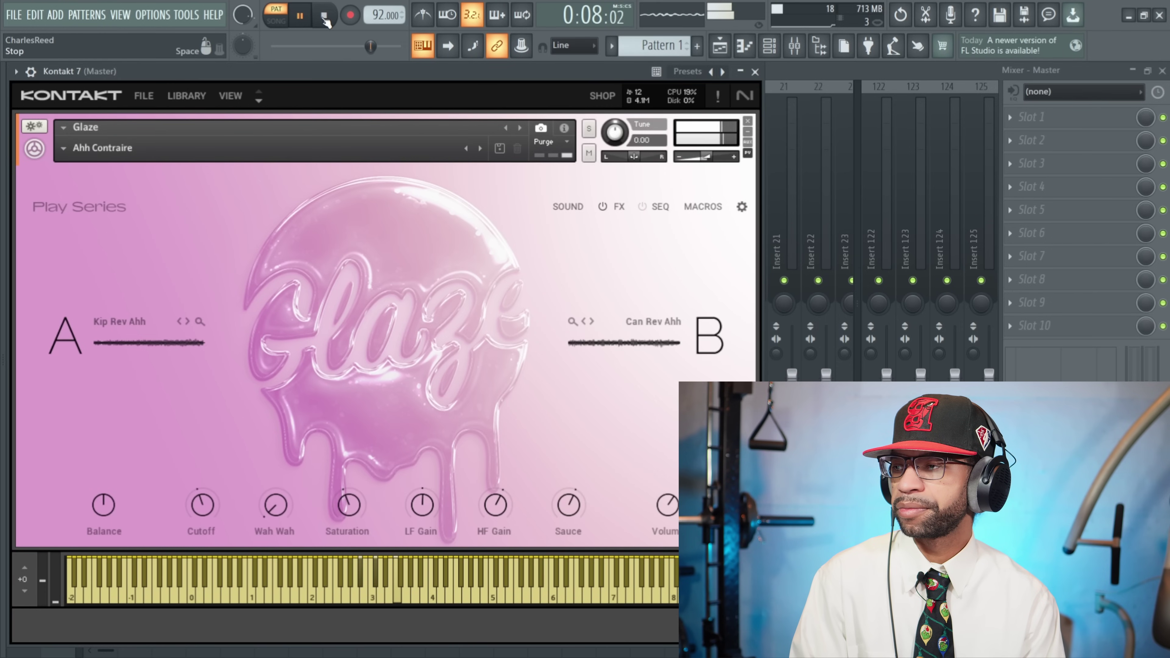
click(324, 16)
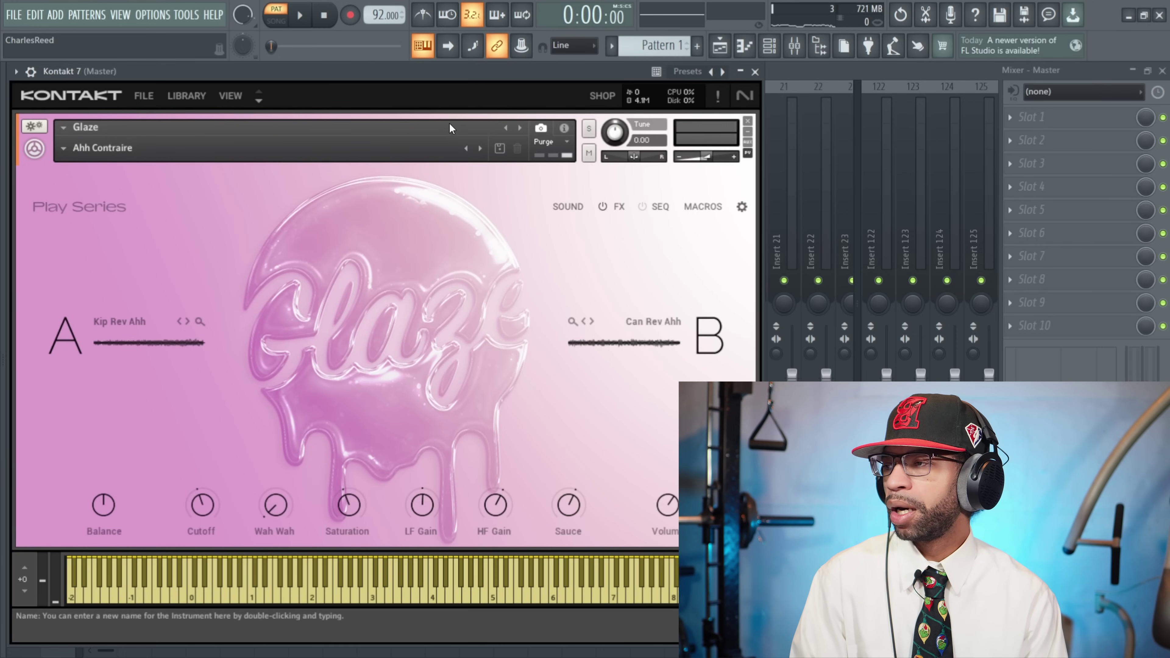
click(480, 148)
click(301, 16)
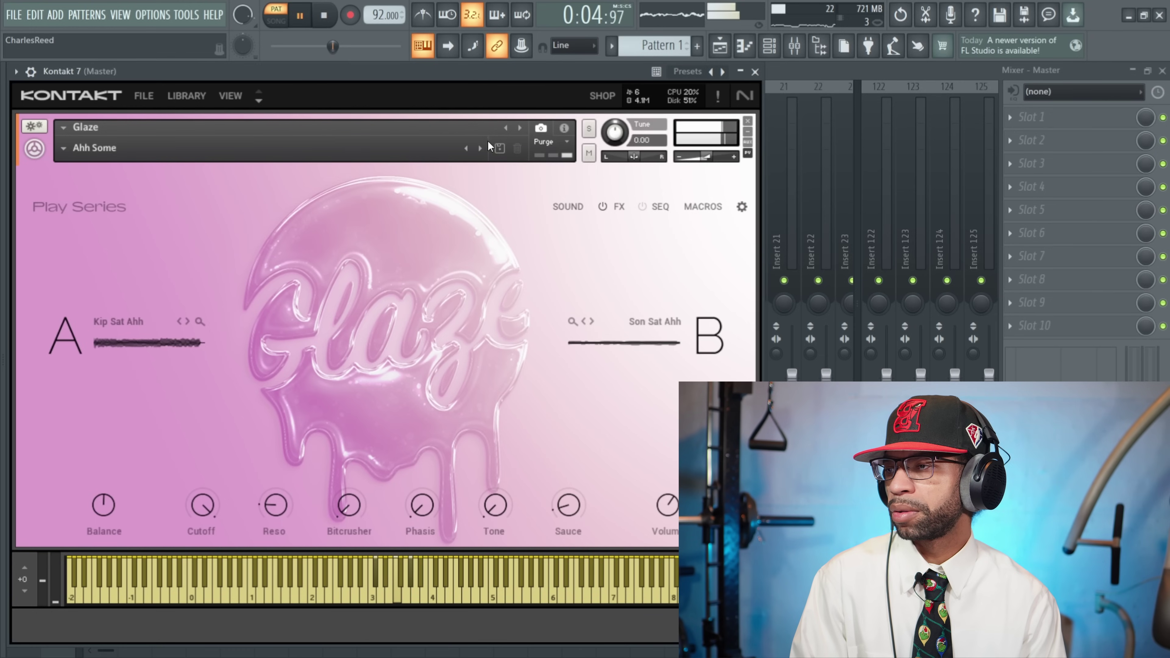
click(480, 146)
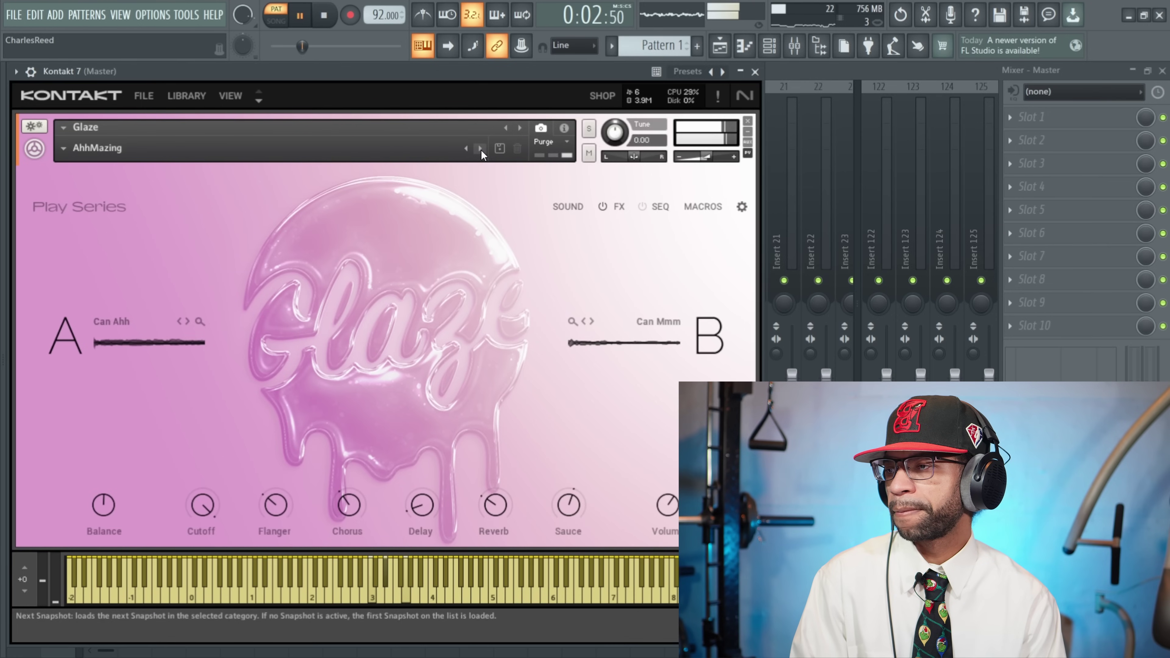
click(481, 148)
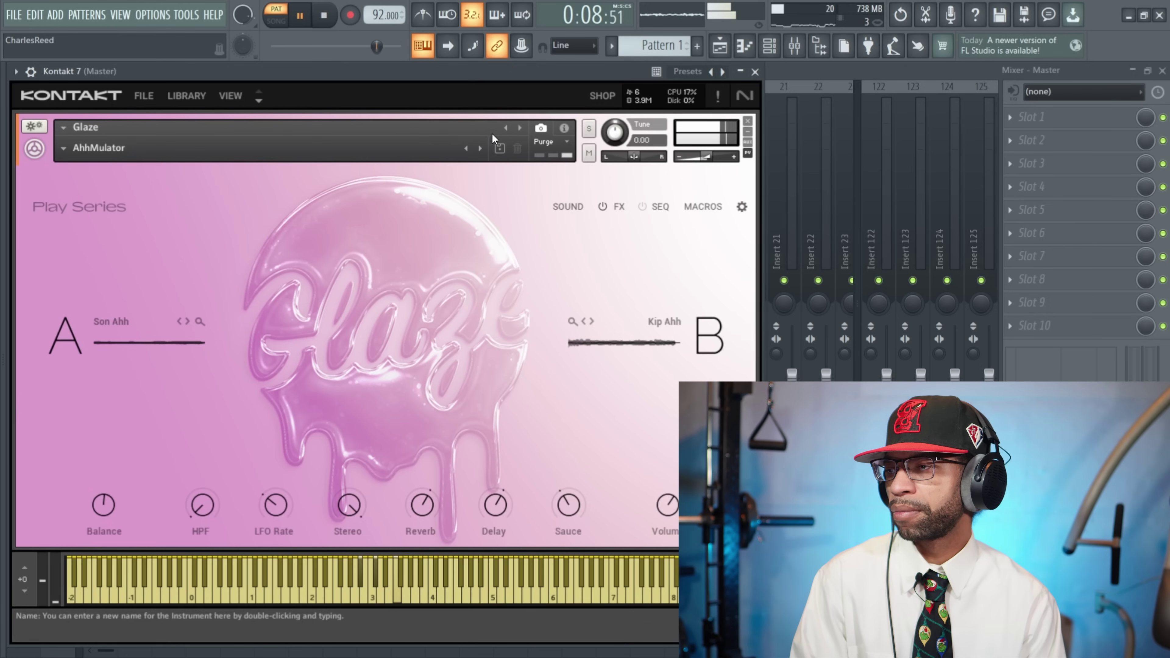
click(481, 147)
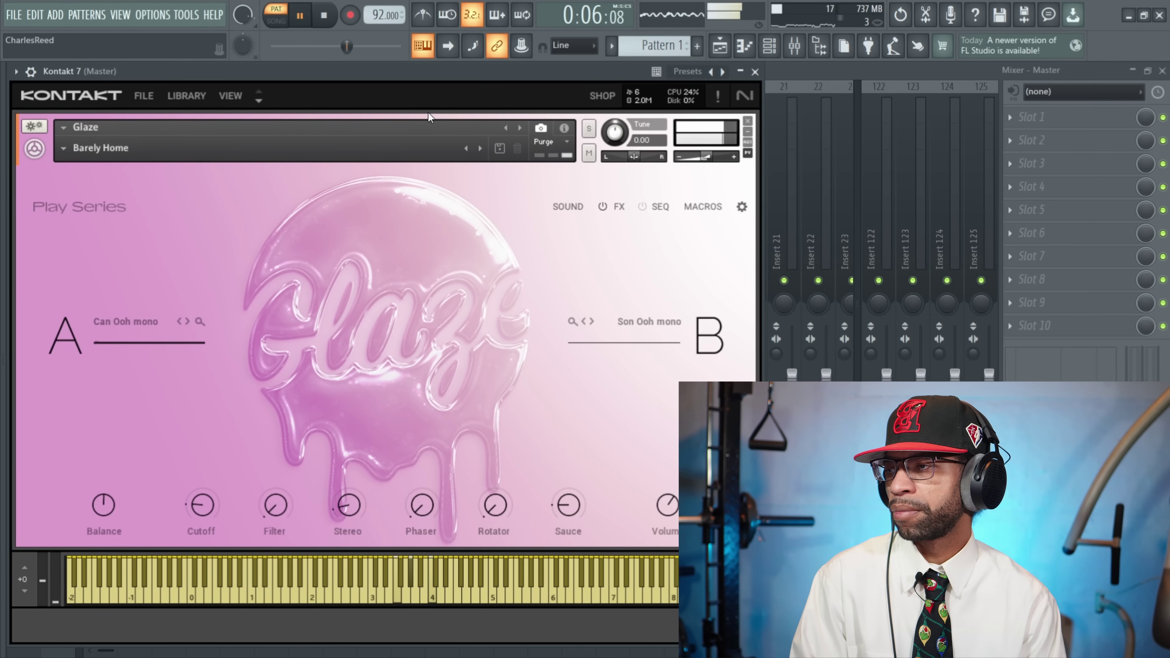
click(324, 15)
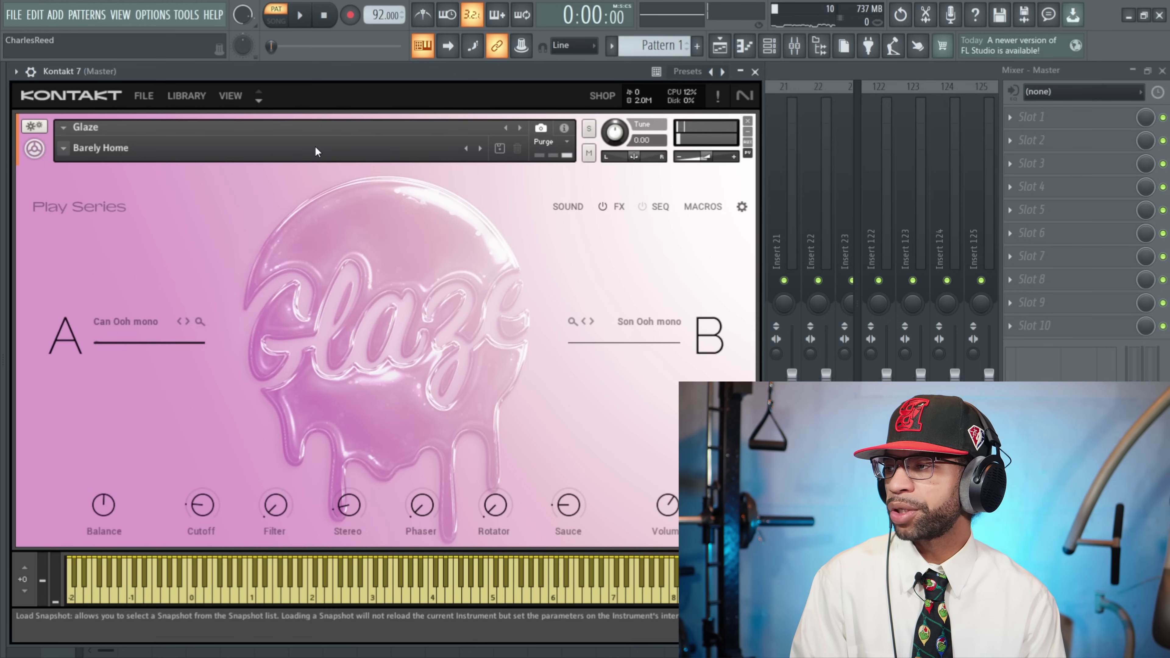
Load the AirMinor (Amin-Cmaj) snapshot from the Riff & Run category, and briefly play the pattern with it
click(64, 148)
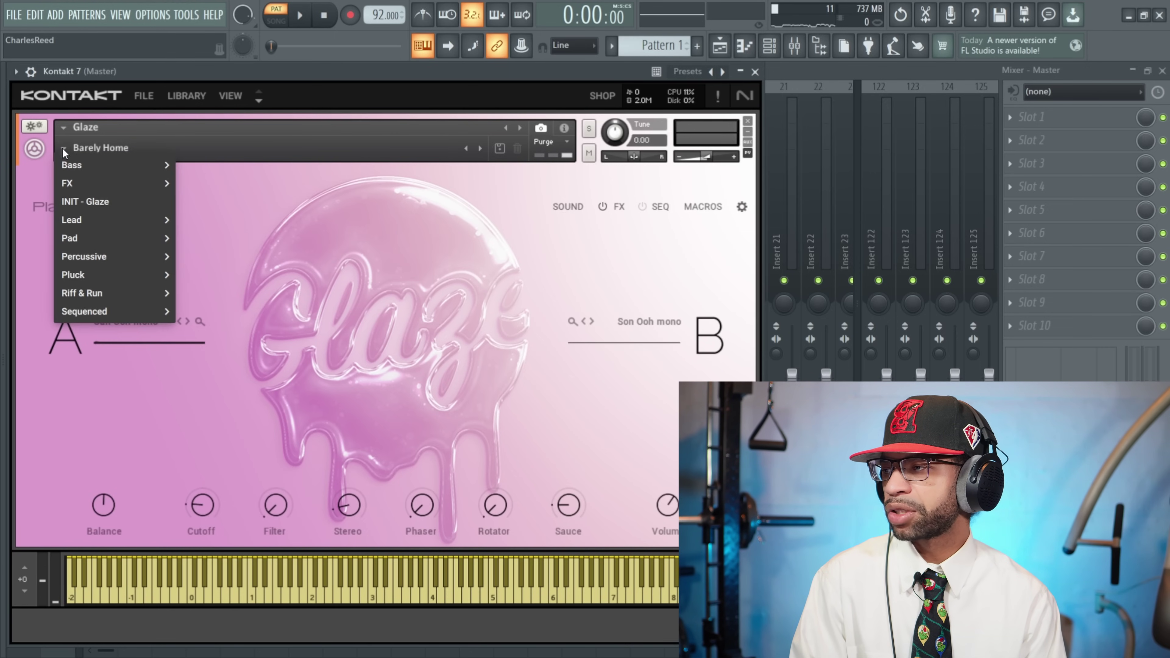
mouse_move(122, 293)
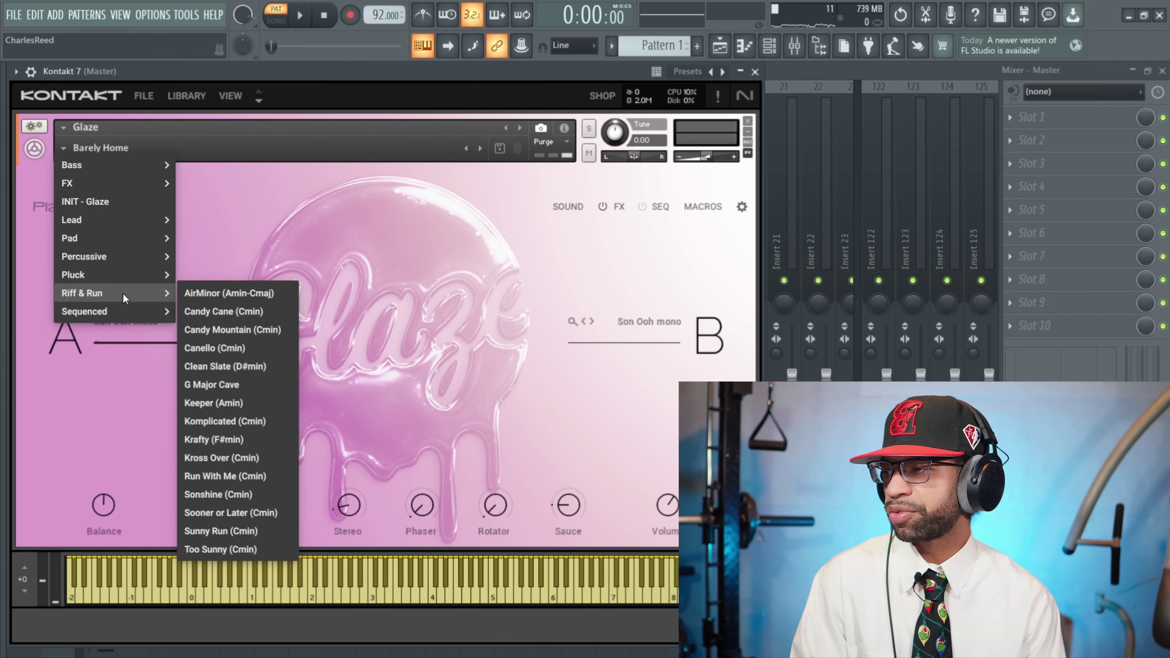
click(193, 295)
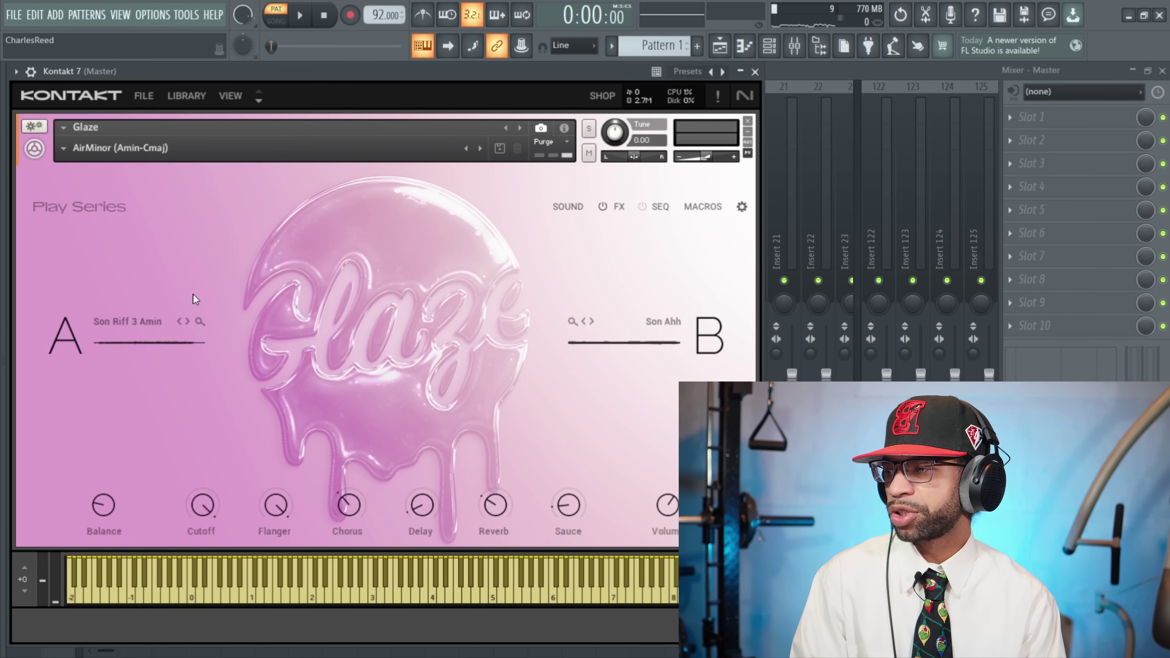
click(301, 16)
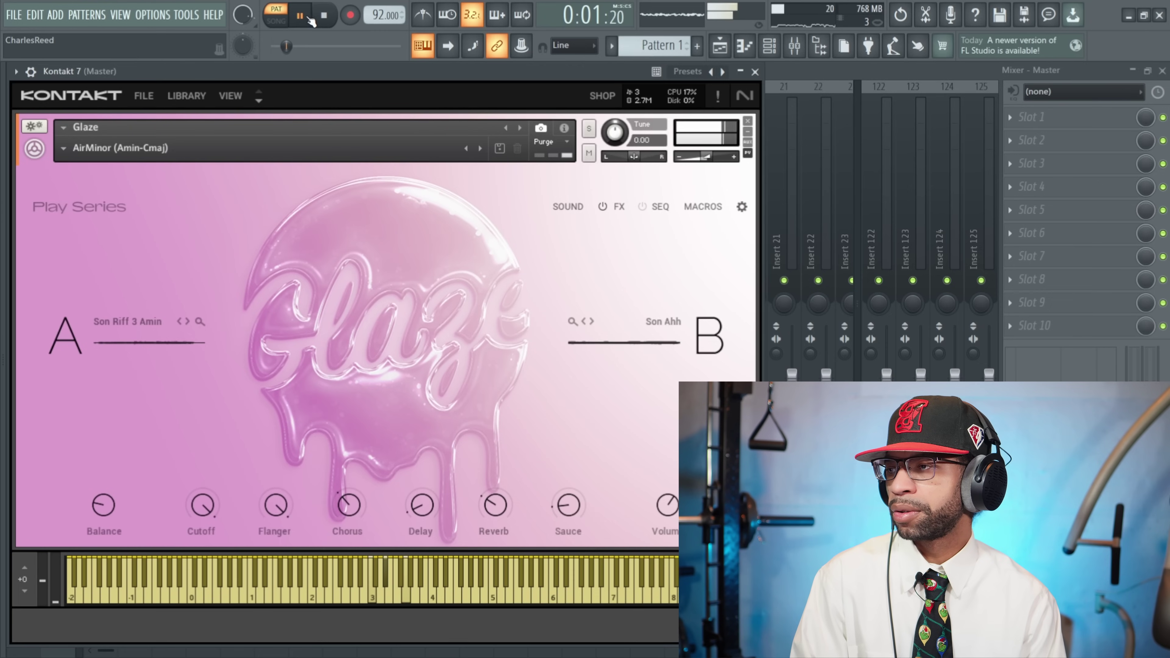
click(326, 18)
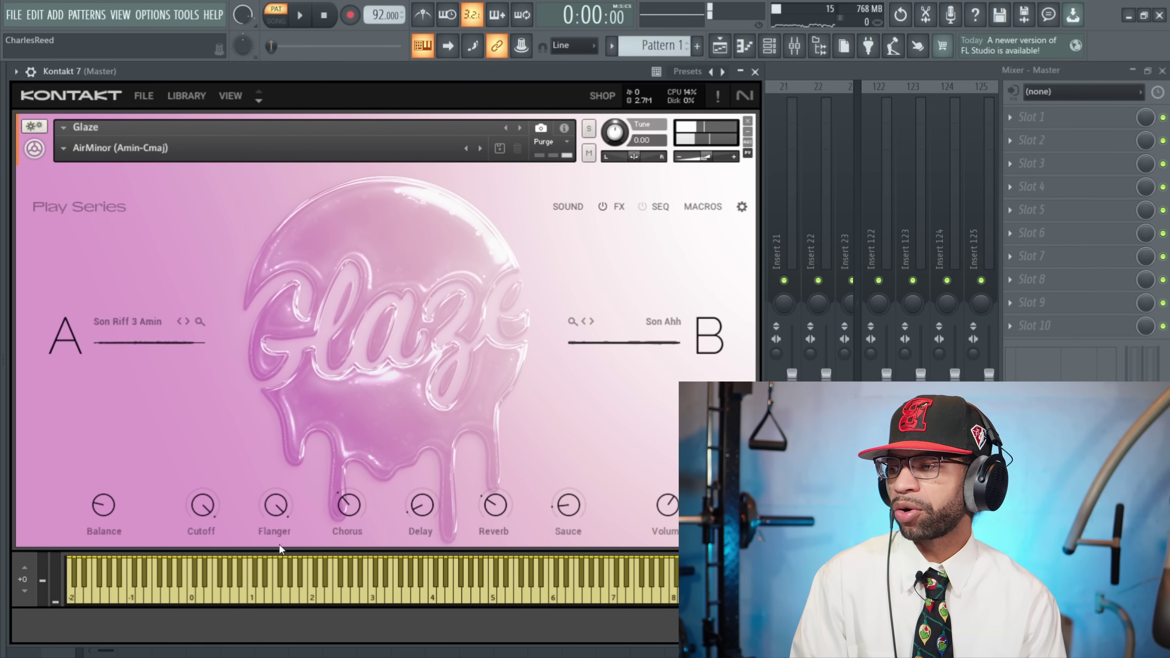
Audition single notes of the AirMinor riff on the virtual keyboard, setting Balance fully to layer A (A100 | 0B)
click(237, 596)
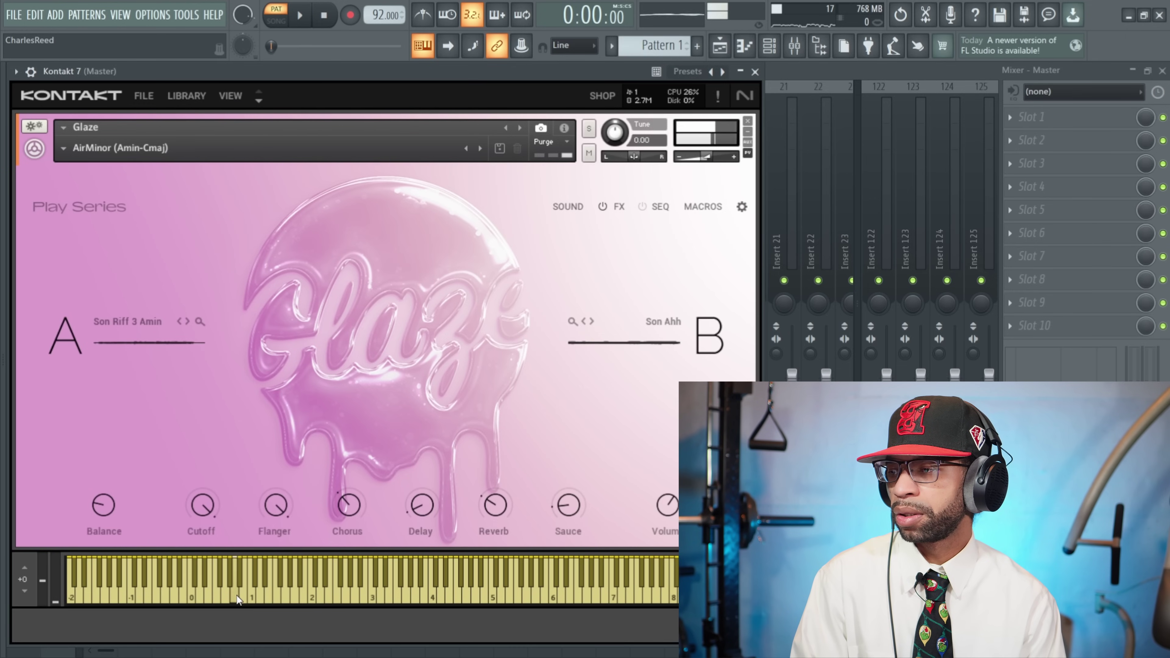
click(263, 591)
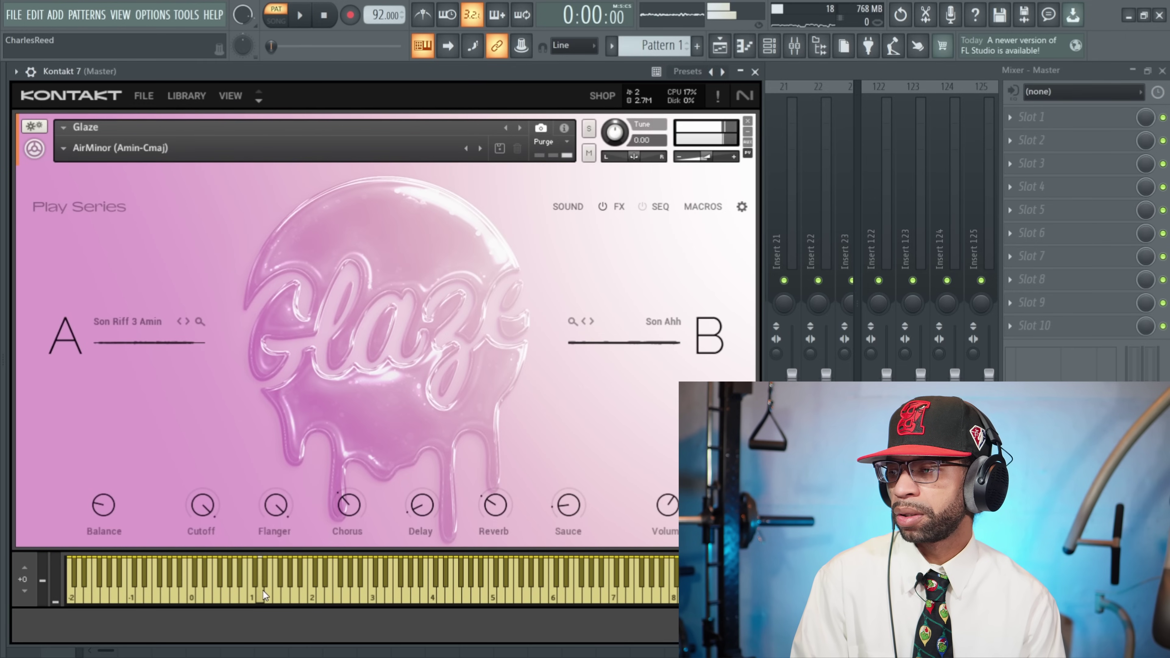
click(277, 596)
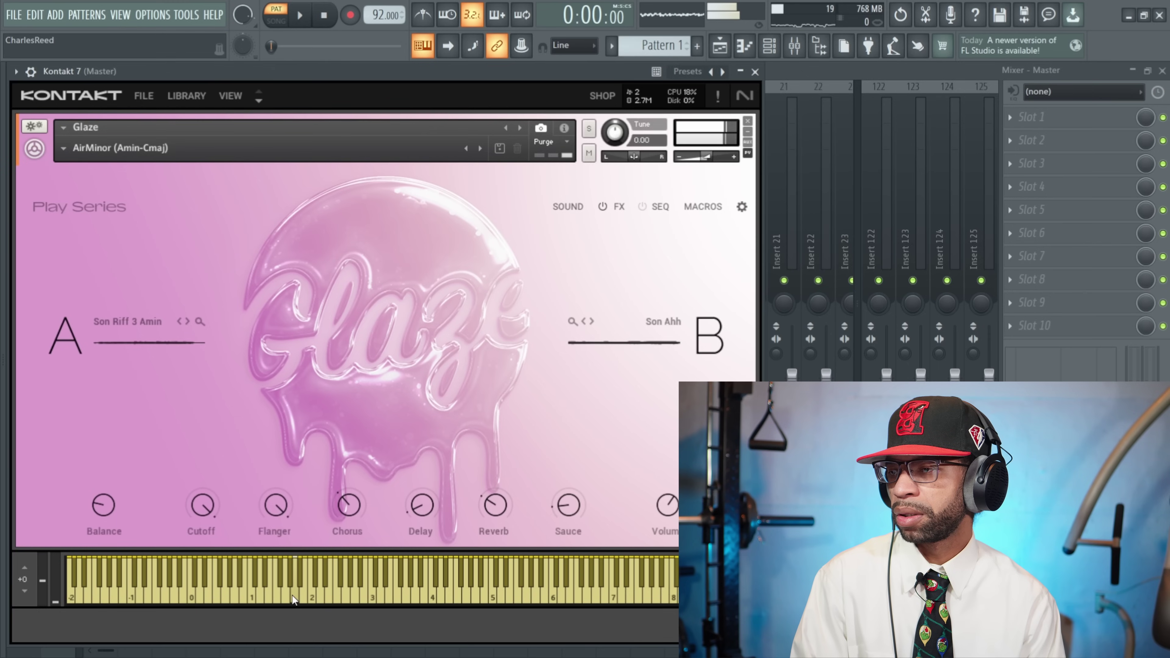
drag(105, 481, 86, 561)
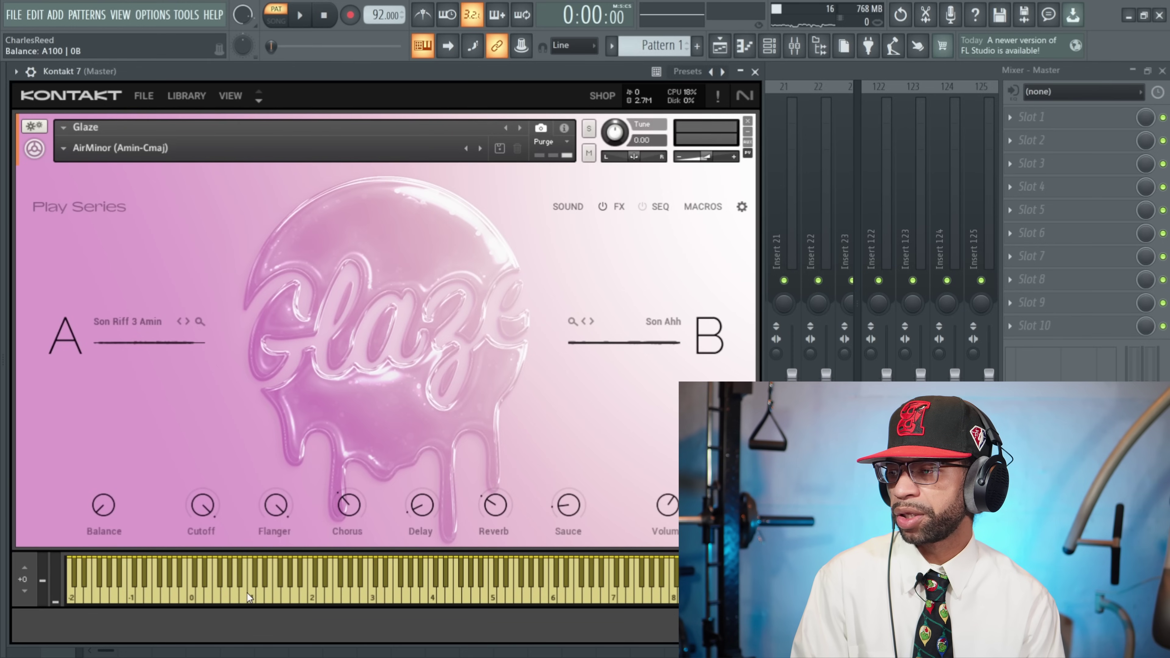
drag(250, 593, 261, 593)
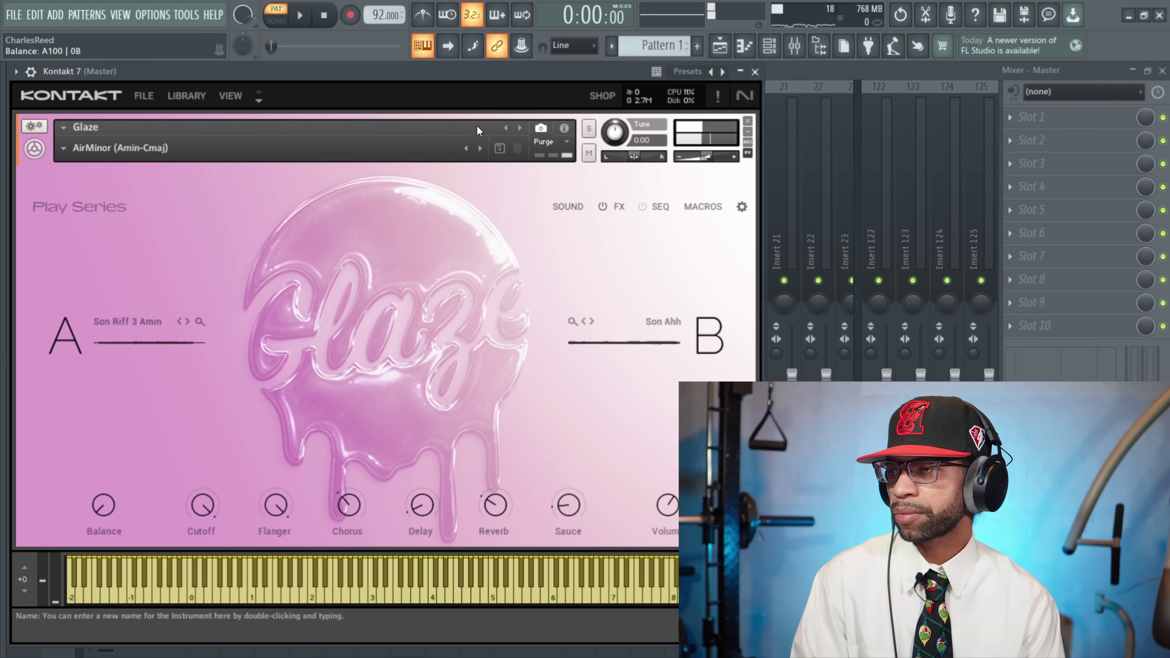
Load the Candy Cane (Cmin) snapshot, audition single notes with it, and load Candy Mountain (Cmin)
click(480, 148)
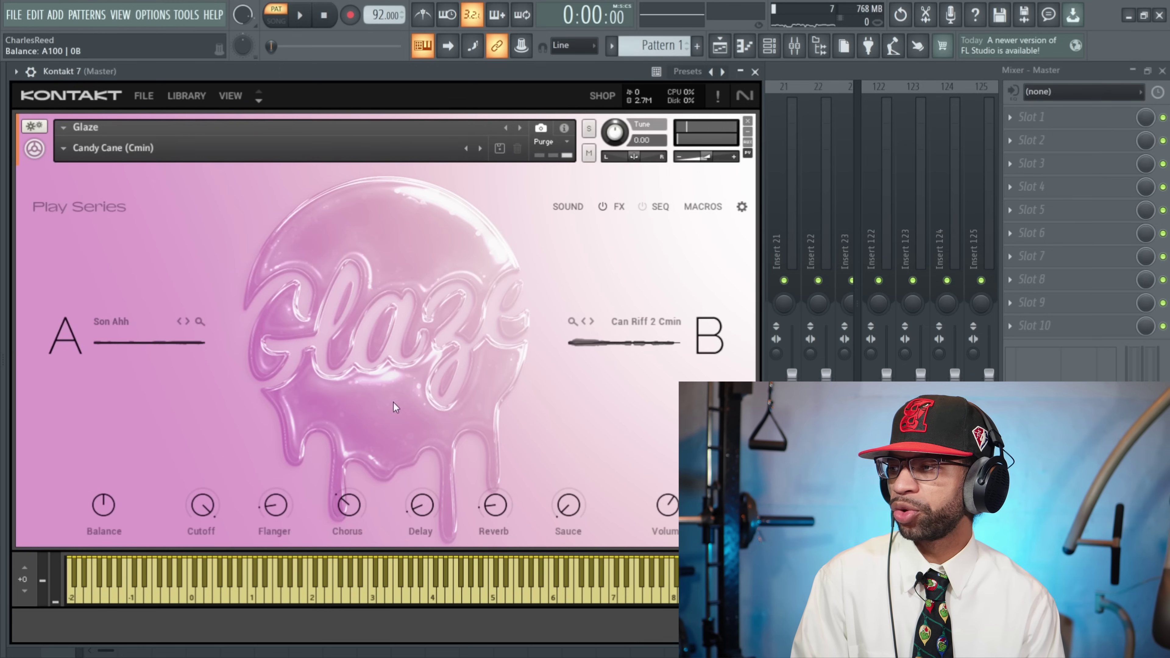
click(266, 591)
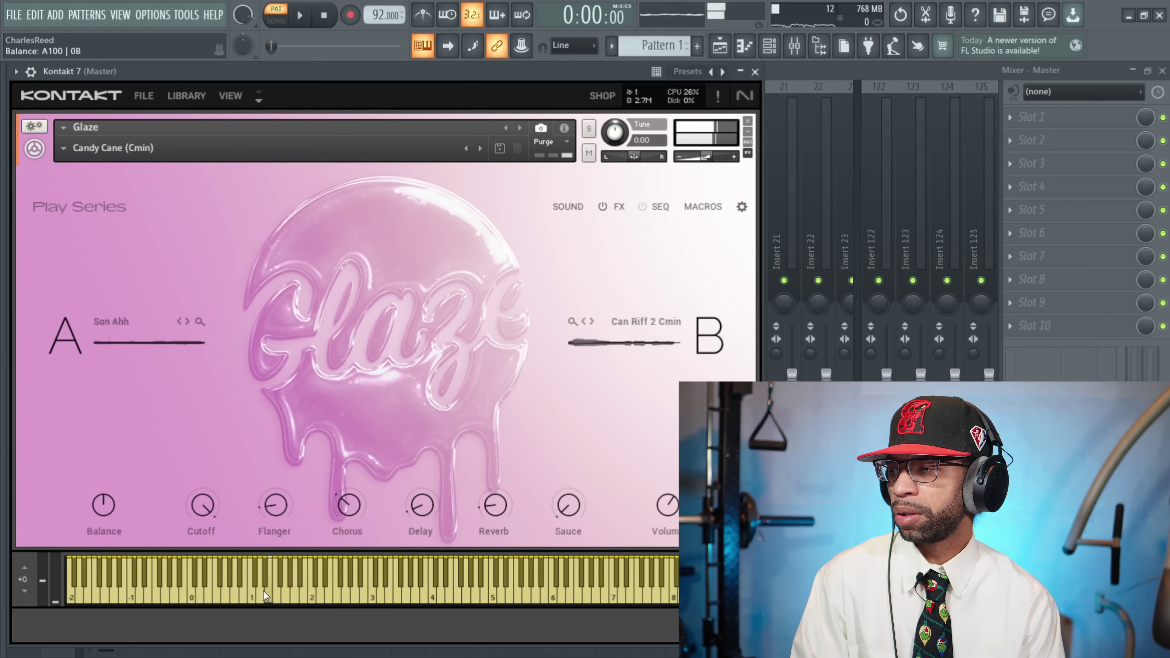
click(290, 593)
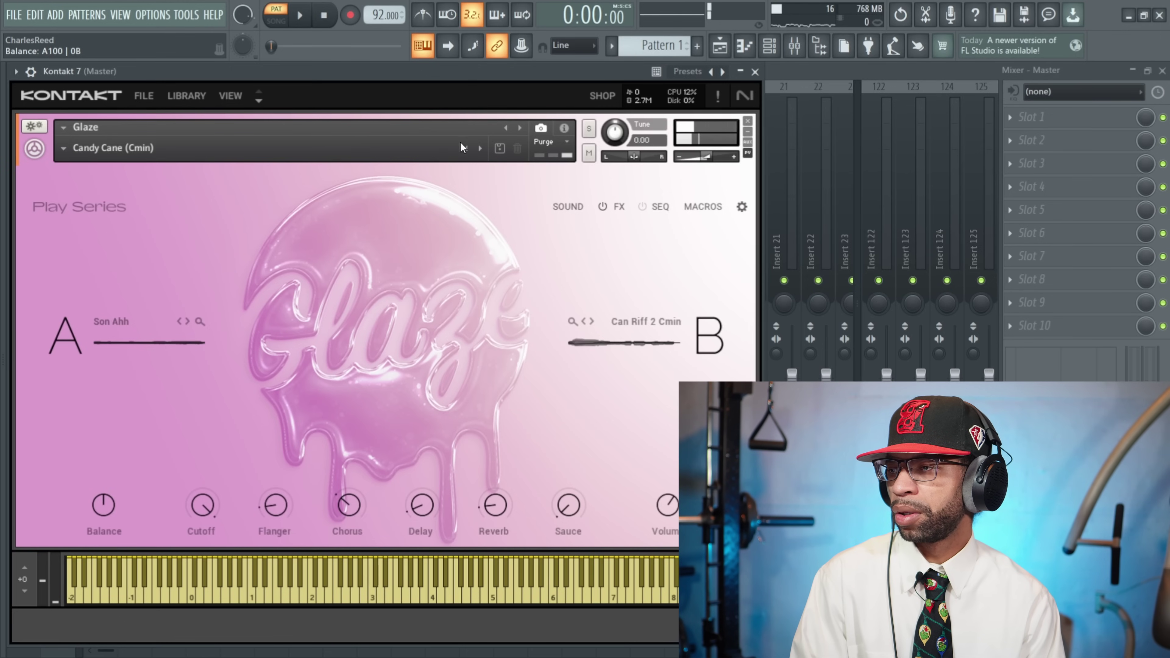
click(478, 150)
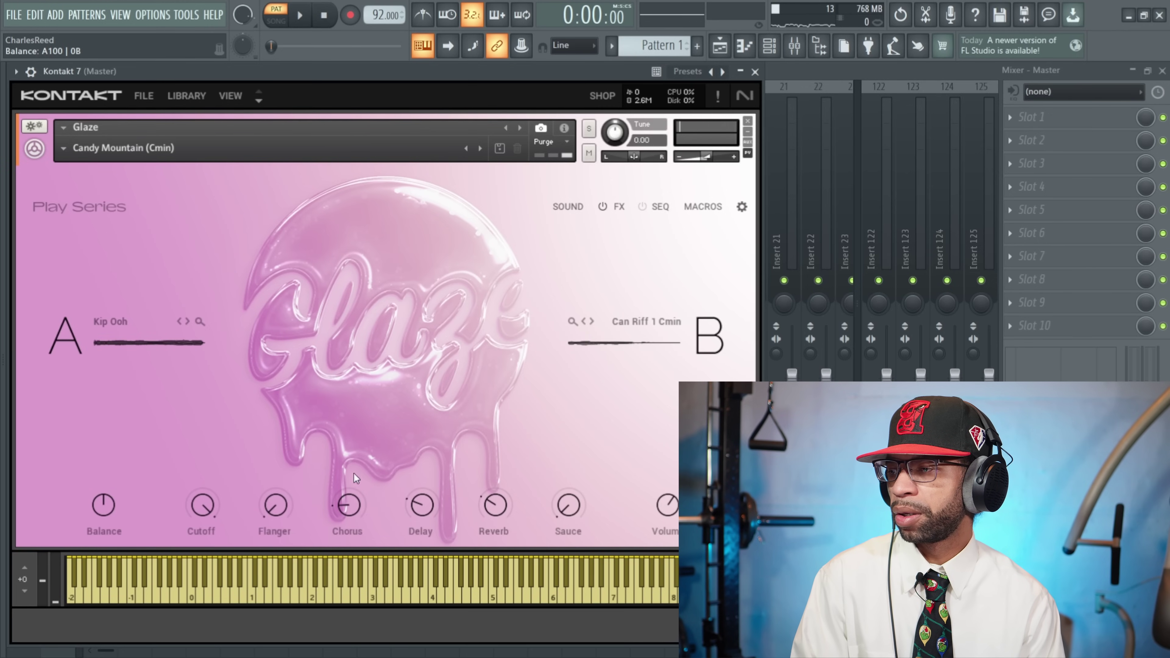
Play a note with the Candy Mountain (Cmin) snapshot, and load the 800Pounds snapshot from the Bass category
click(292, 594)
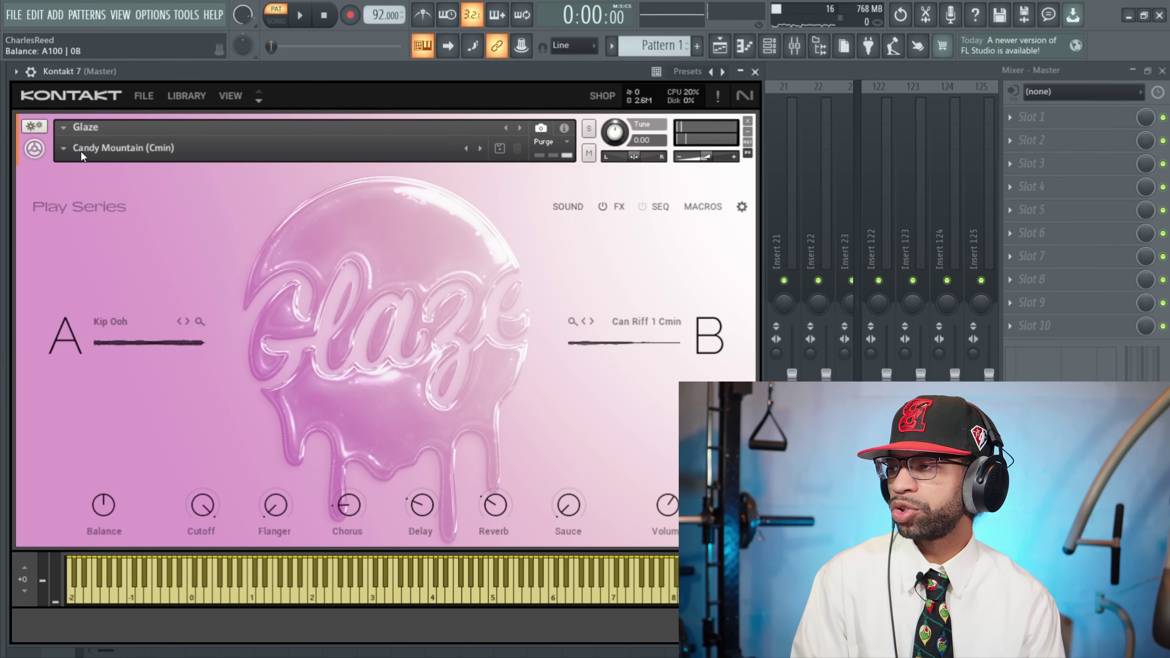
click(69, 147)
mouse_move(83, 160)
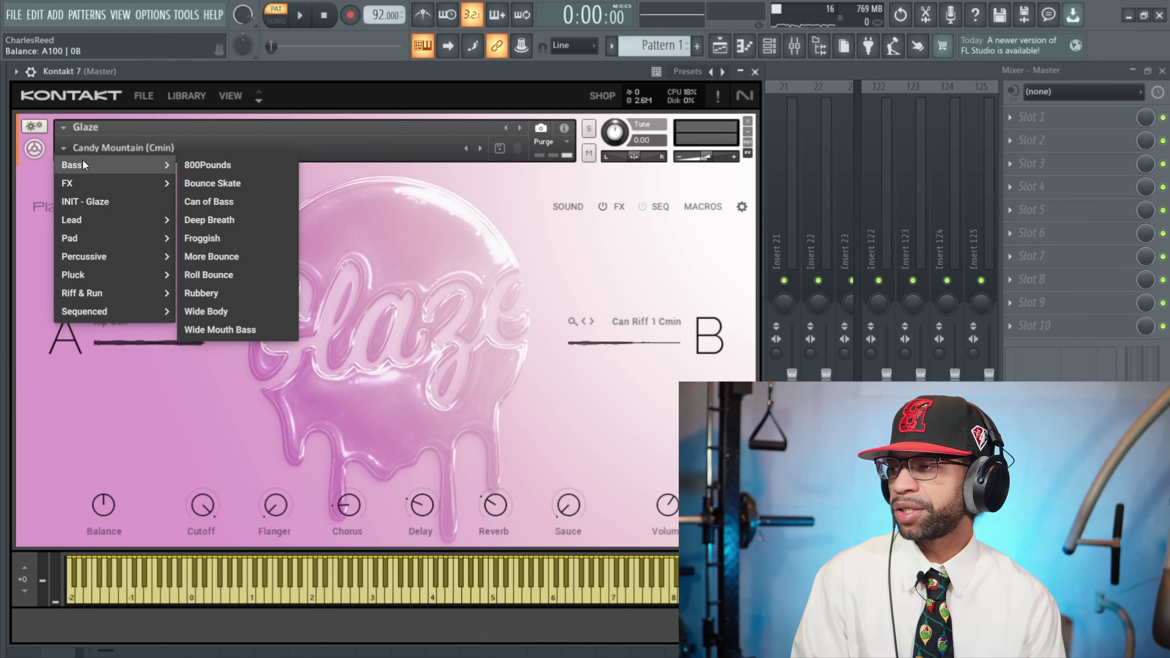
mouse_move(92, 219)
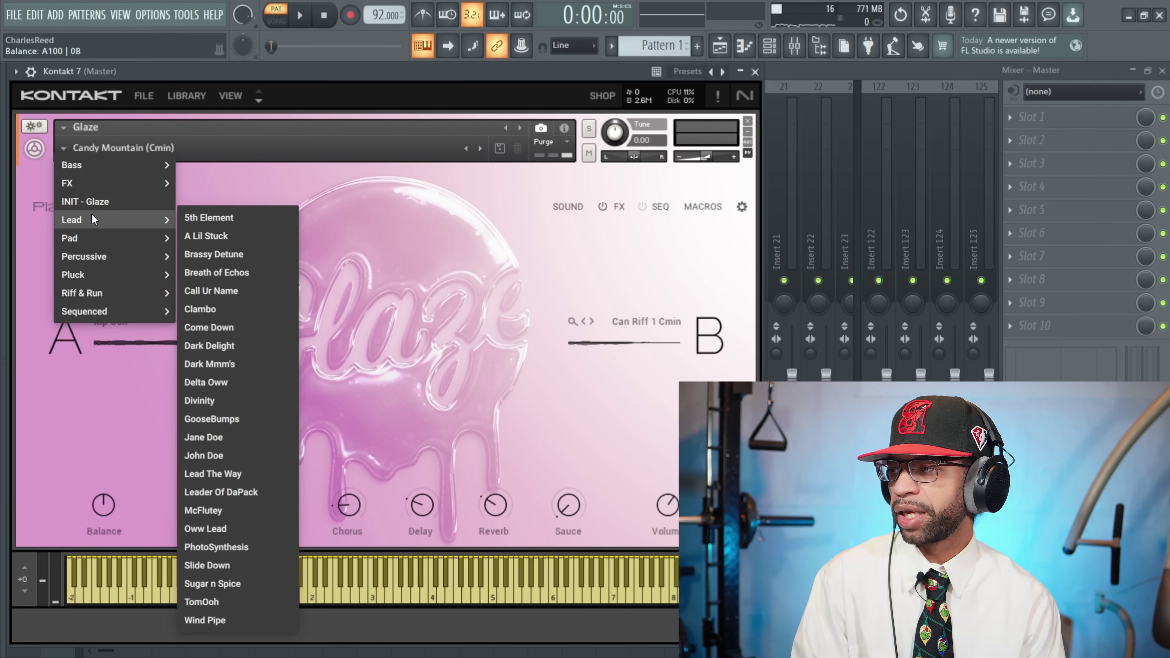
mouse_move(100, 274)
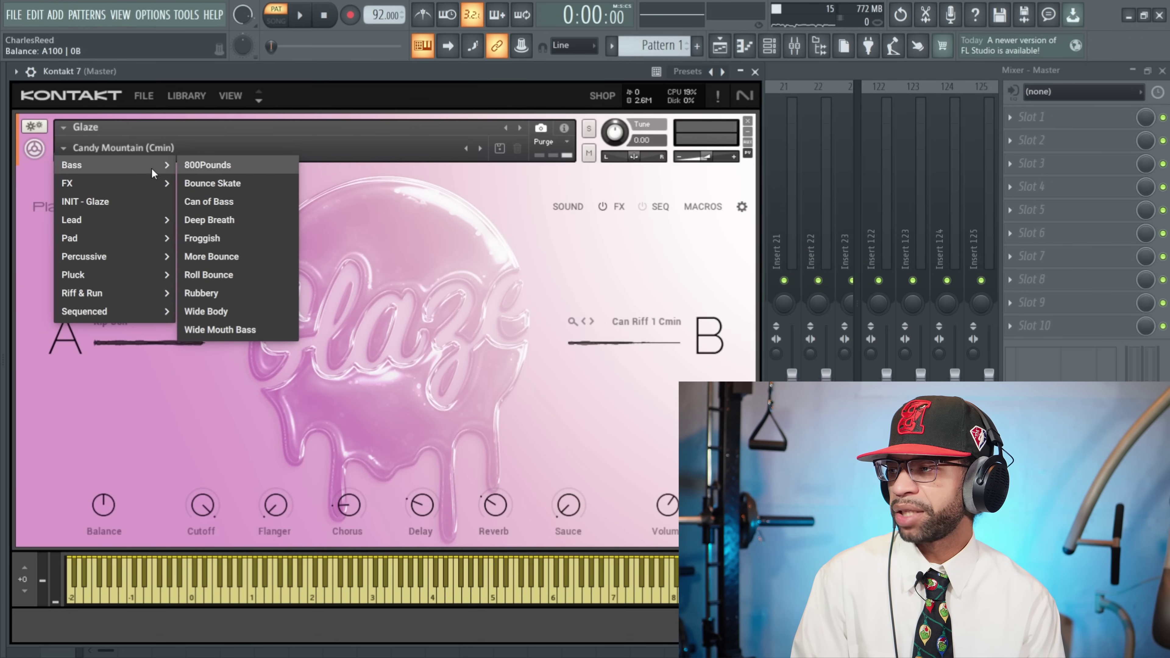
click(201, 169)
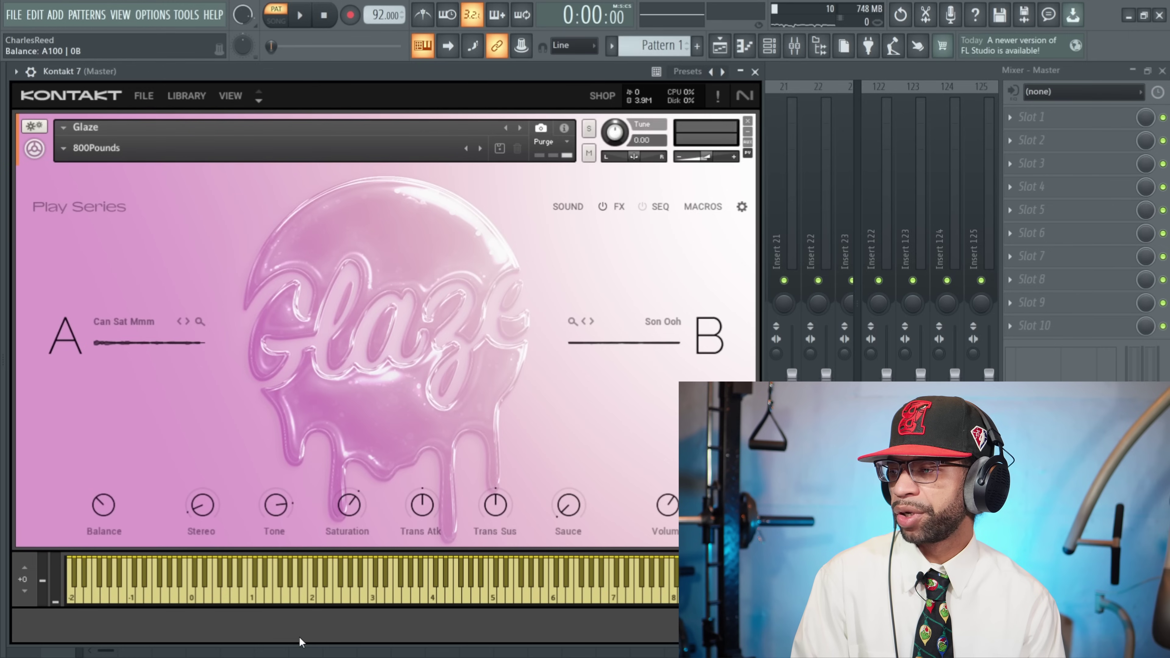
Audition single notes on the virtual keyboard with the 800Pounds snapshot and with the next Bass snapshot, Bounce Skate
click(285, 600)
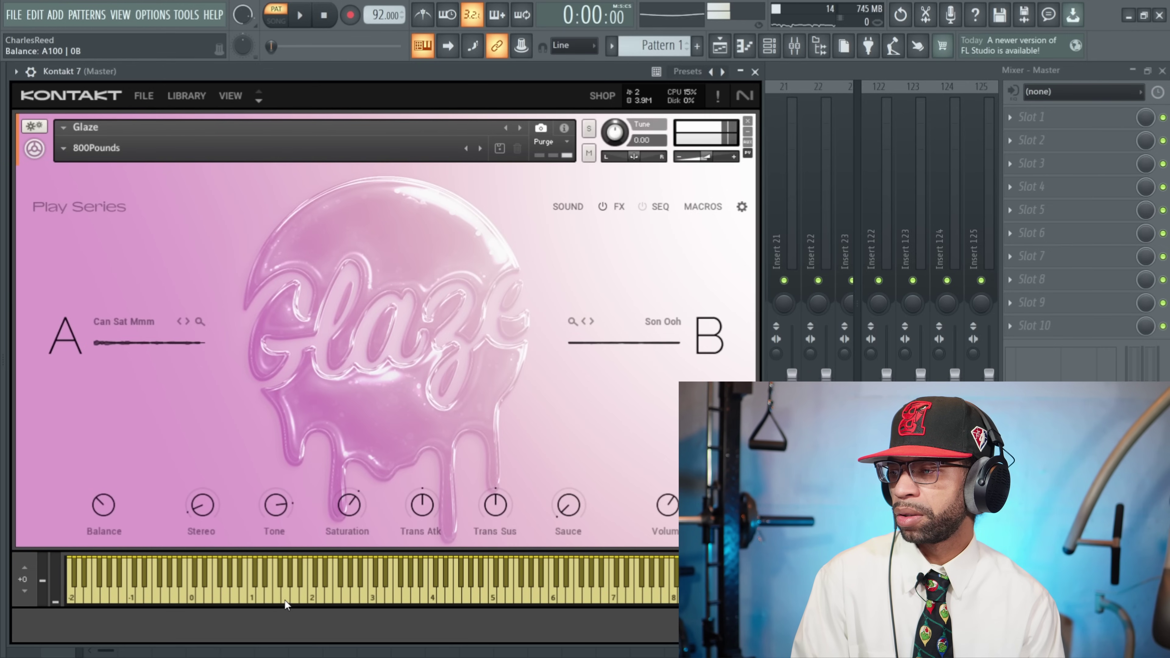
click(302, 600)
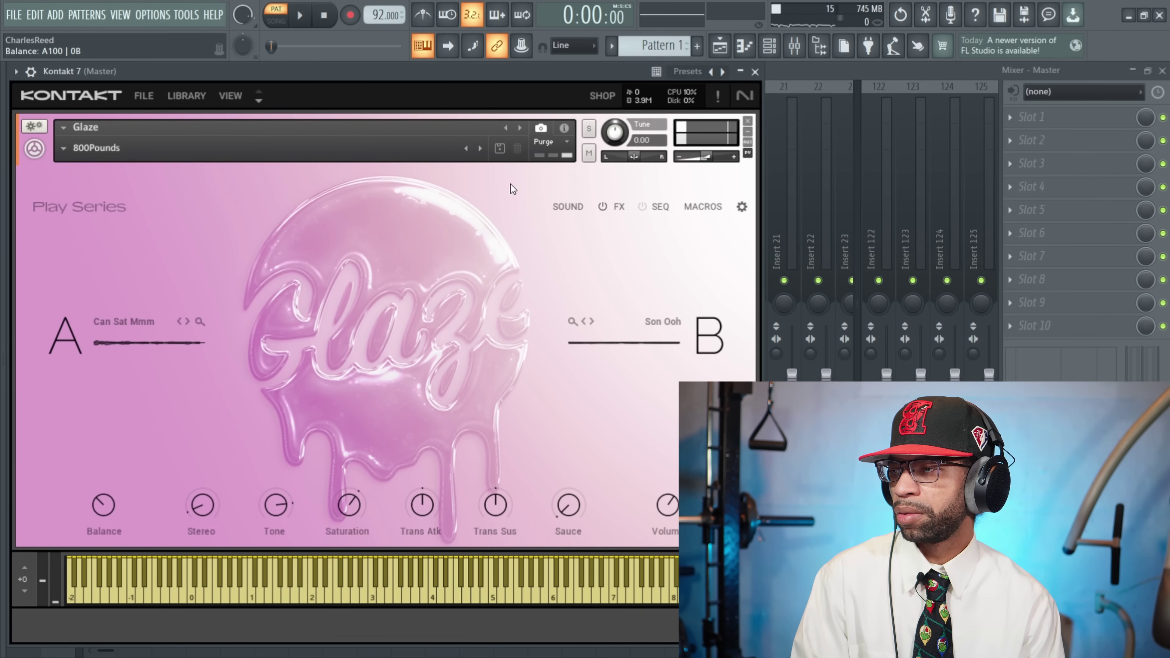
click(480, 148)
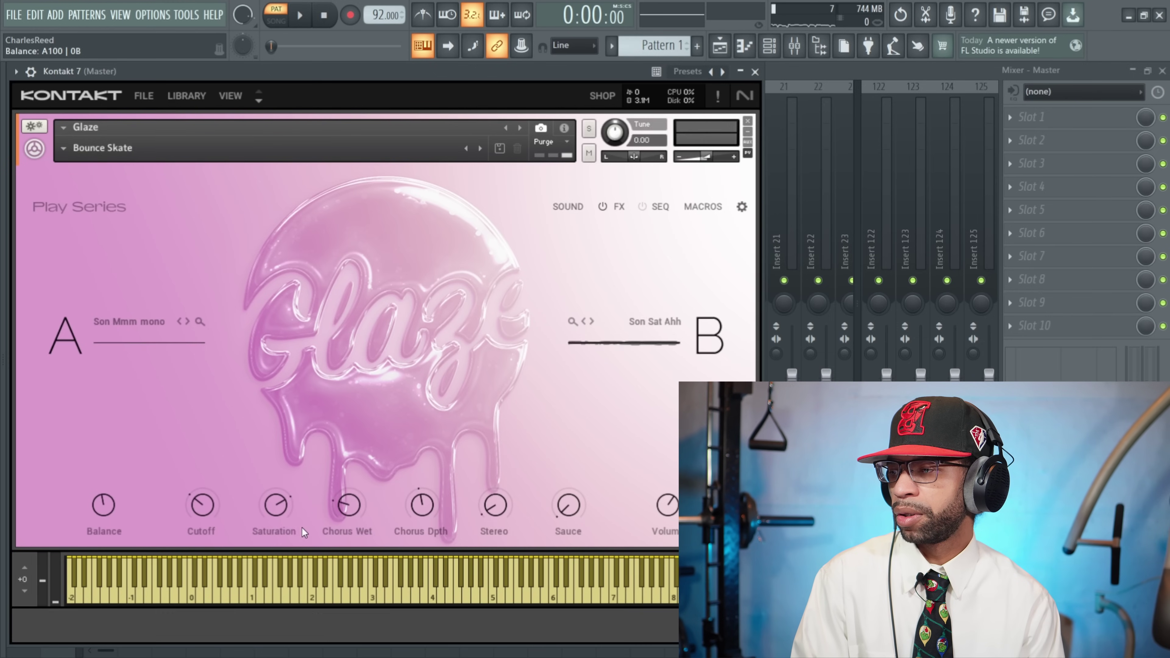
click(297, 590)
click(325, 593)
click(261, 600)
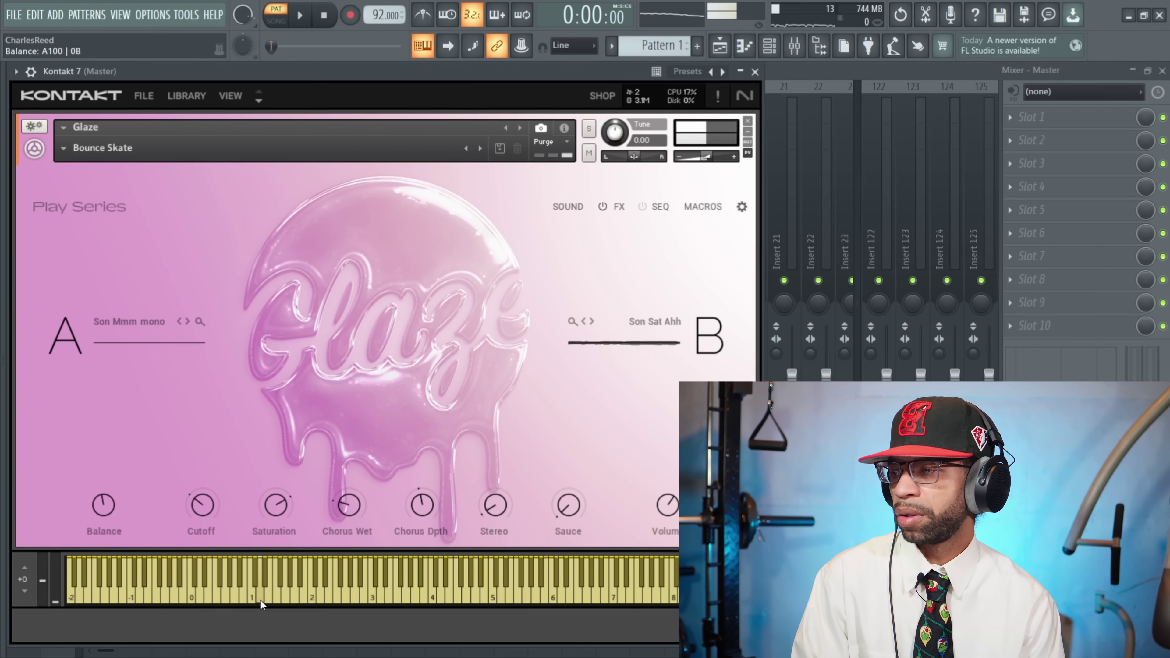
click(277, 591)
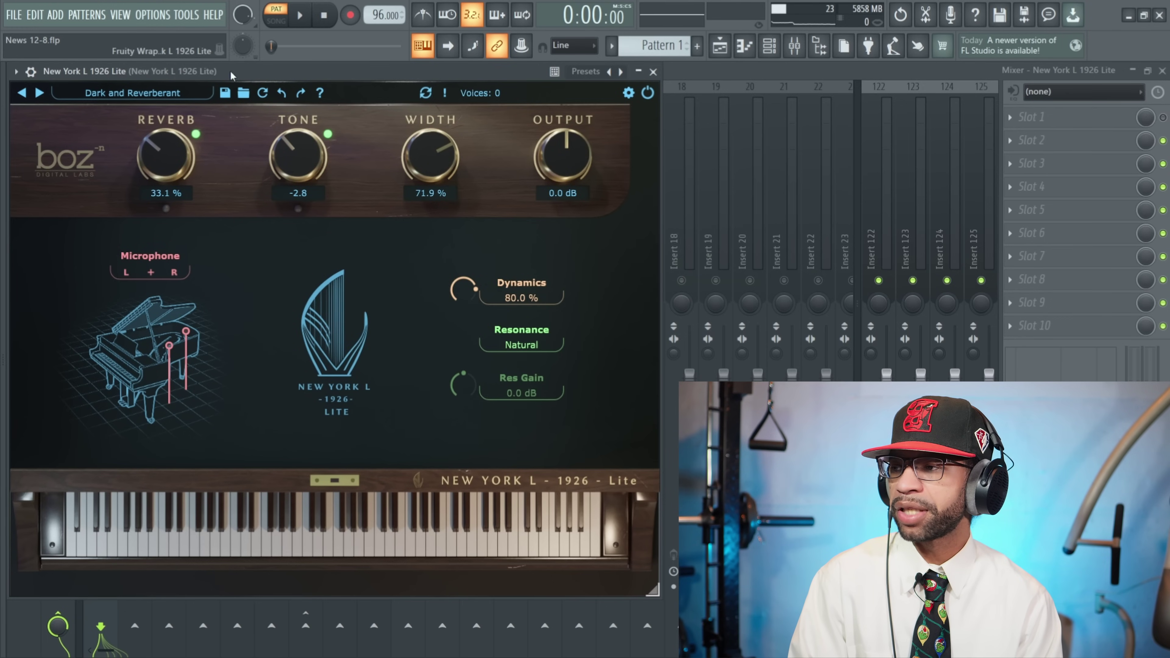
Load the Bright and Clear preset in New York L 1926 Lite, and open and close its advanced settings
click(161, 92)
click(166, 111)
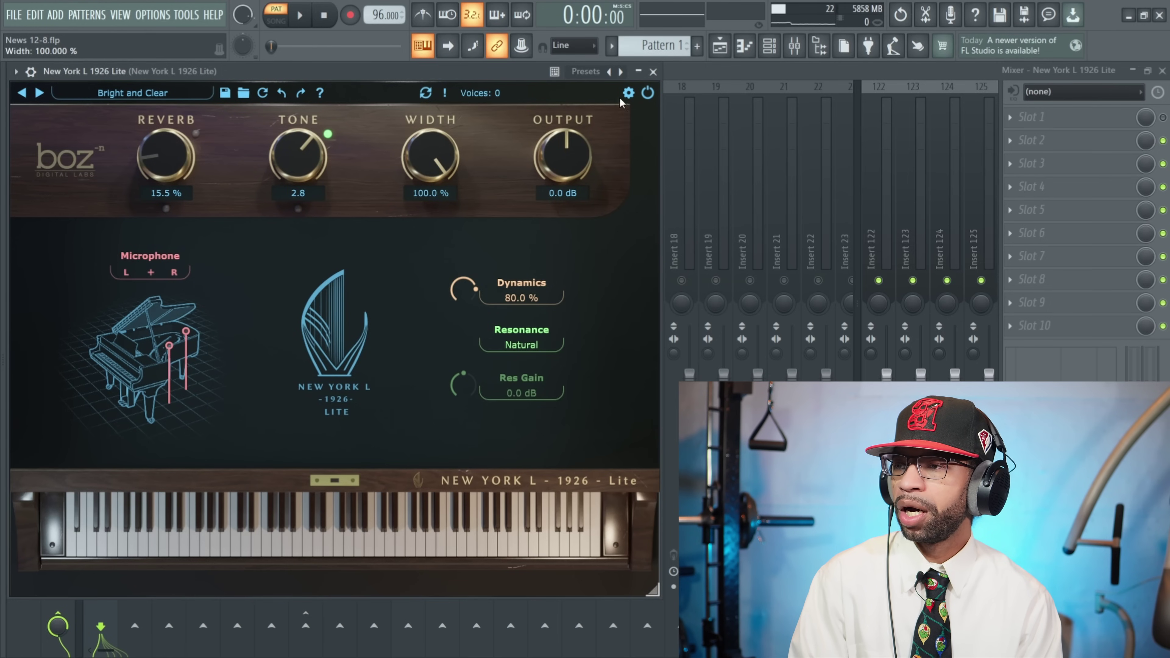
click(628, 93)
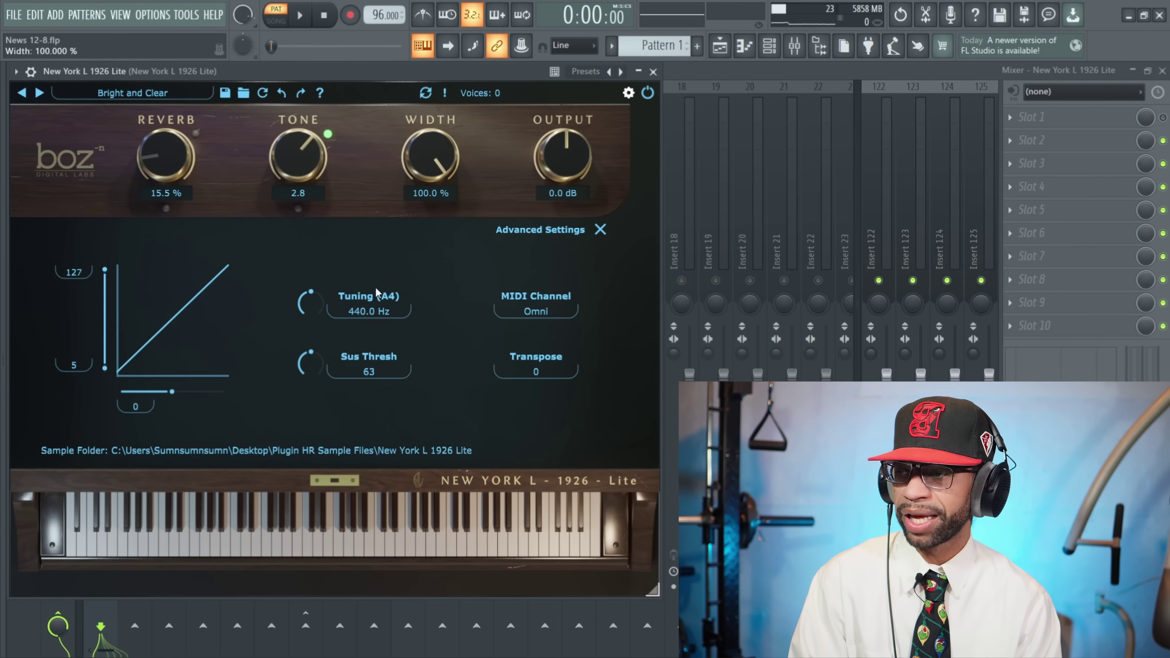
click(601, 229)
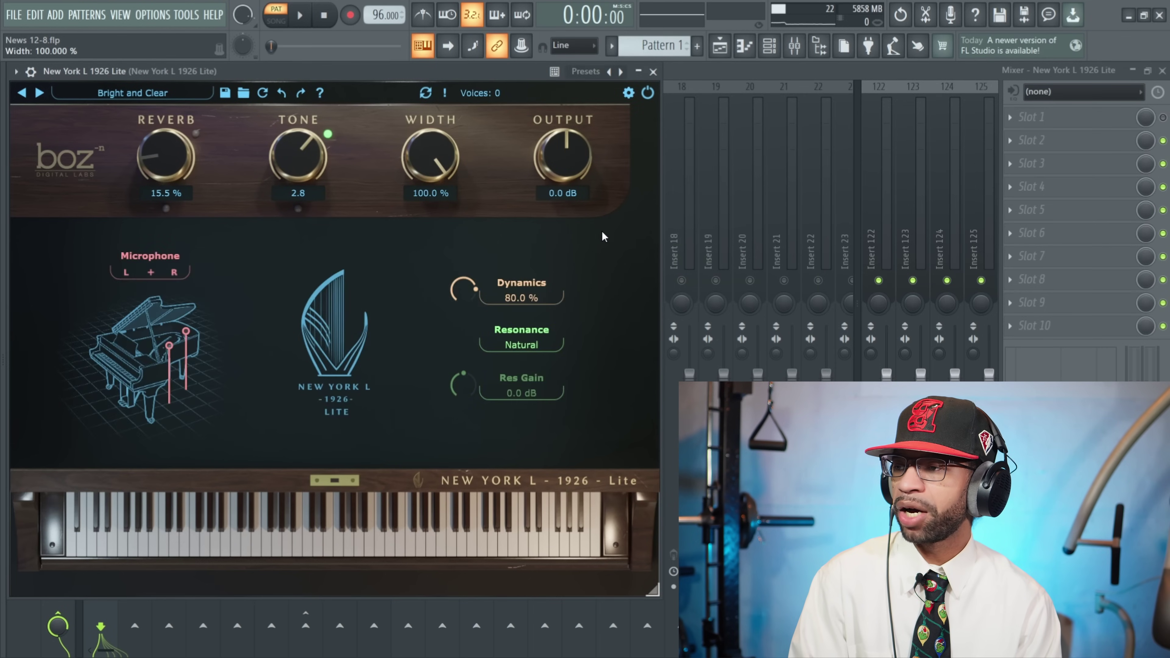
Audition the pattern with both microphone channels and with only the right channel, stopping playback after each pass
click(300, 17)
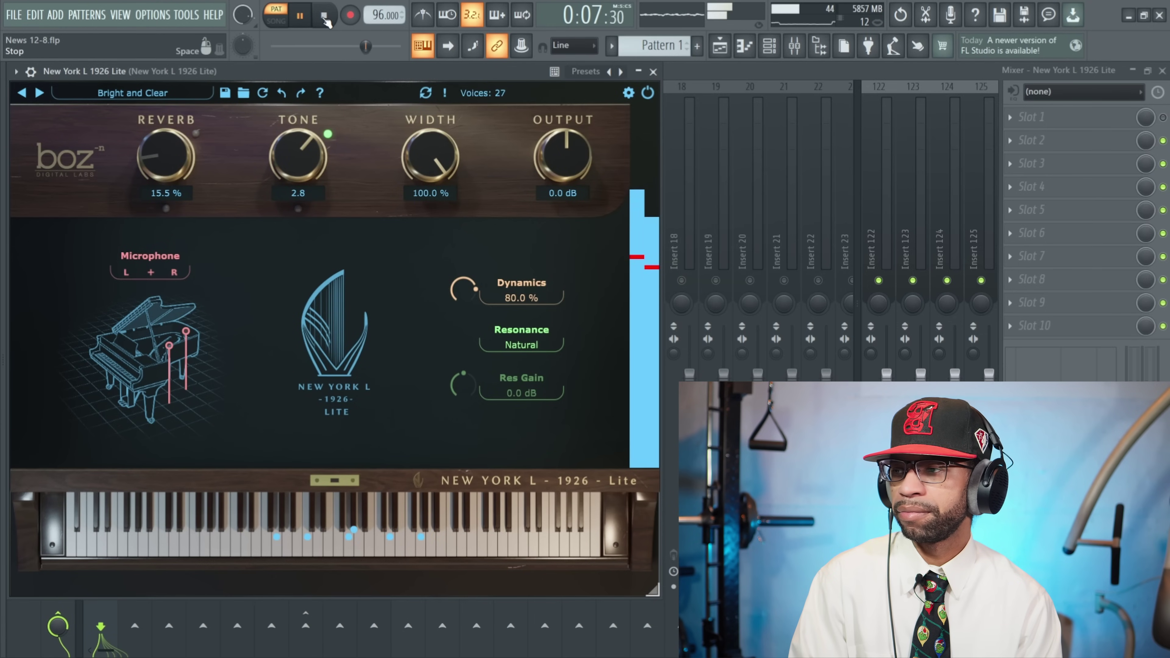
click(324, 17)
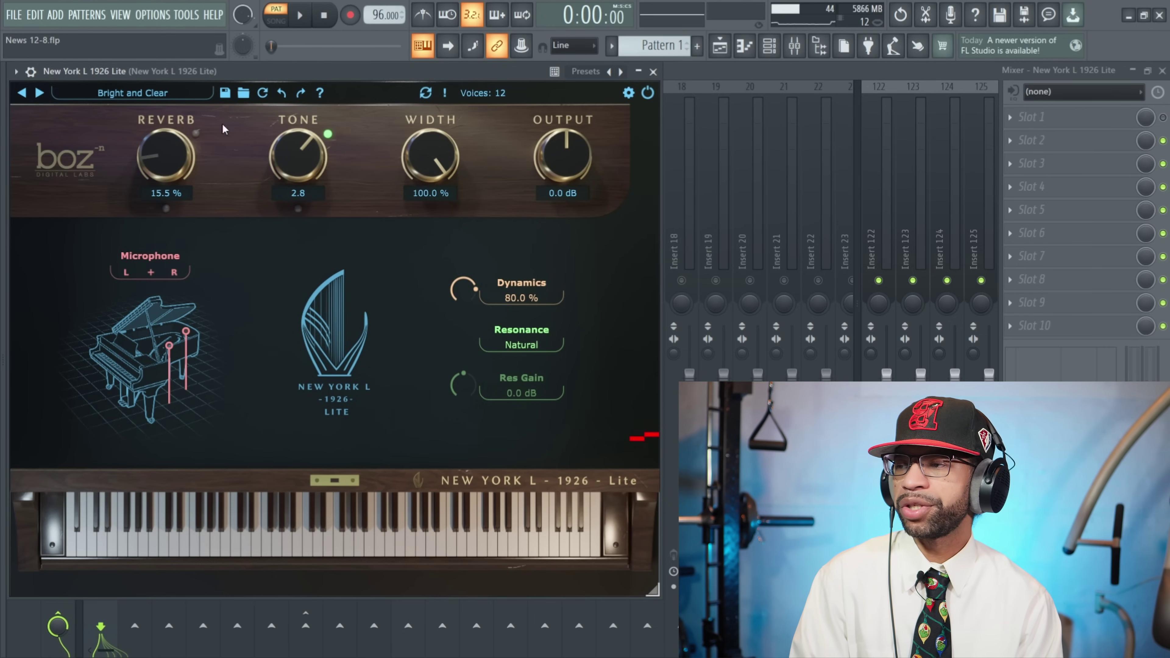
click(182, 263)
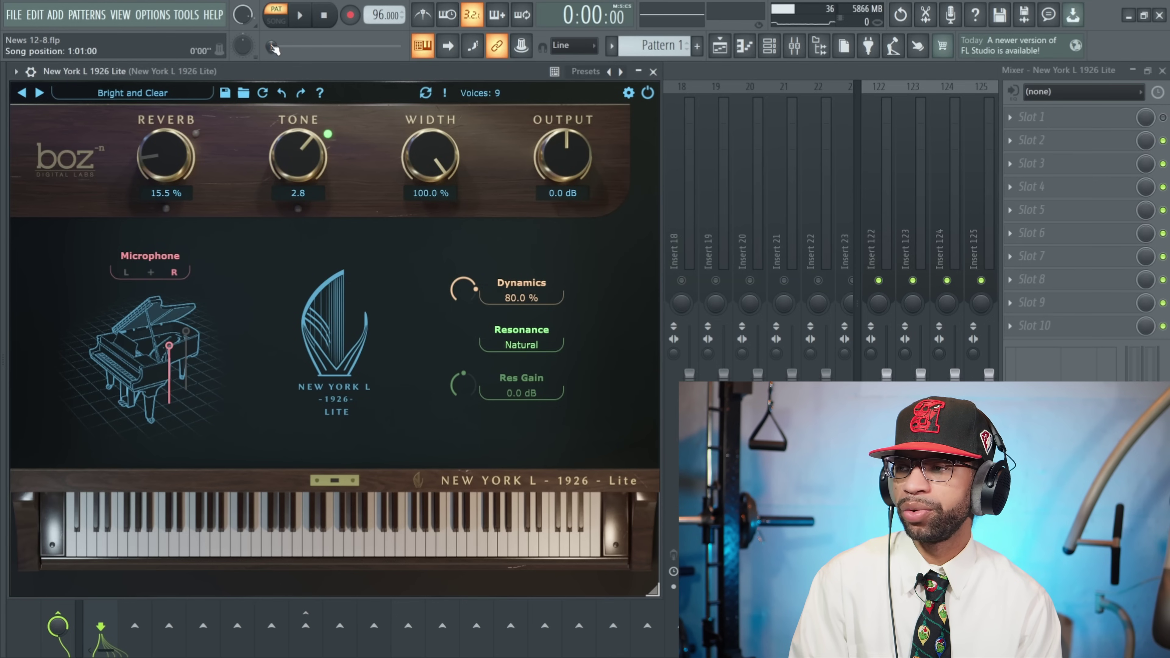
click(304, 16)
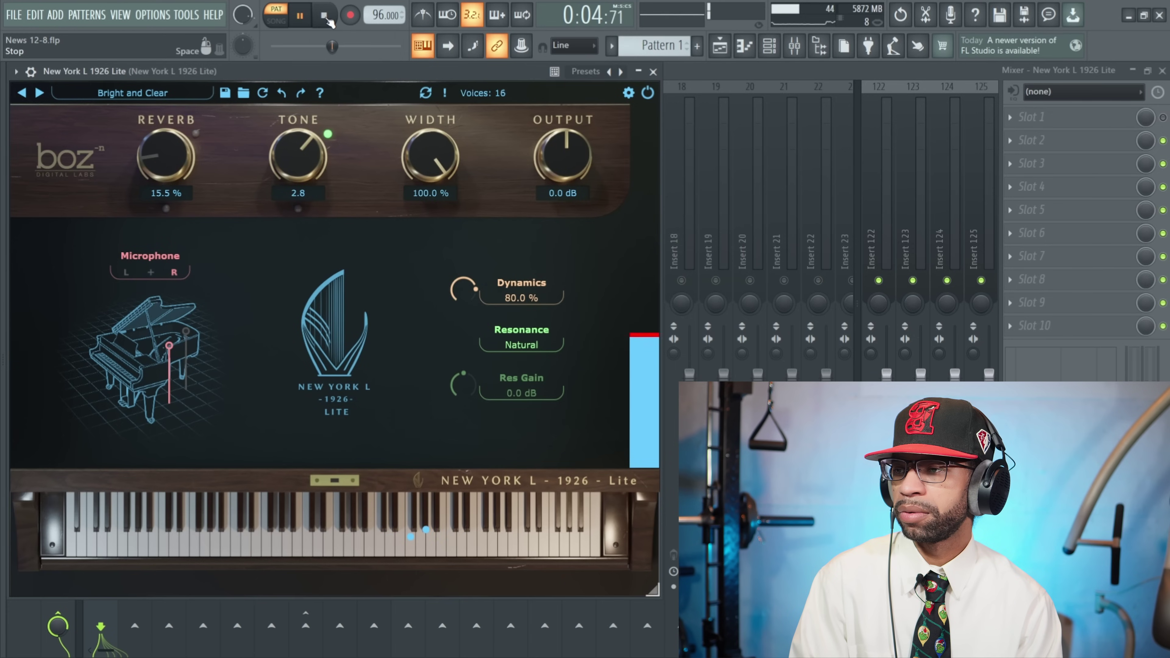
click(325, 16)
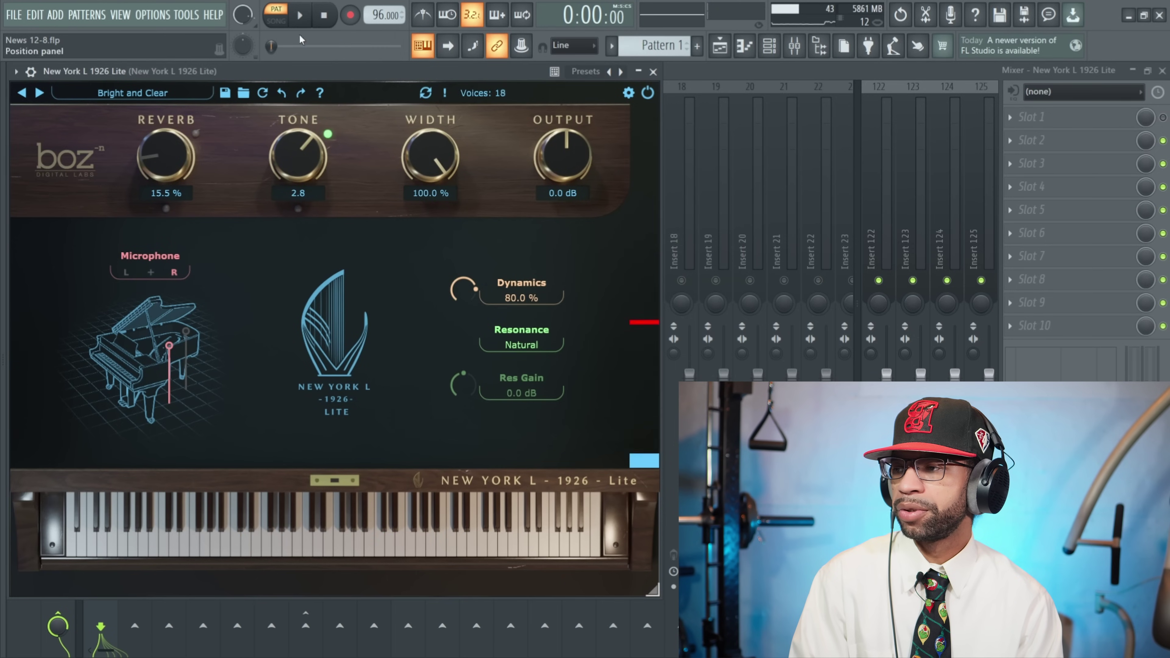
Audition the pattern with only the left microphone channel, and set the microphone back to stereo
click(126, 273)
click(301, 16)
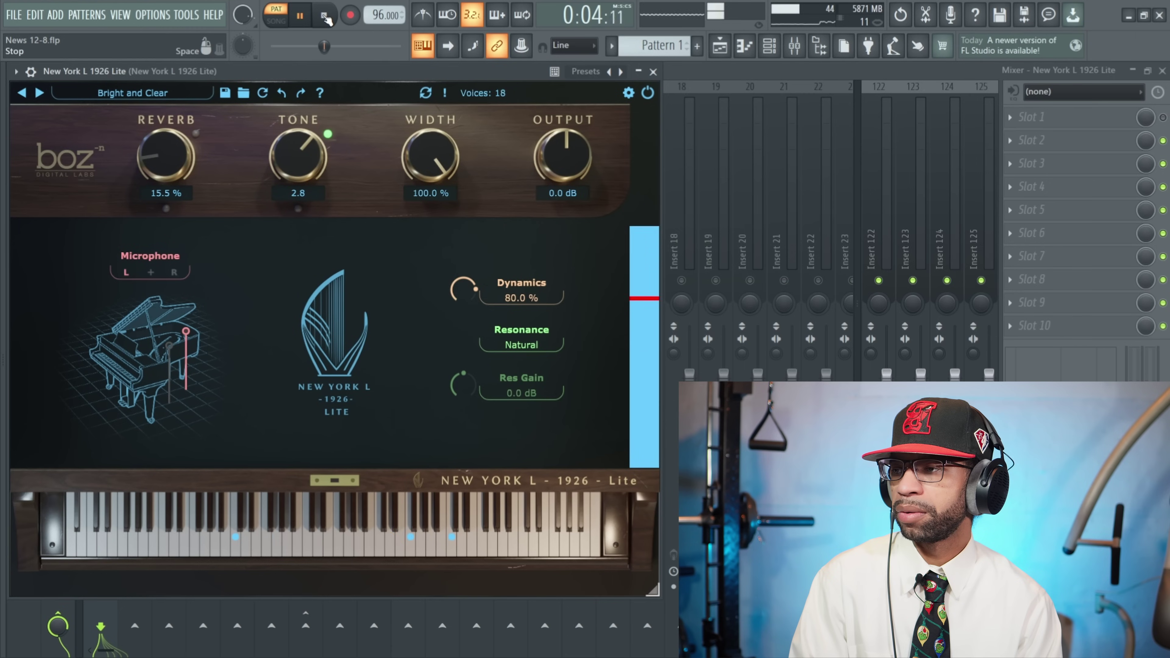
click(325, 16)
click(174, 273)
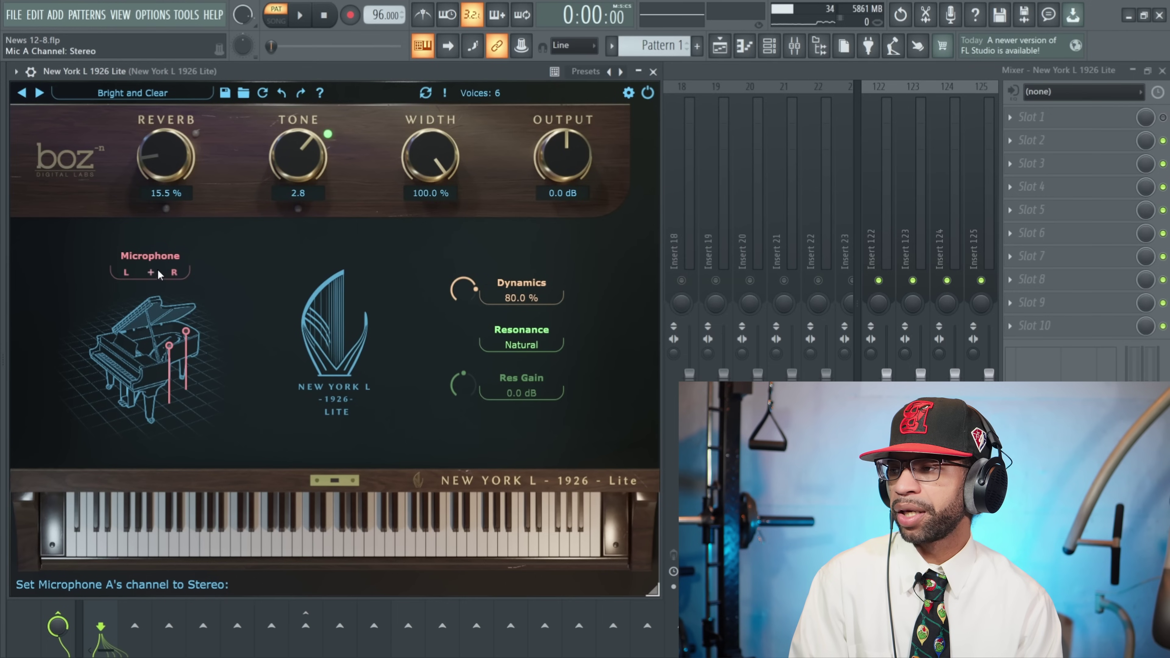
Play the pattern with the Dark and Reverberant preset, and switch to Full Dry during playback
click(155, 95)
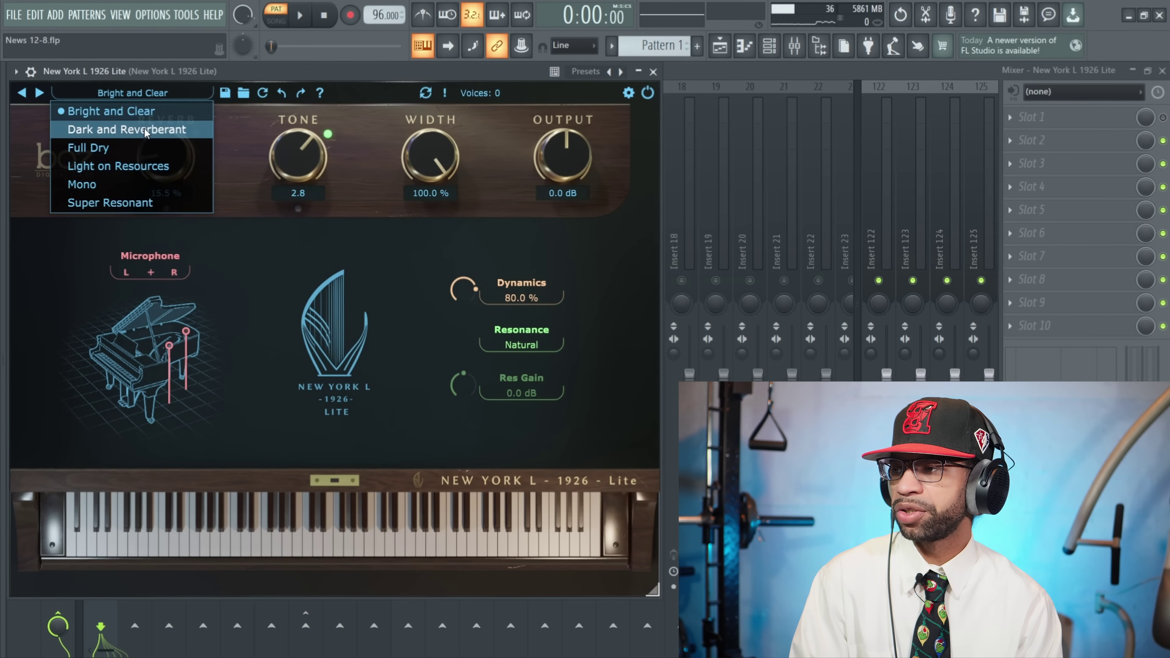
click(145, 130)
click(299, 17)
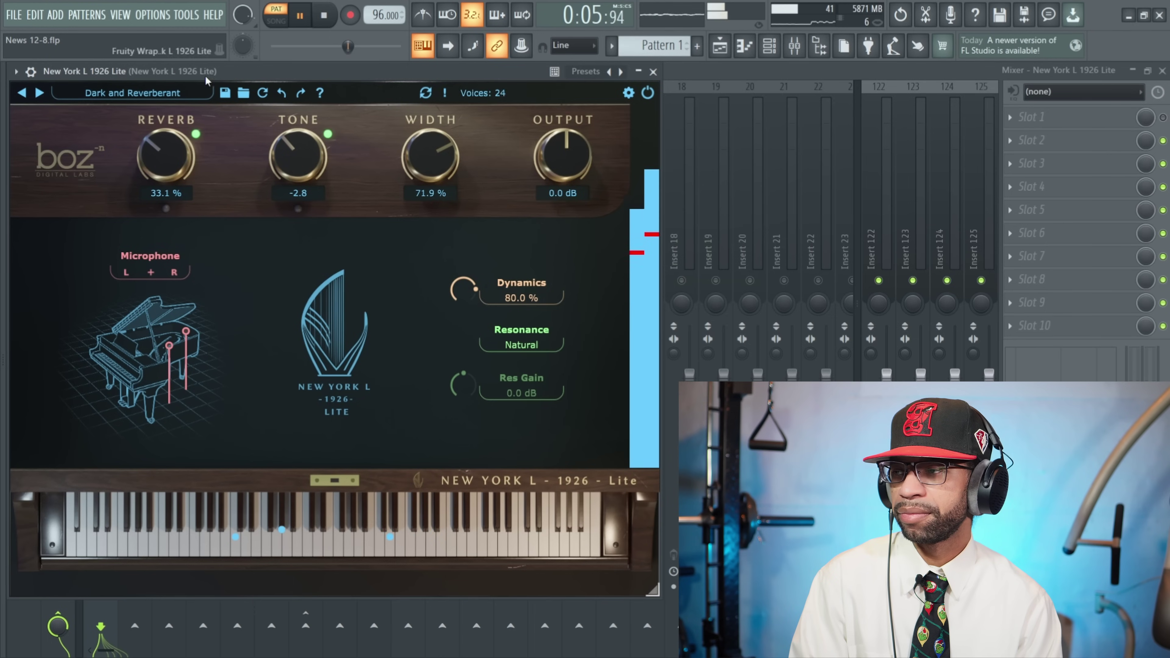
click(184, 93)
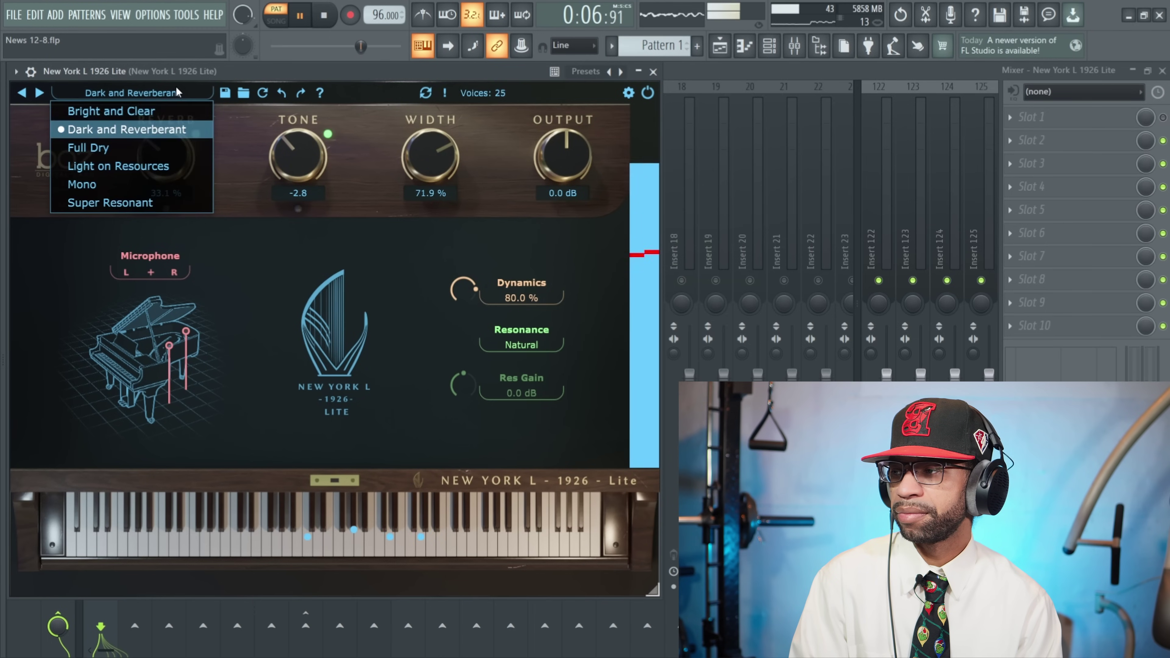
click(155, 143)
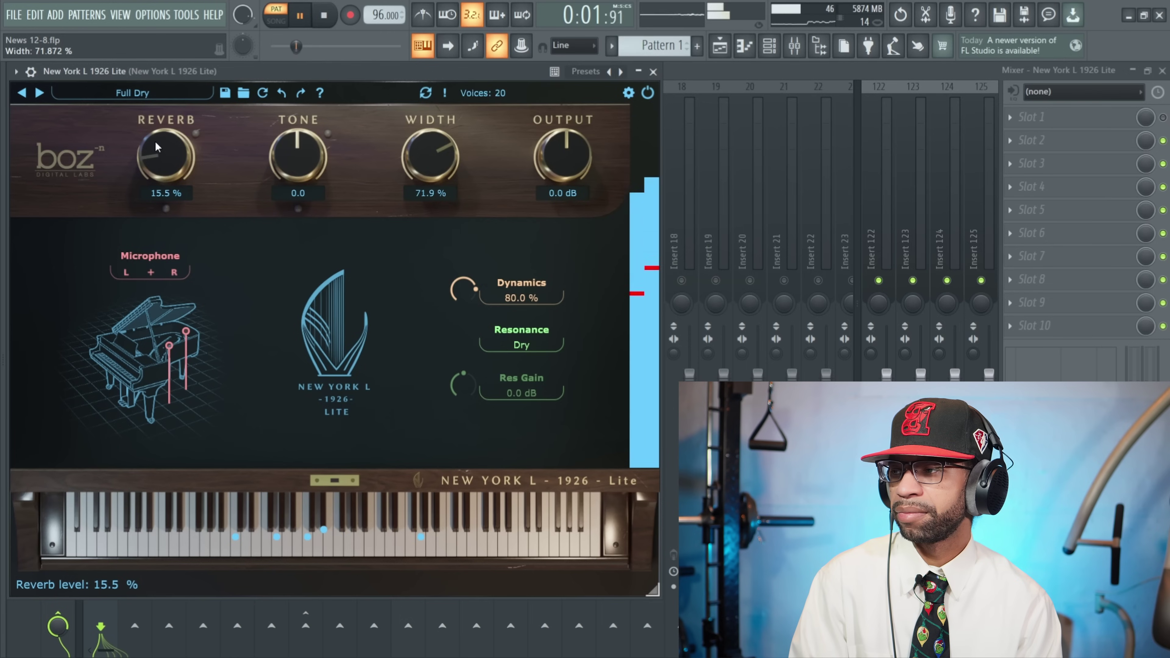
Audition the playing pattern with the Light on Resources, Mono and Super Resonant presets, and stop playback
click(147, 93)
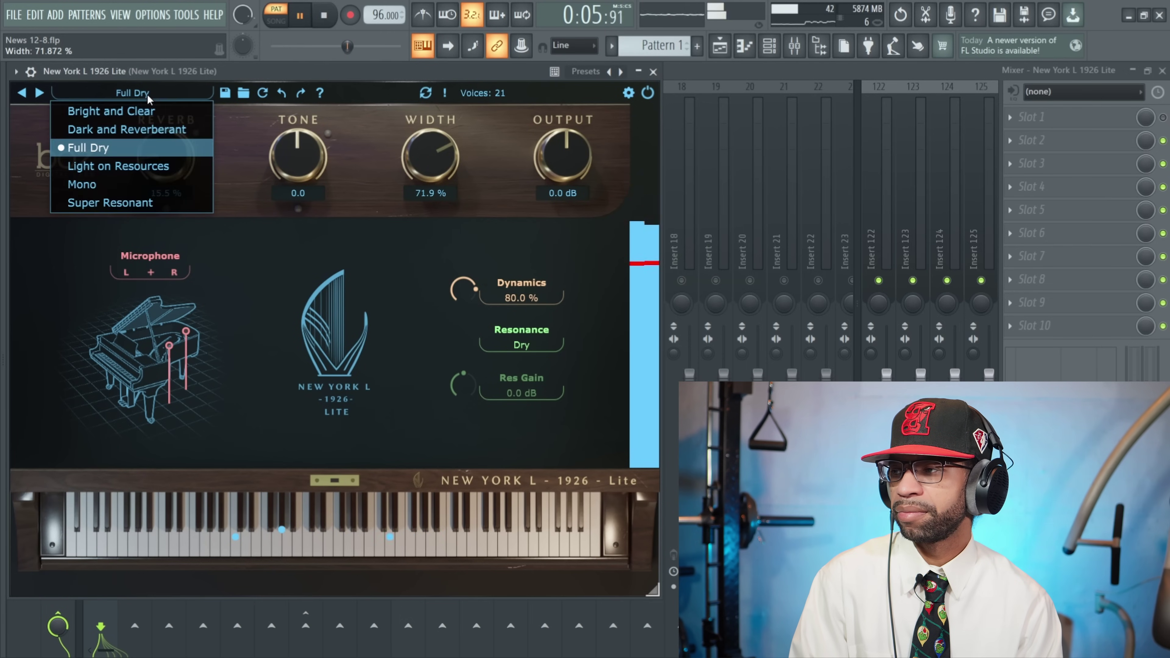
click(136, 167)
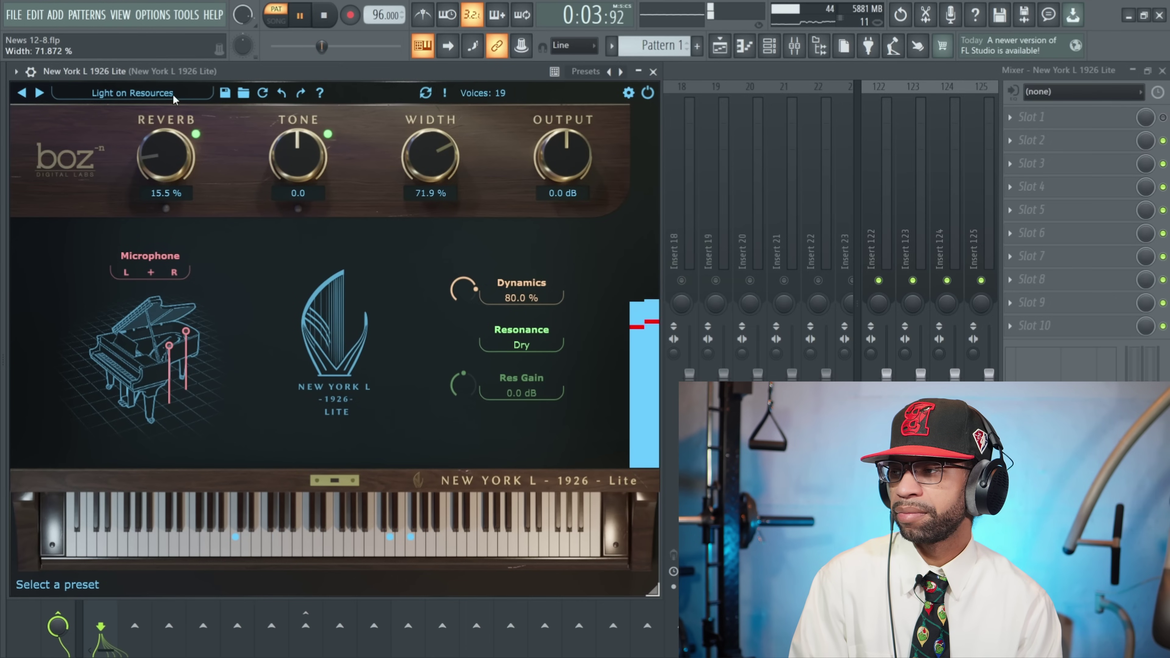
click(149, 94)
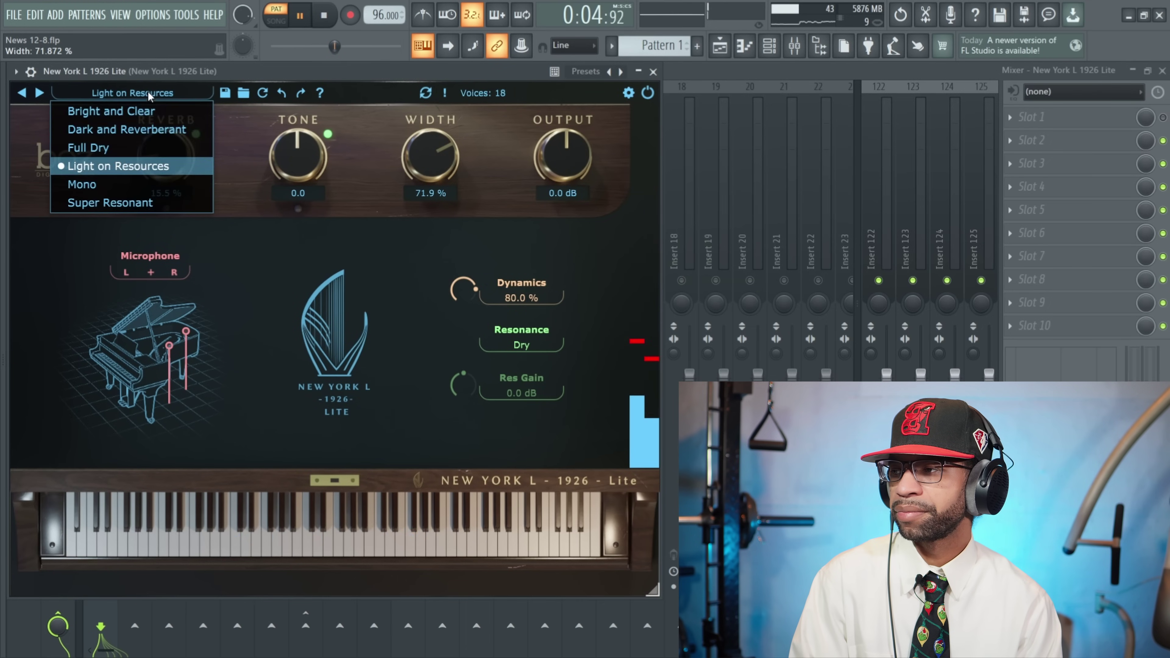
click(132, 184)
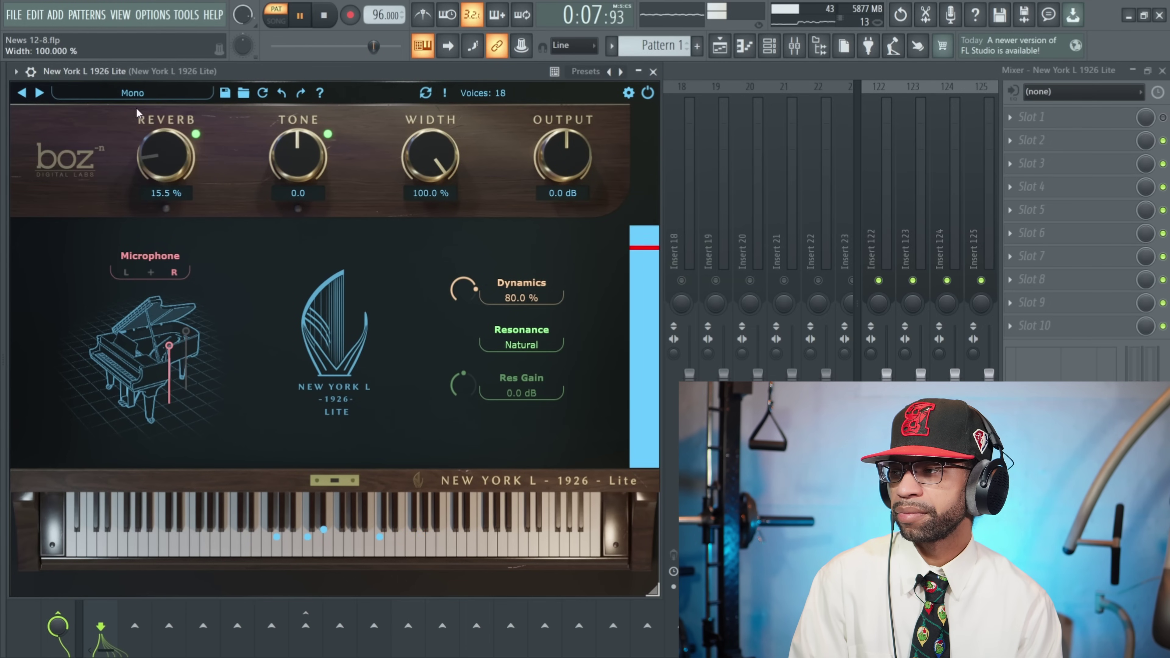
click(141, 95)
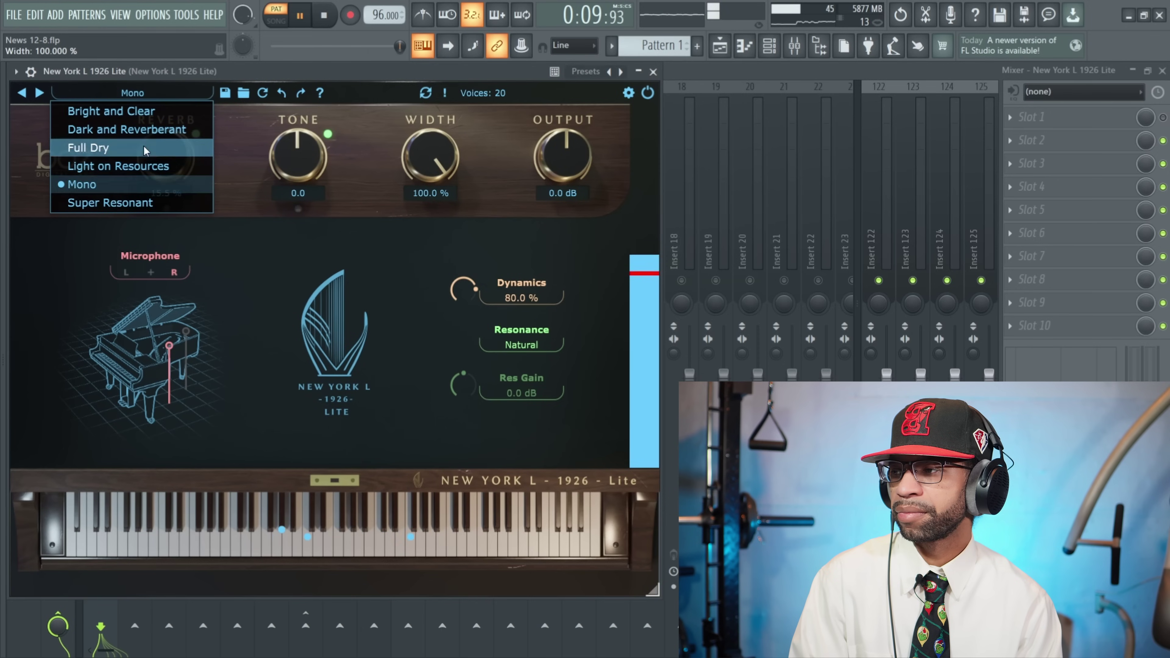
click(152, 202)
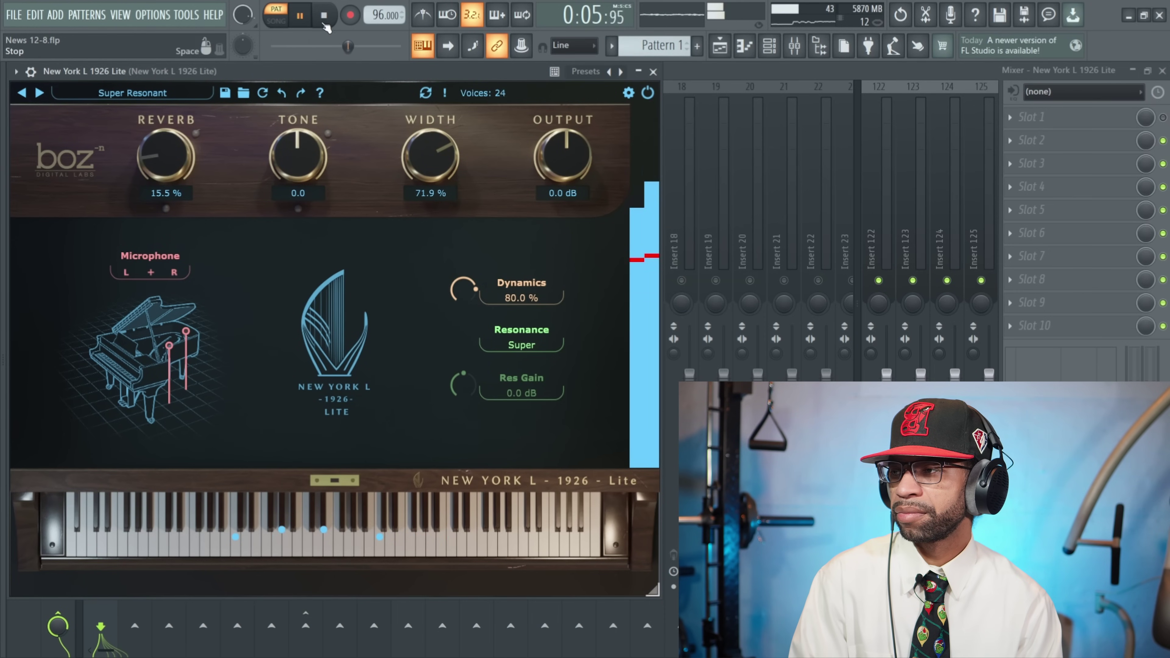
click(330, 18)
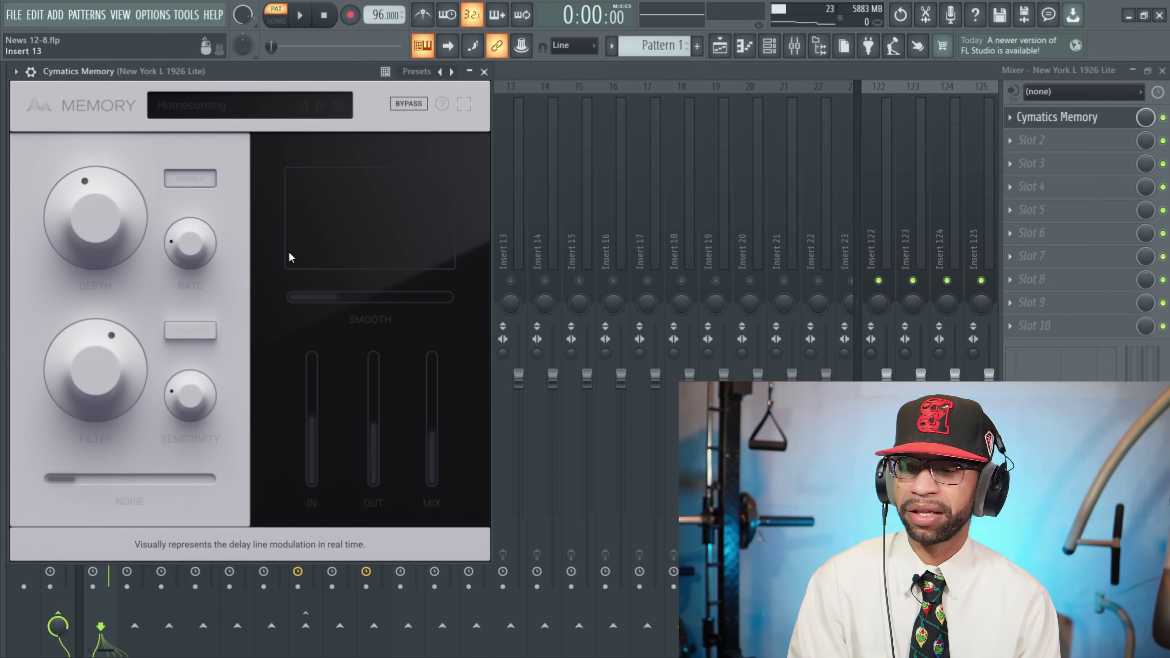
Compare the pattern with Cymatics Memory bypassed and active on the Homecoming preset, and raise its Out level to 9 dB during playback
click(302, 16)
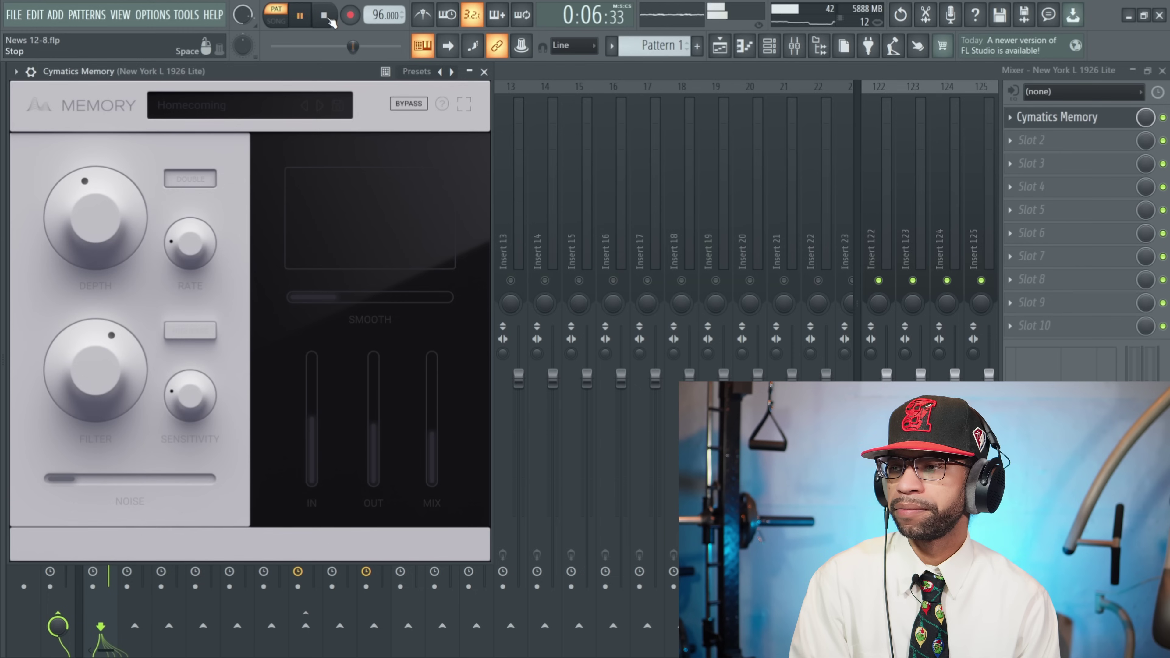
click(408, 104)
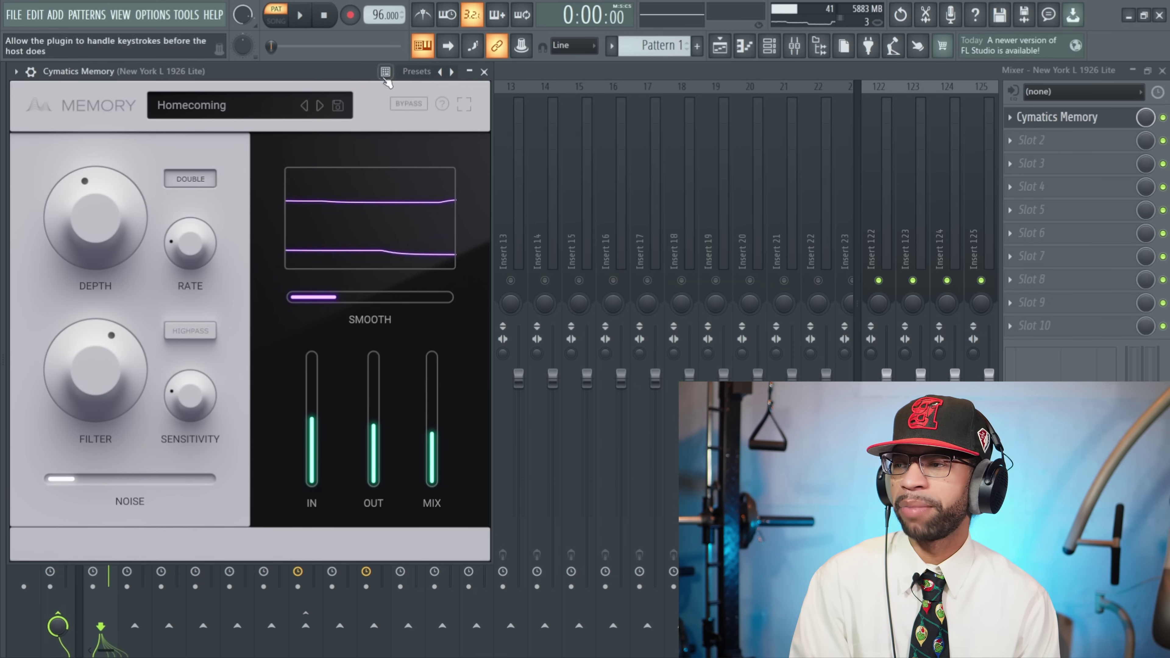
click(301, 16)
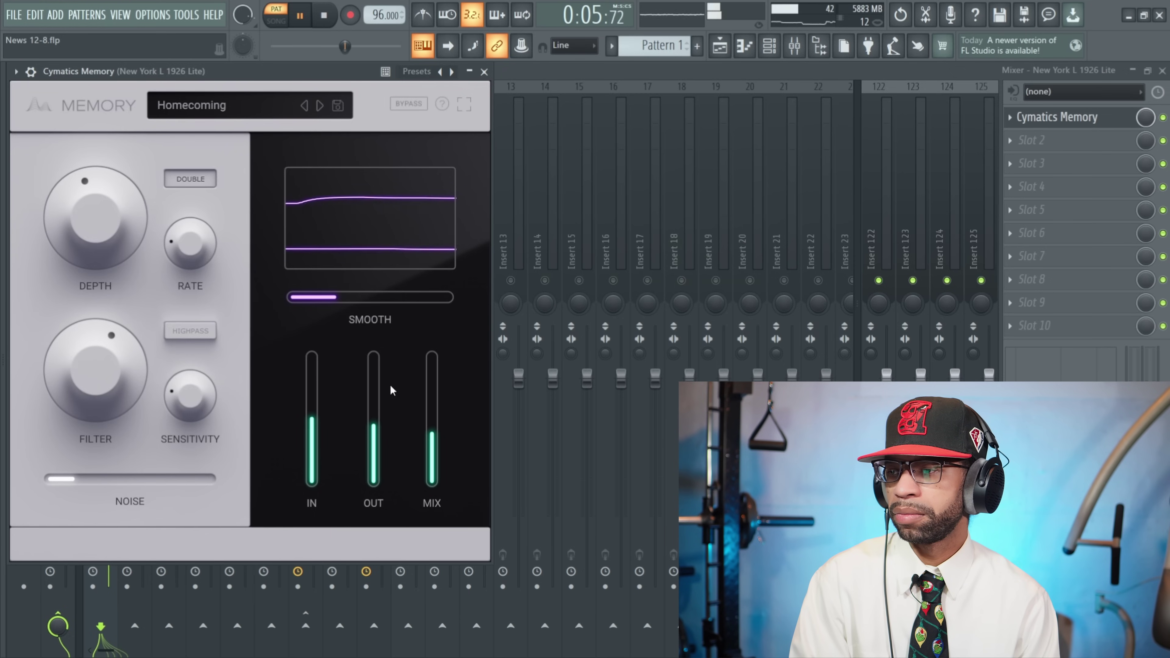
scroll(374, 444, down, 3)
drag(374, 444, 377, 409)
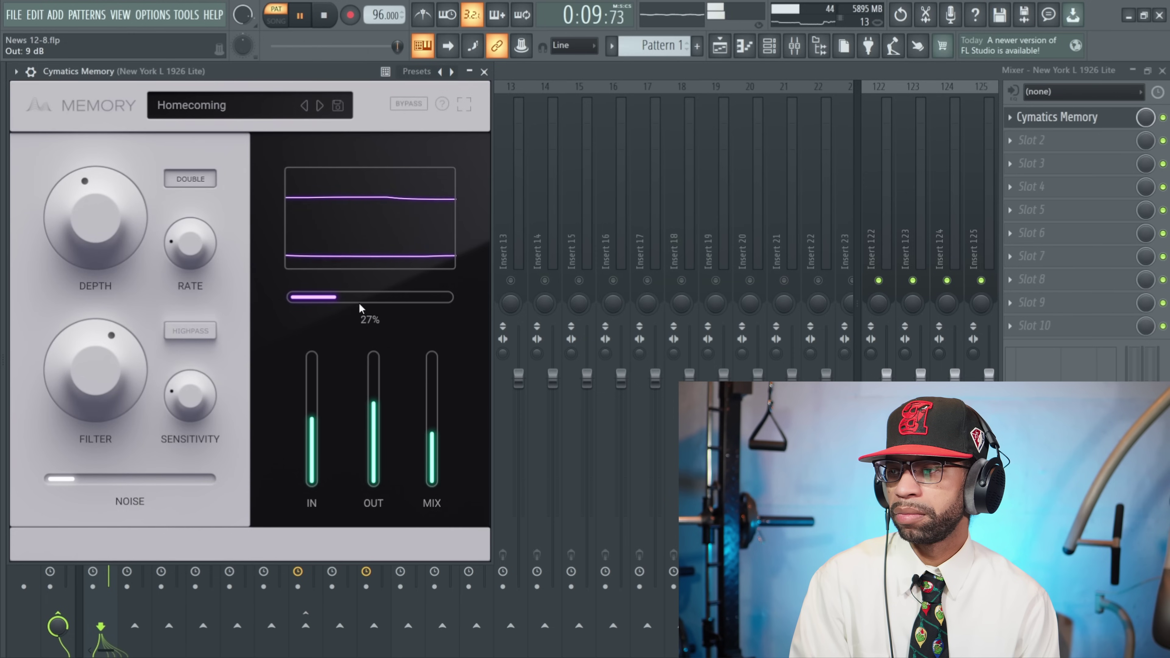
Stop playback, load Memory's Bikini Bottom factory preset, and audition the pattern through it
click(324, 15)
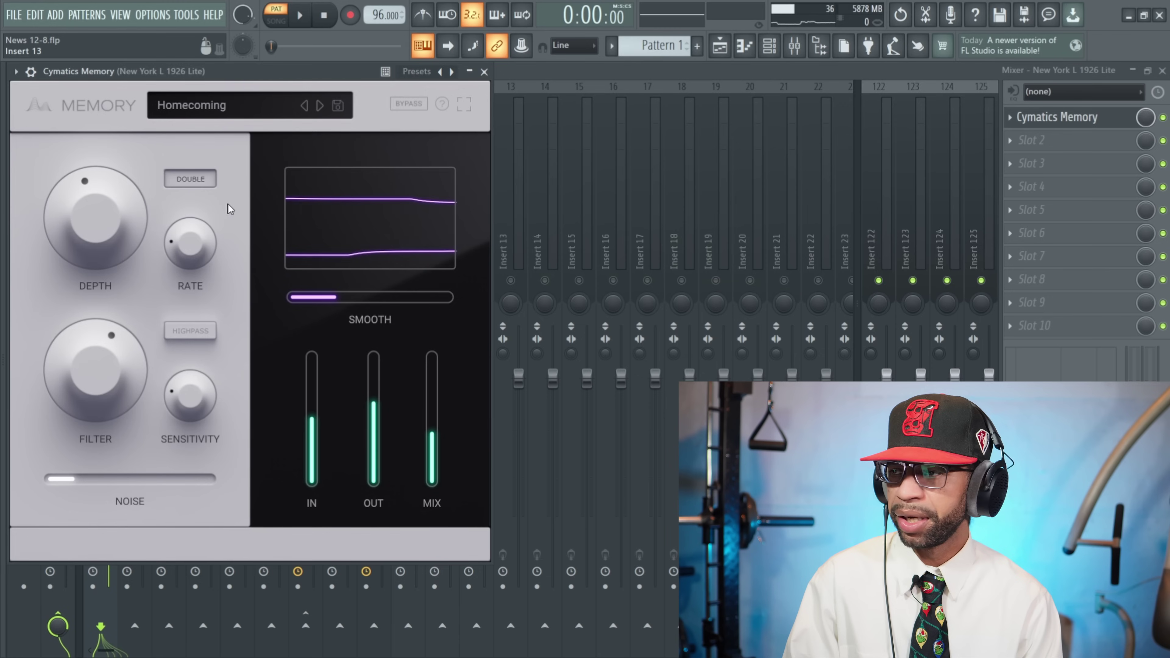
click(246, 108)
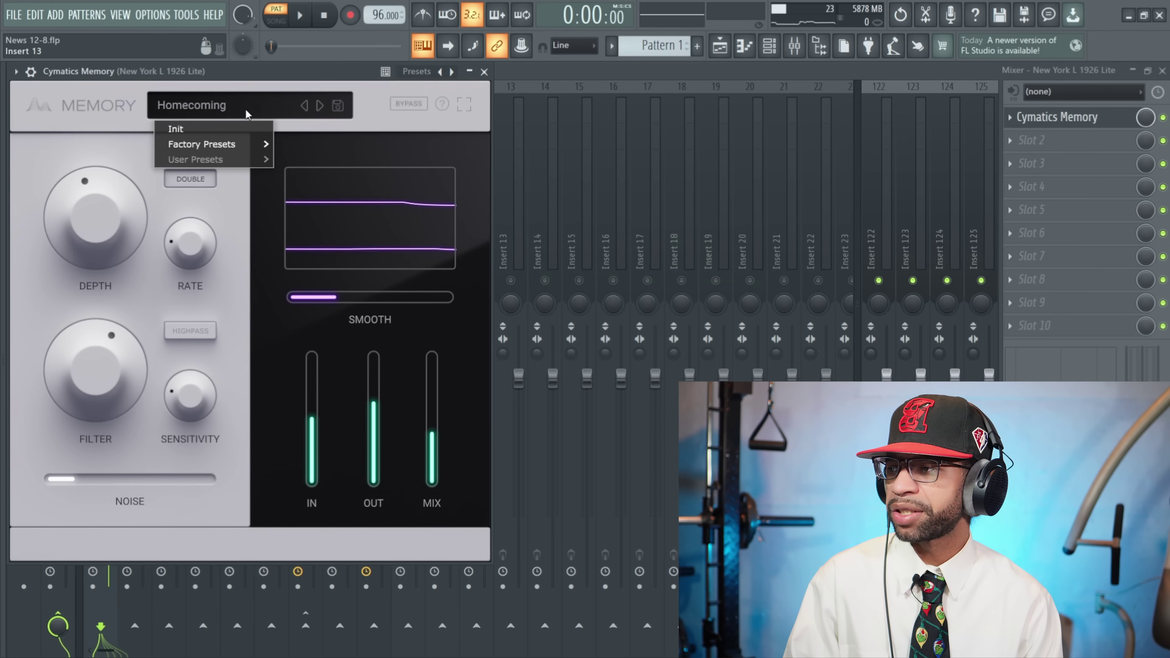
mouse_move(244, 144)
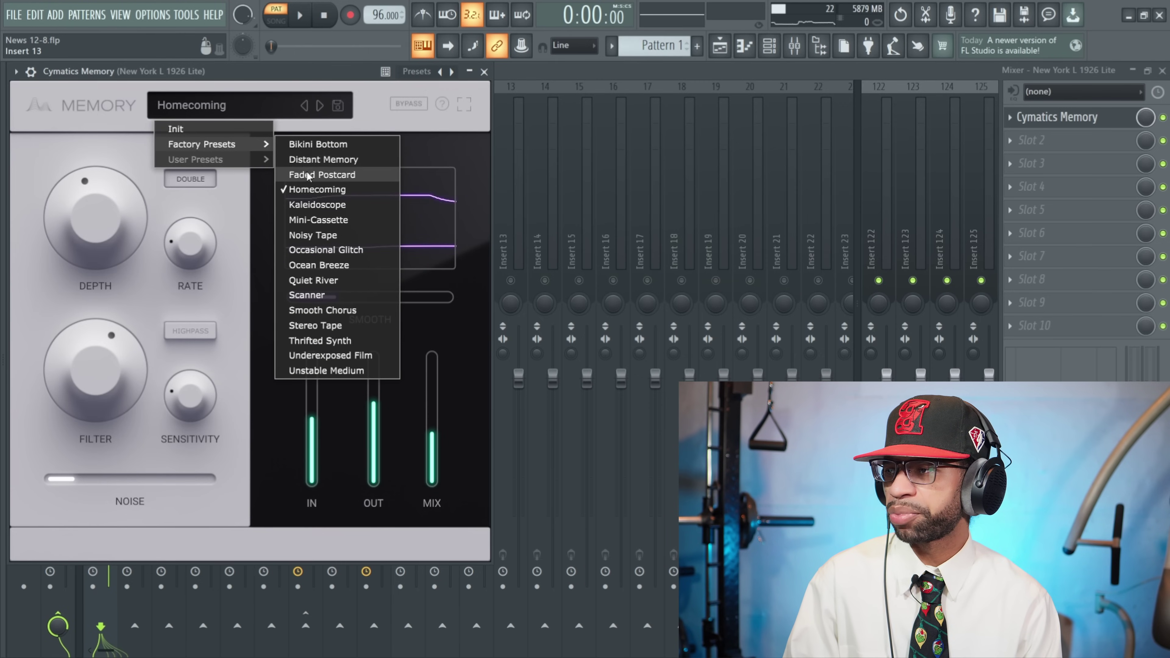
click(322, 145)
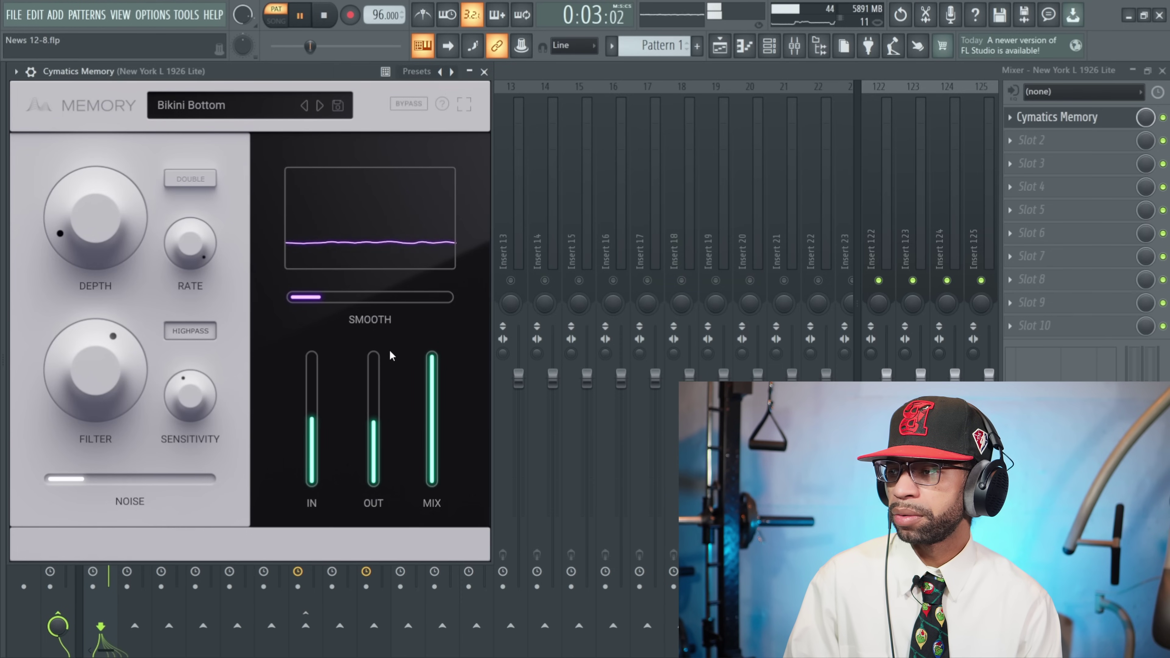
click(327, 16)
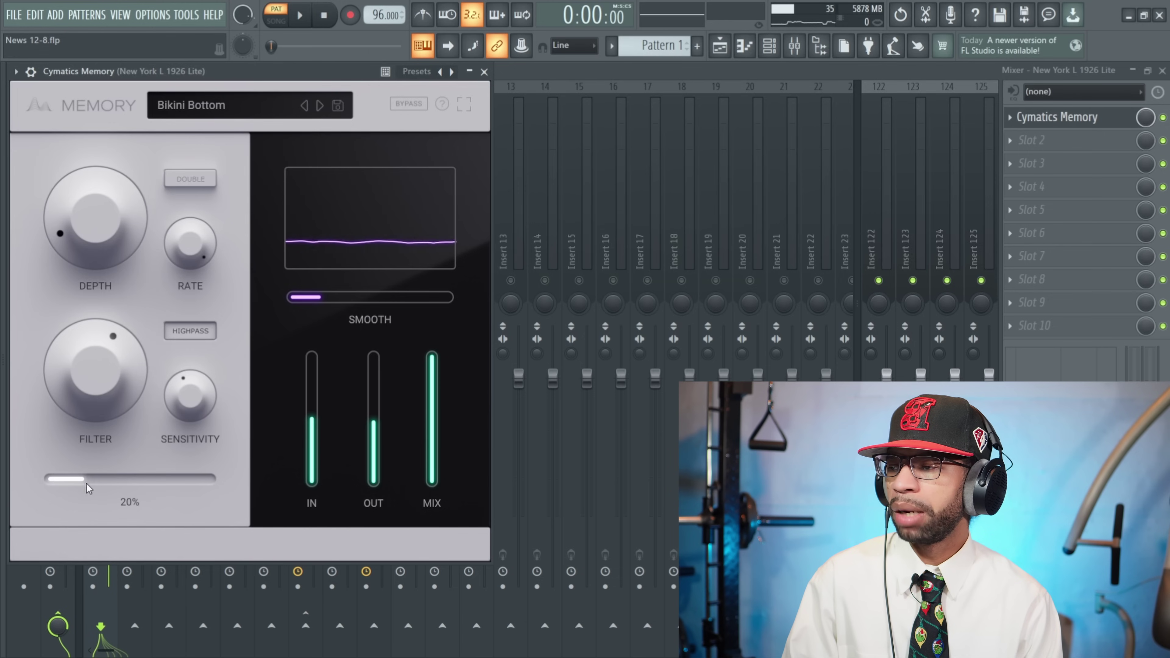
Raise Noise above 57%, lower Mix to about 41% and enable Double while auditioning the pattern, and stop playback
drag(75, 478, 143, 478)
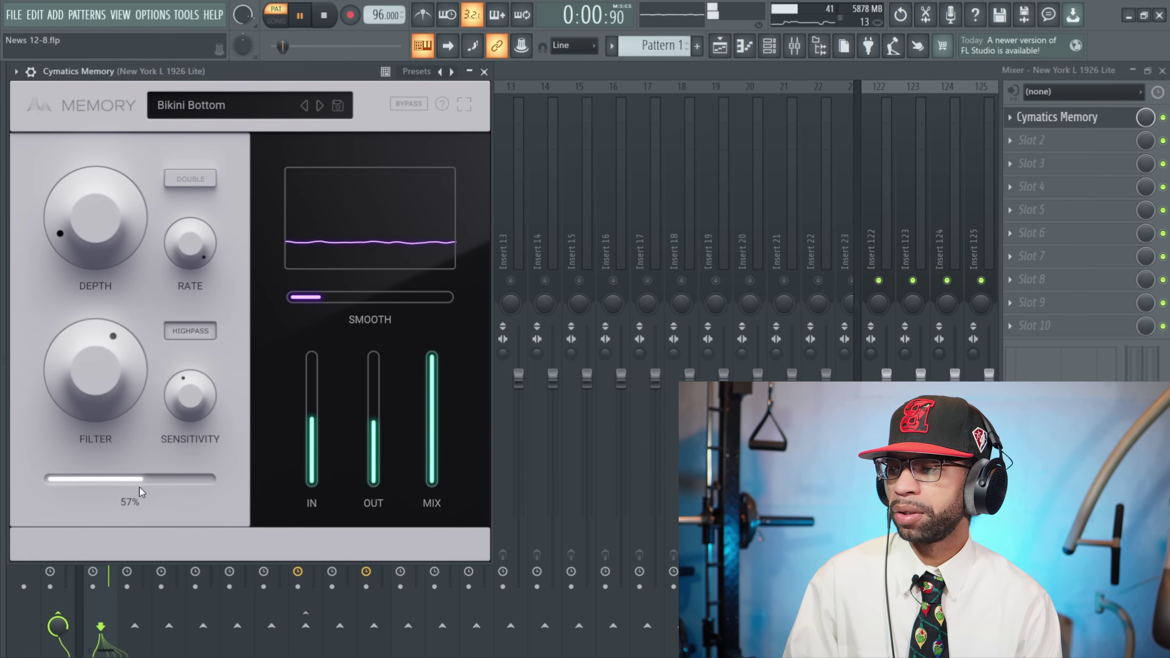
drag(143, 478, 153, 478)
drag(432, 360, 431, 439)
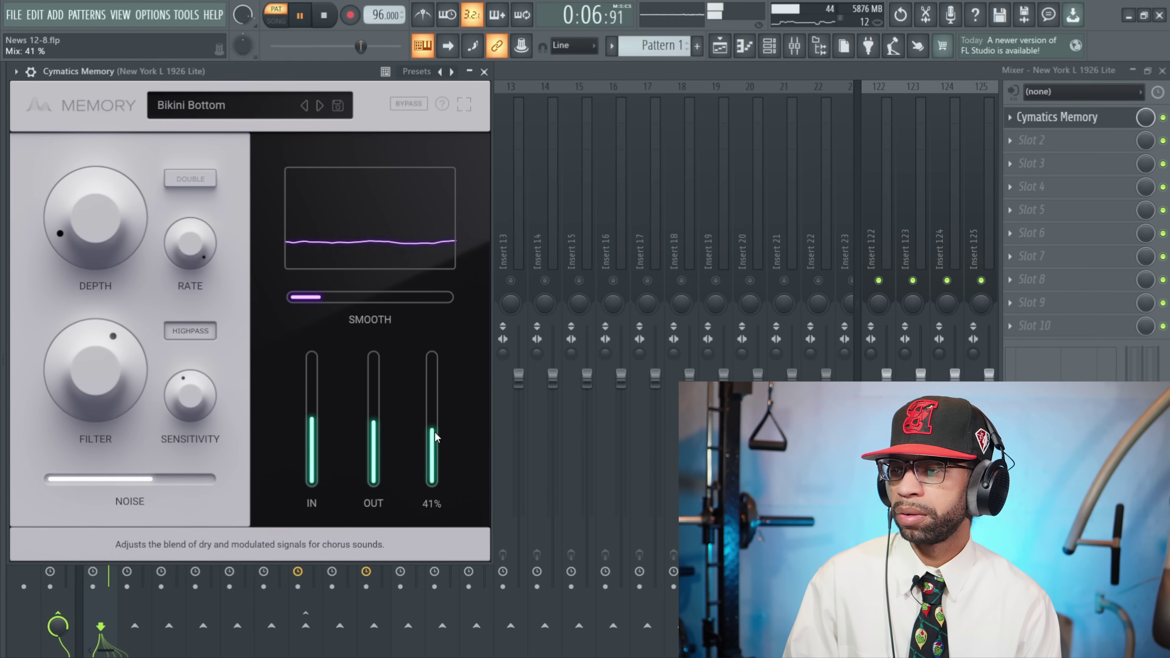
click(198, 180)
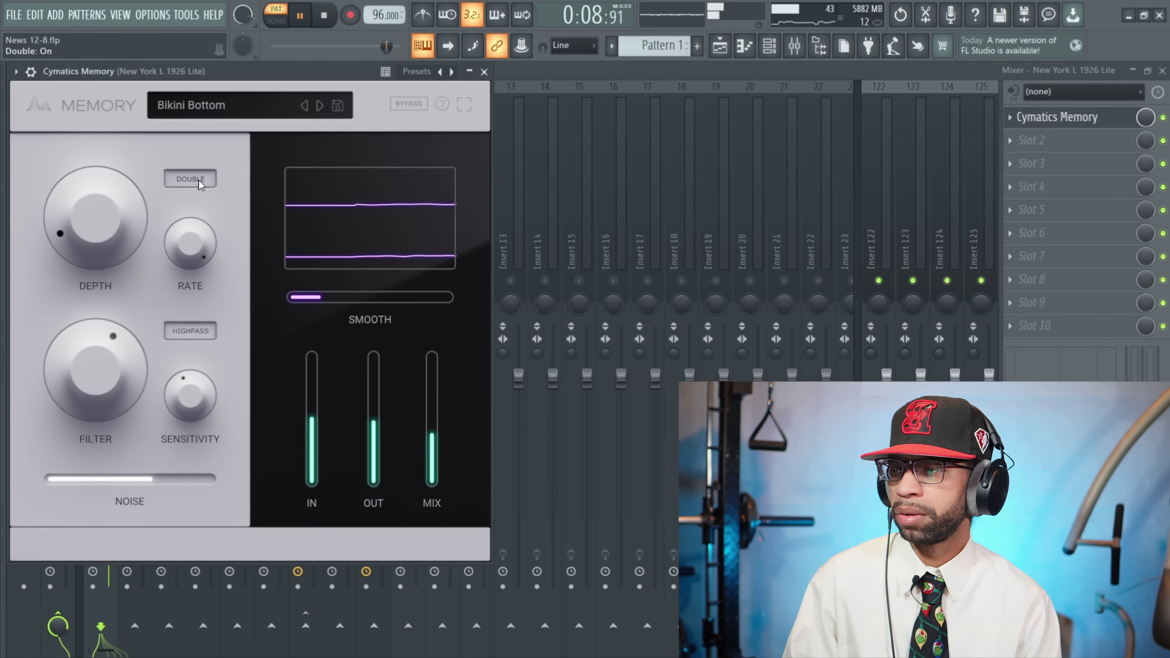
click(326, 18)
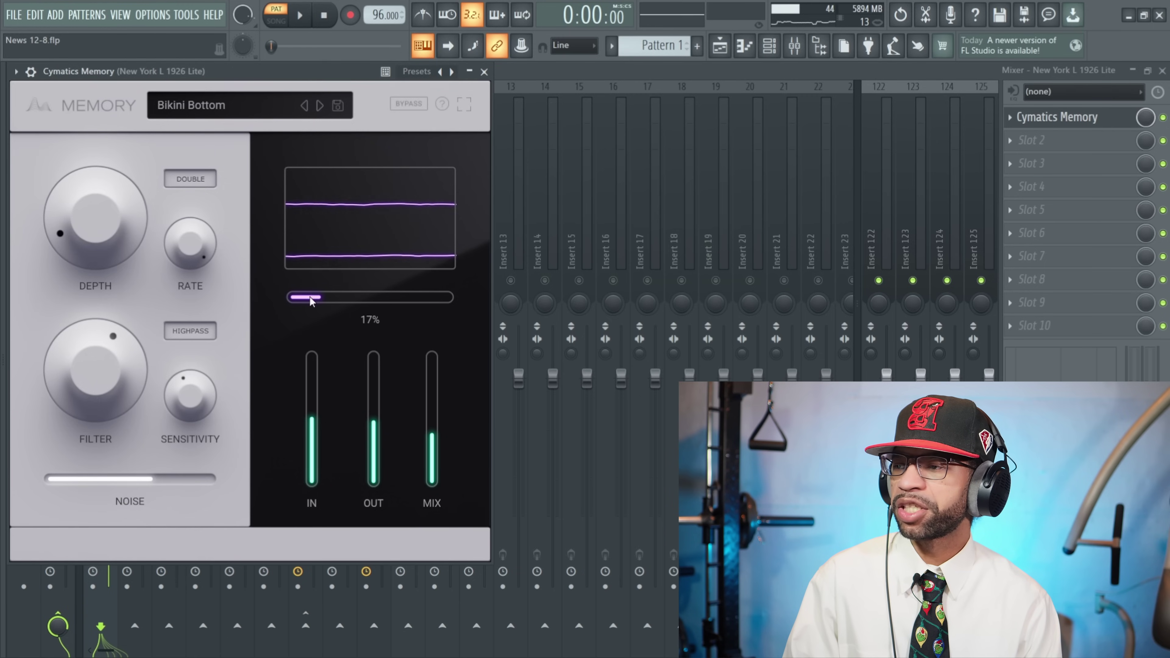
Audition the pattern with Smooth at 81%, and bring Smooth back down to a low level before stopping playback
drag(312, 301, 424, 309)
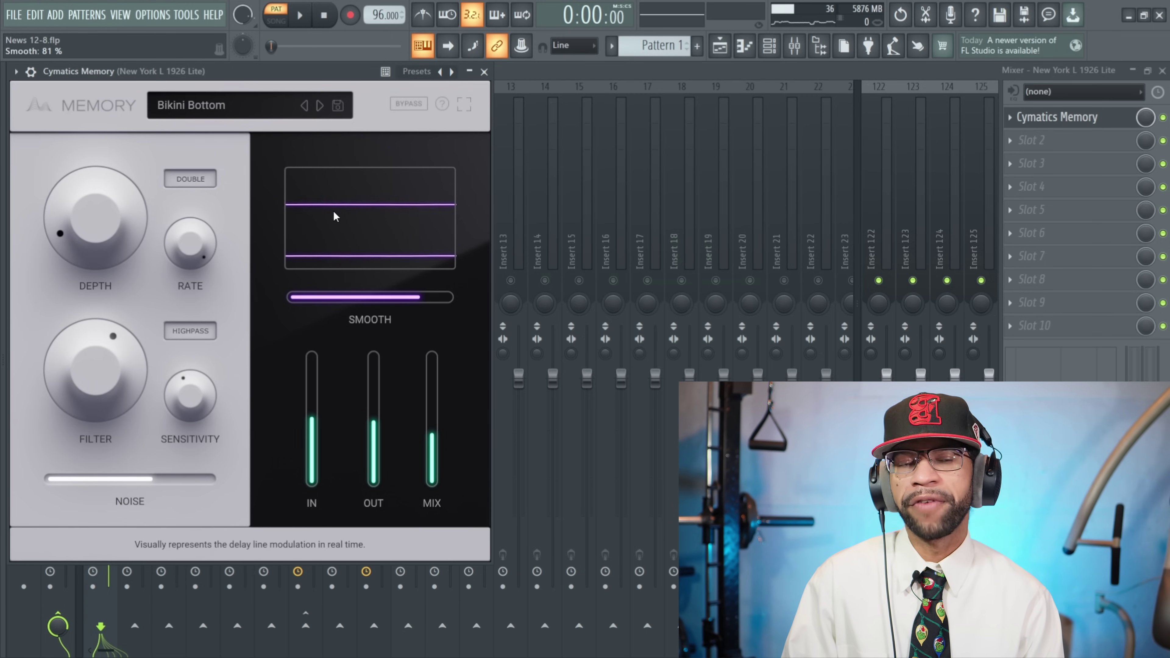
click(305, 18)
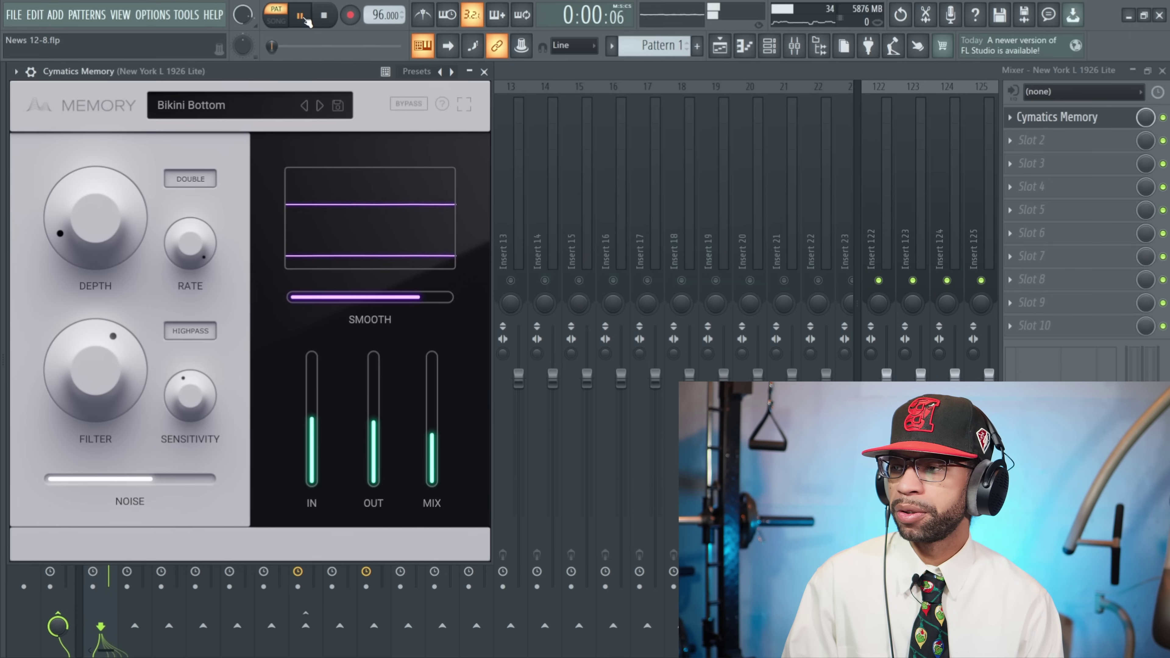
mouse_move(380, 299)
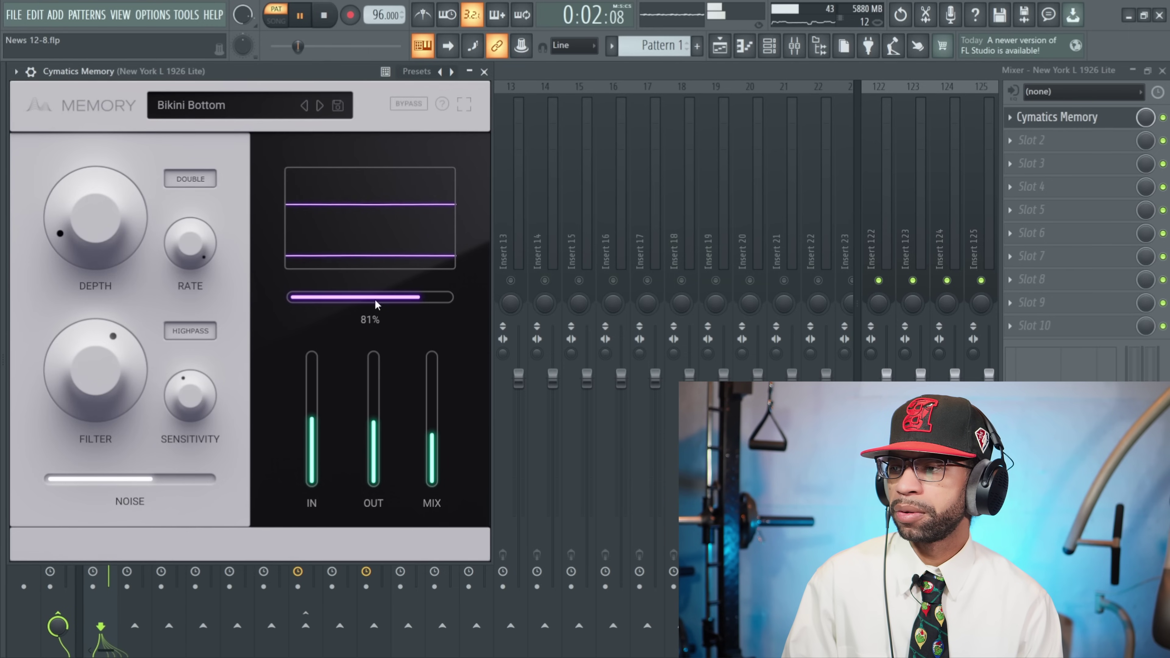
drag(416, 299, 313, 300)
click(334, 26)
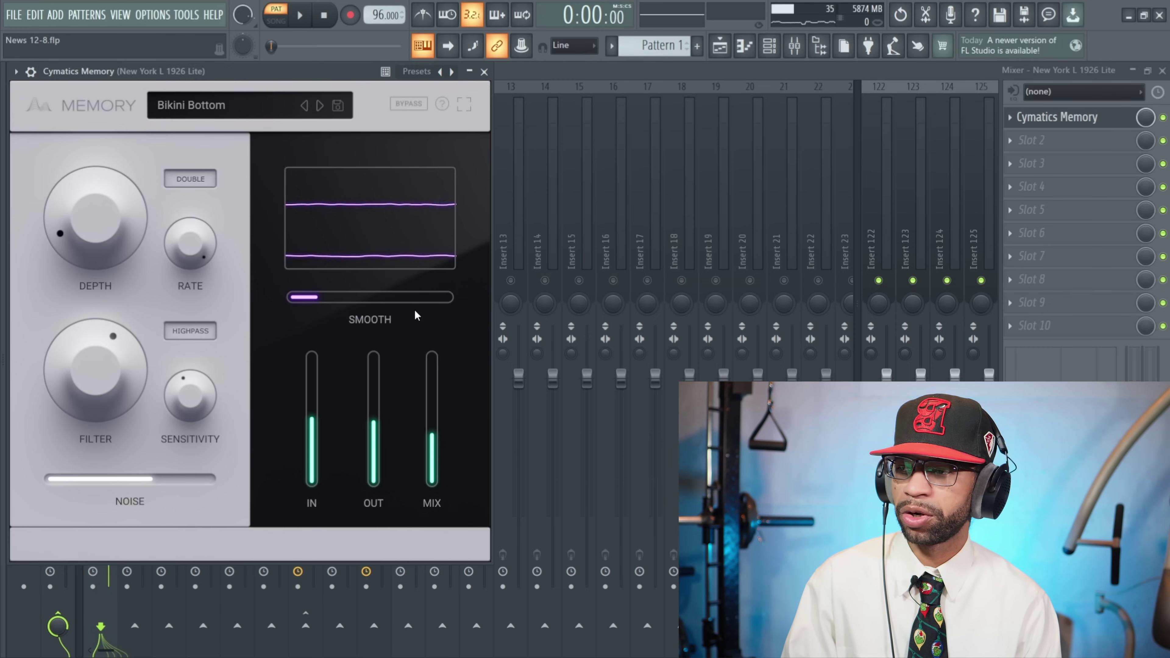
Set Depth to 85%, audition the pattern while raising Mix and Smooth, and stop playback
drag(89, 225, 136, 101)
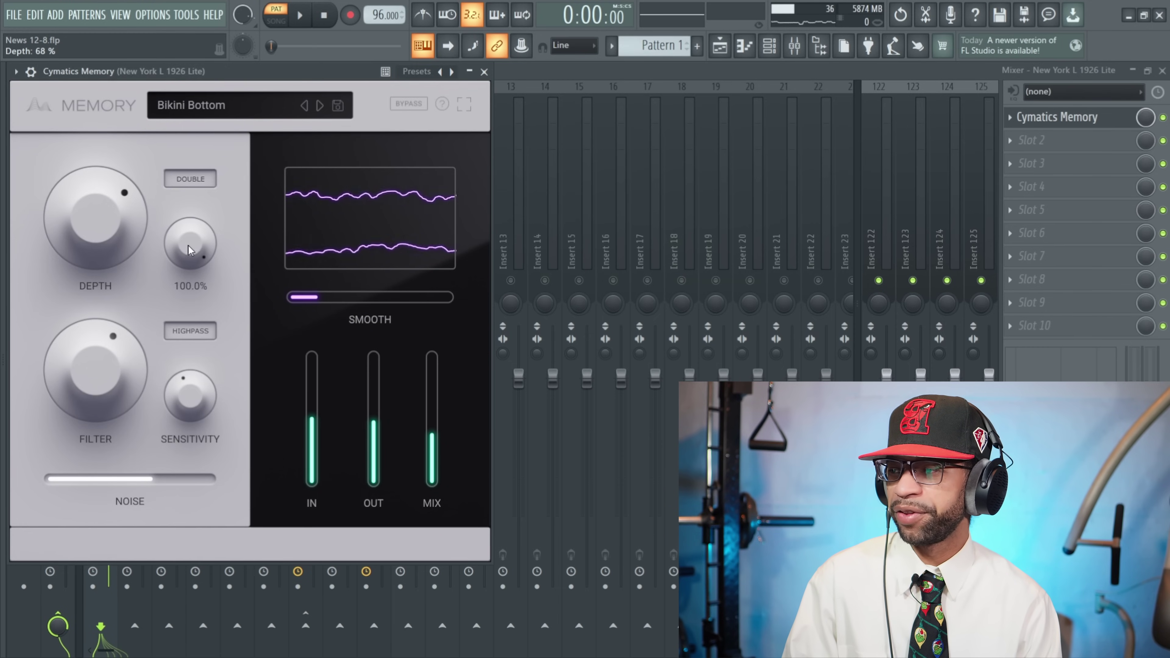
drag(103, 220, 161, 177)
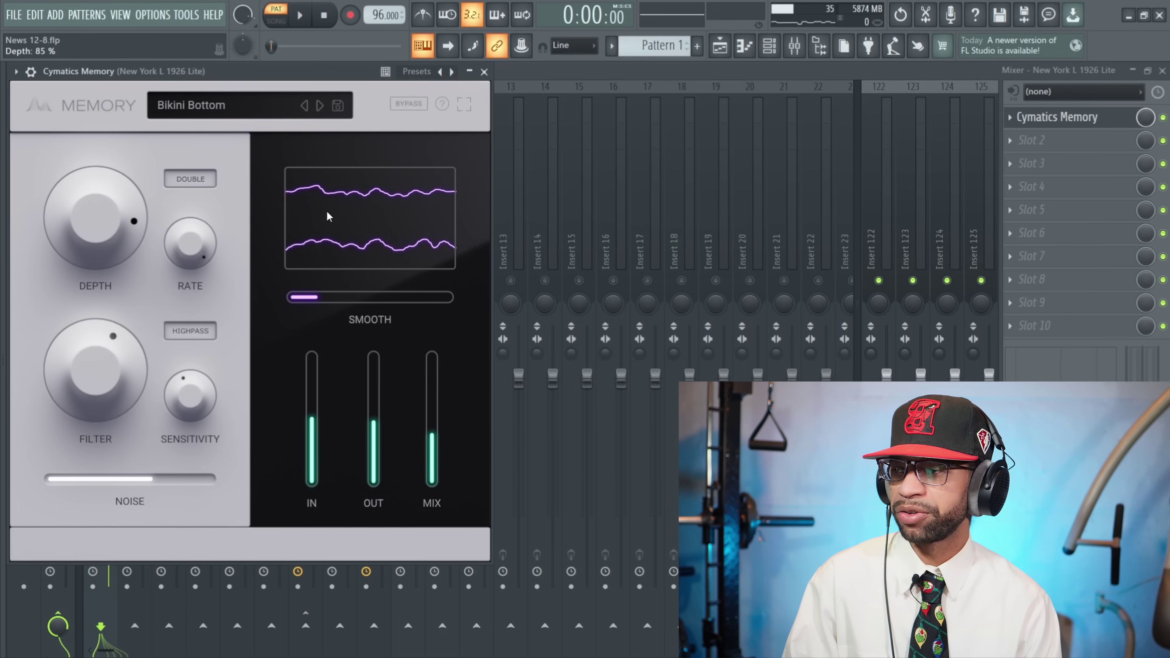
key(space)
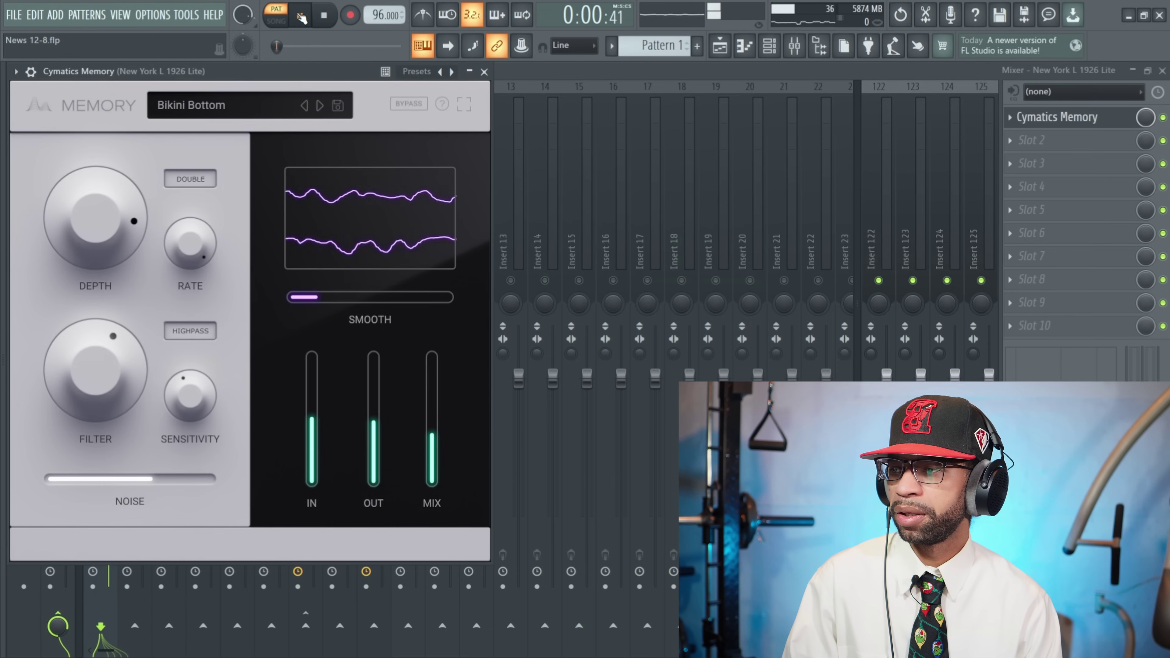
drag(432, 433, 438, 386)
drag(318, 298, 400, 304)
key(space)
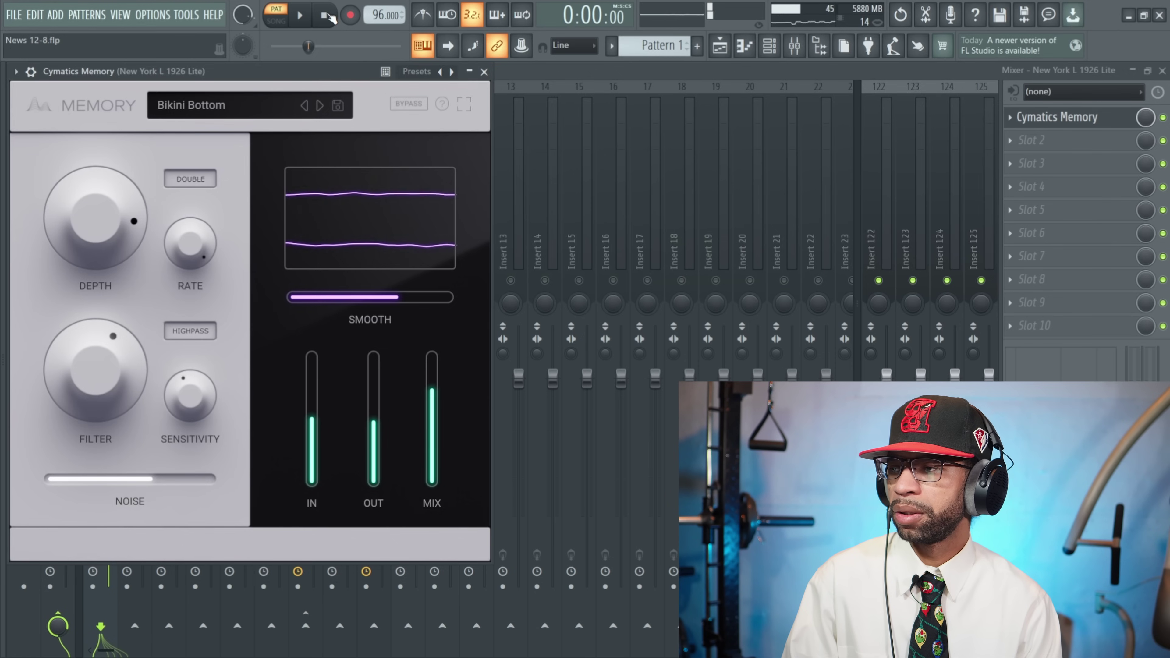
Load the Smooth Chorus factory preset and audition the pattern while lowering Smooth from 80%, and stop playback
click(248, 99)
mouse_move(257, 144)
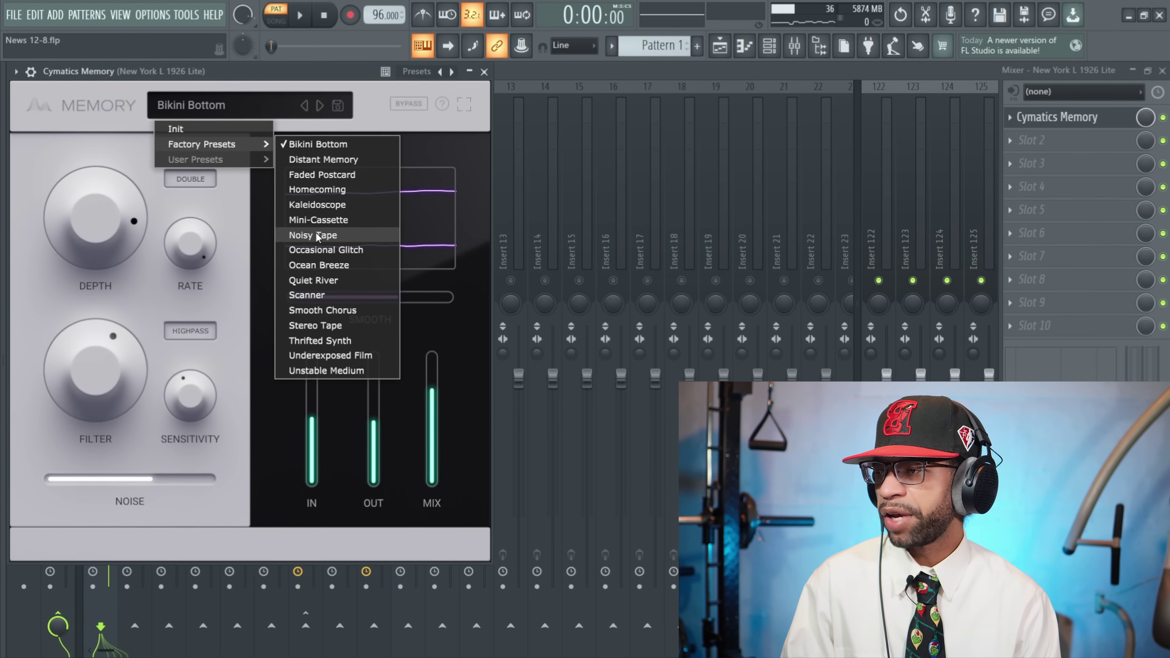
click(325, 310)
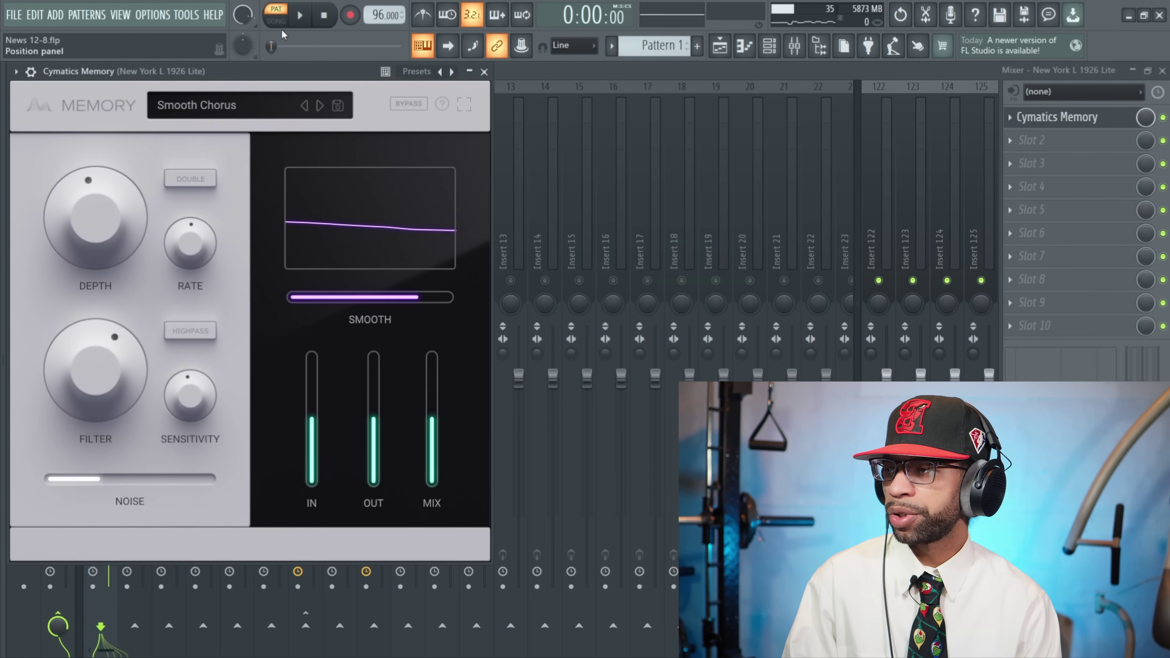
click(303, 16)
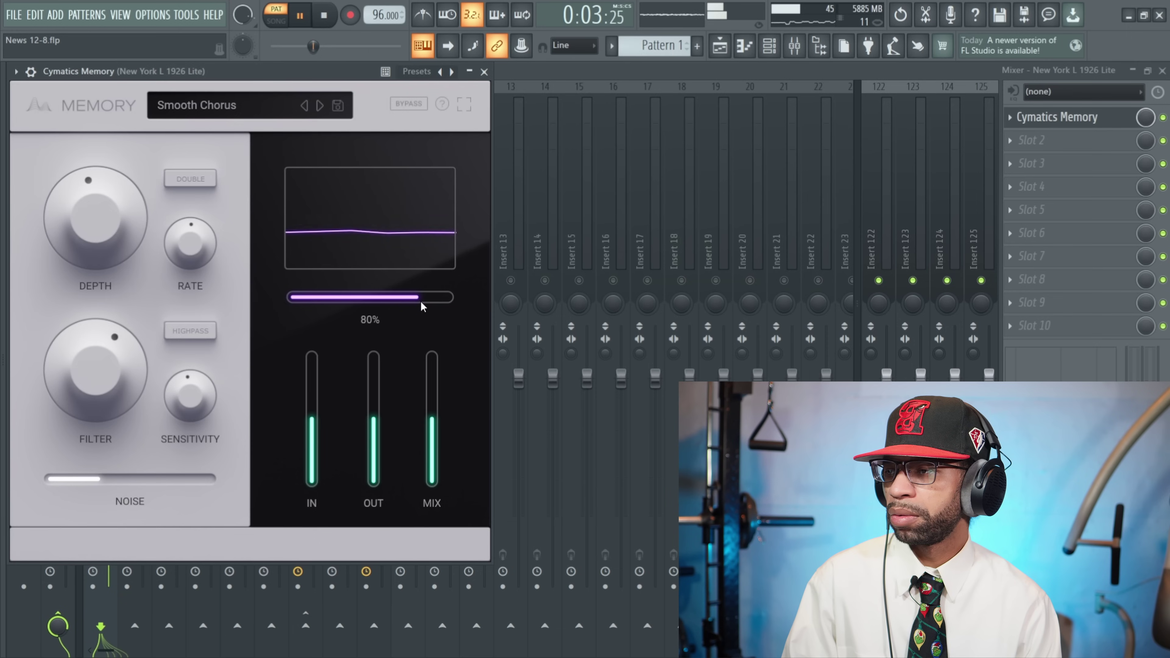
drag(420, 299, 386, 297)
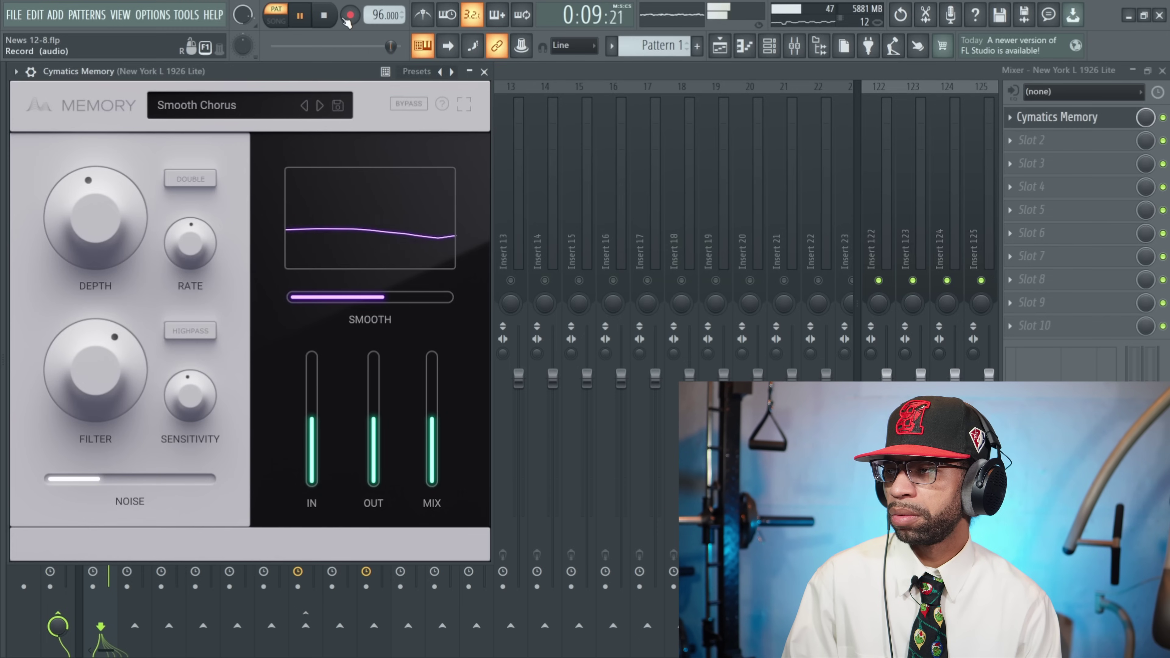
click(325, 17)
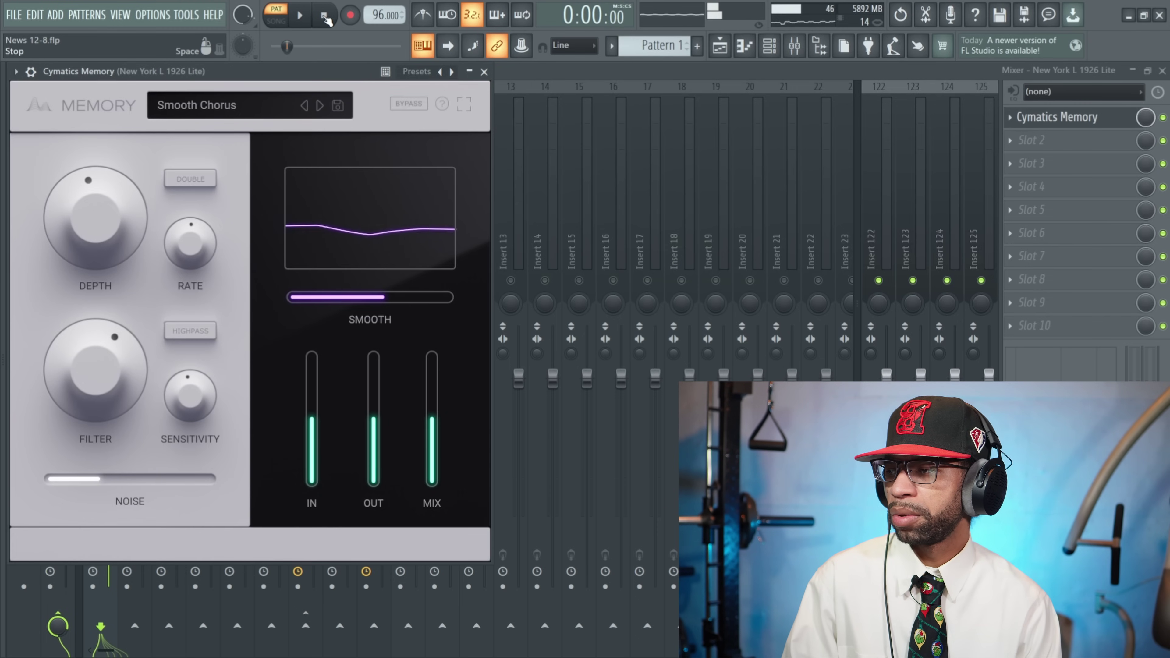
Raise Sensitivity to 4000 Hz and play the pattern, and enable Highpass with Sensitivity lowered to 595 Hz
mouse_move(116, 359)
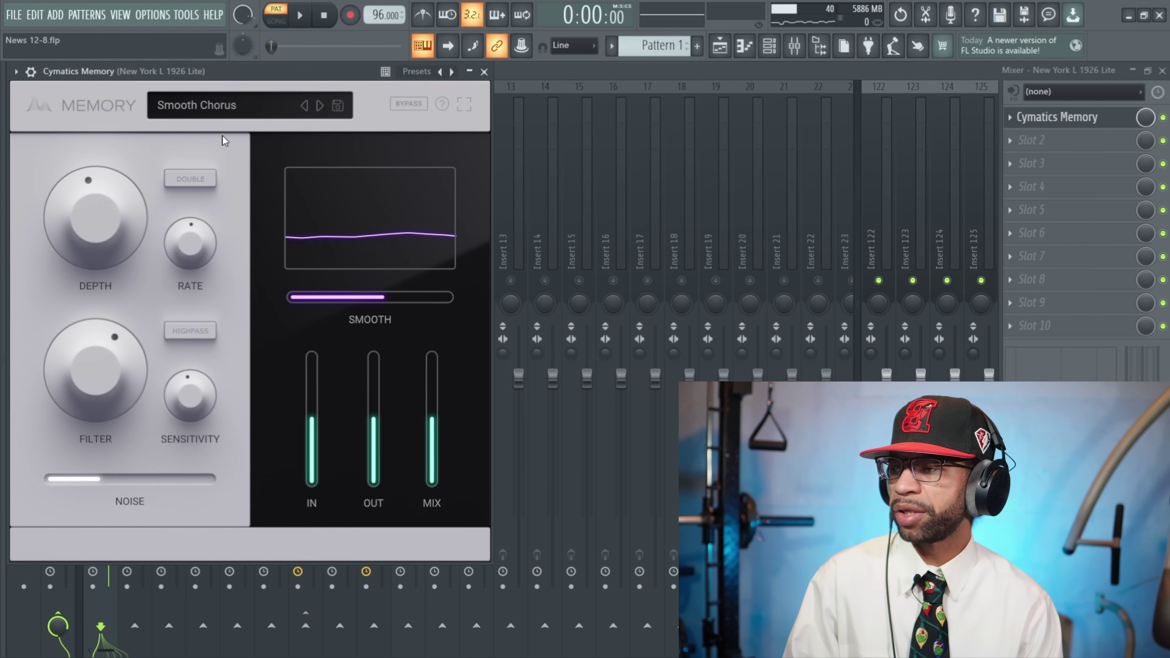
drag(190, 396, 224, 280)
key(space)
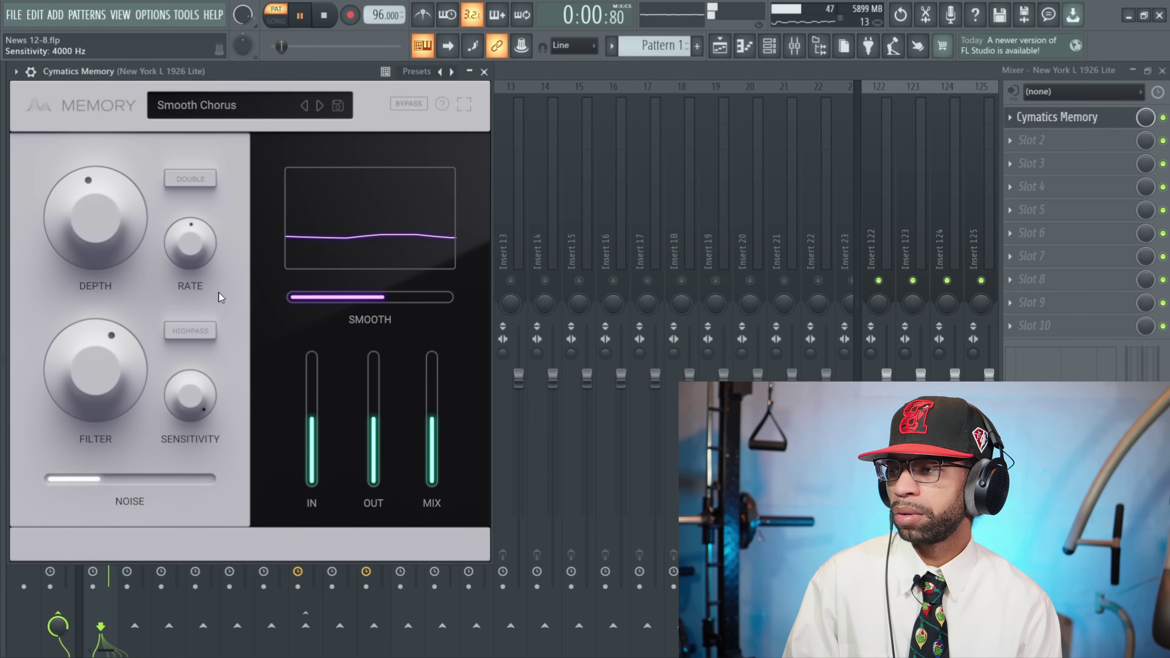
click(208, 332)
drag(190, 396, 153, 504)
scroll(193, 396, down, 2)
drag(178, 424, 175, 444)
Set Filter to 85.8% and Mix to 98% while listening to the pattern, and stop playback
mouse_move(90, 398)
drag(104, 359, 107, 344)
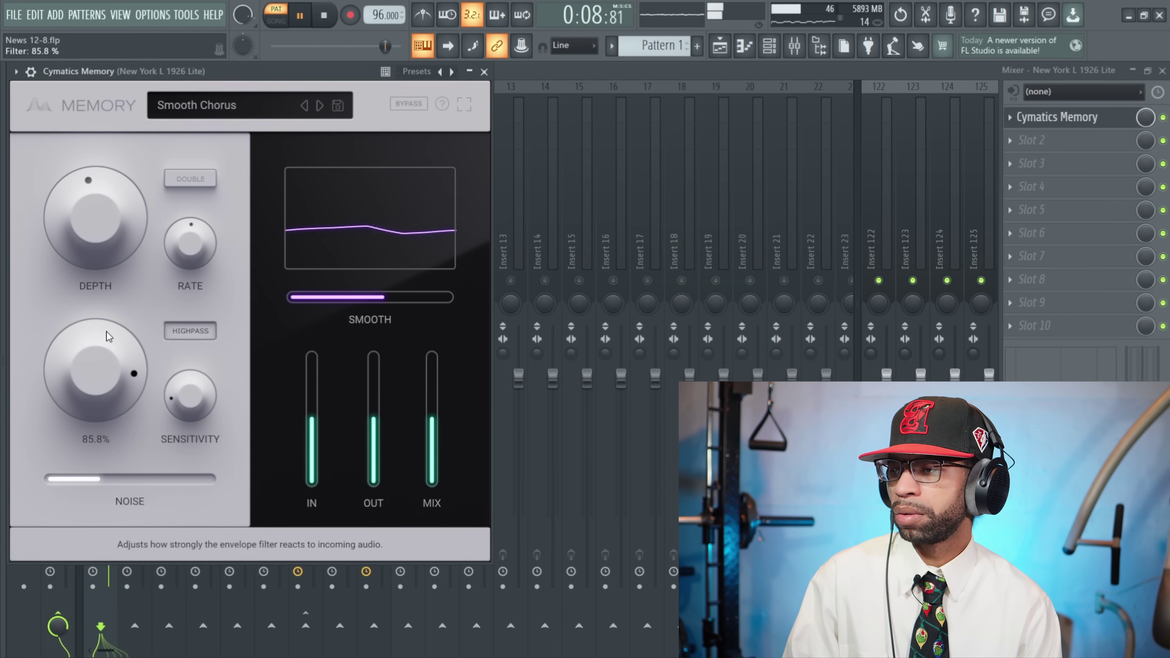
drag(433, 357, 432, 355)
mouse_move(311, 386)
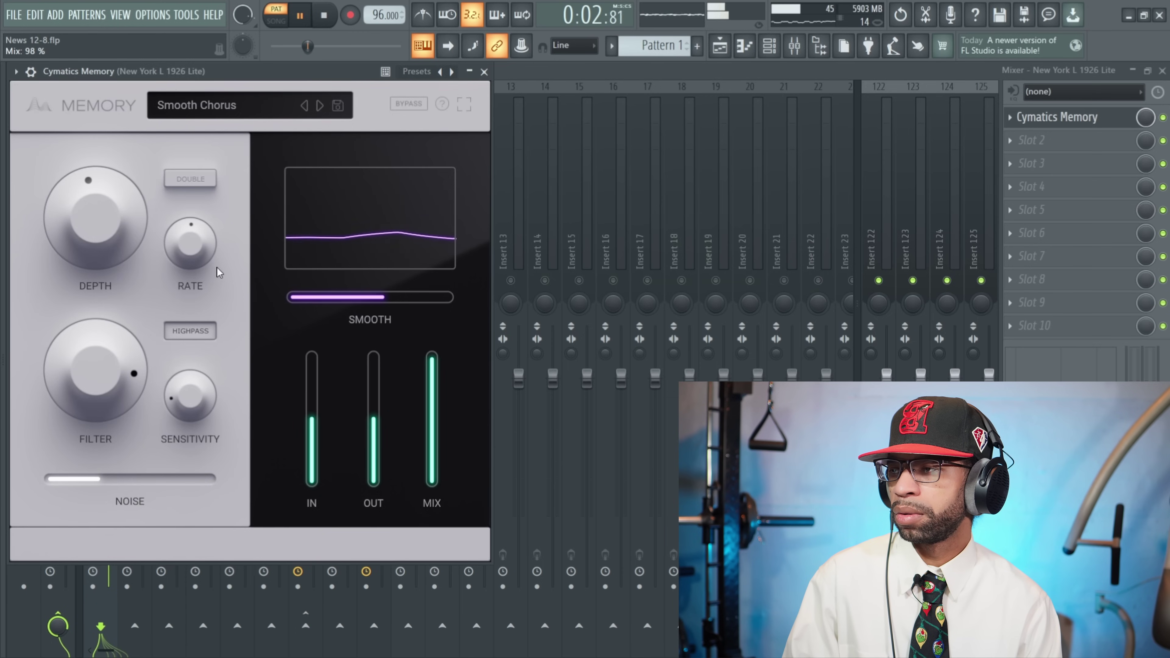
click(325, 19)
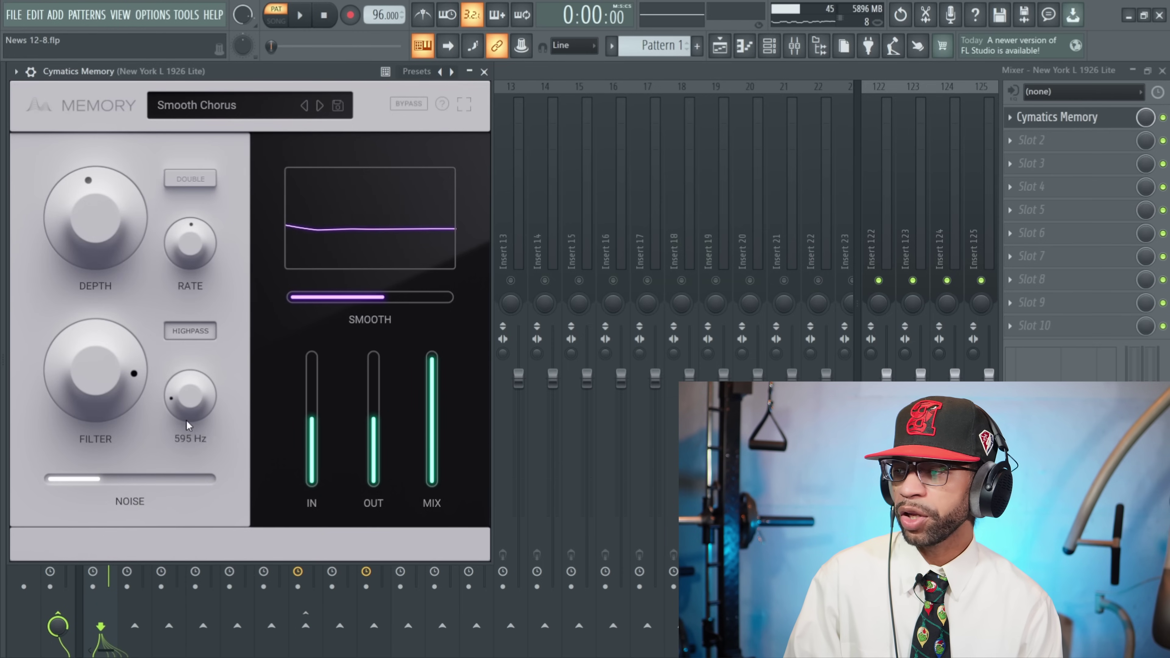
mouse_move(432, 437)
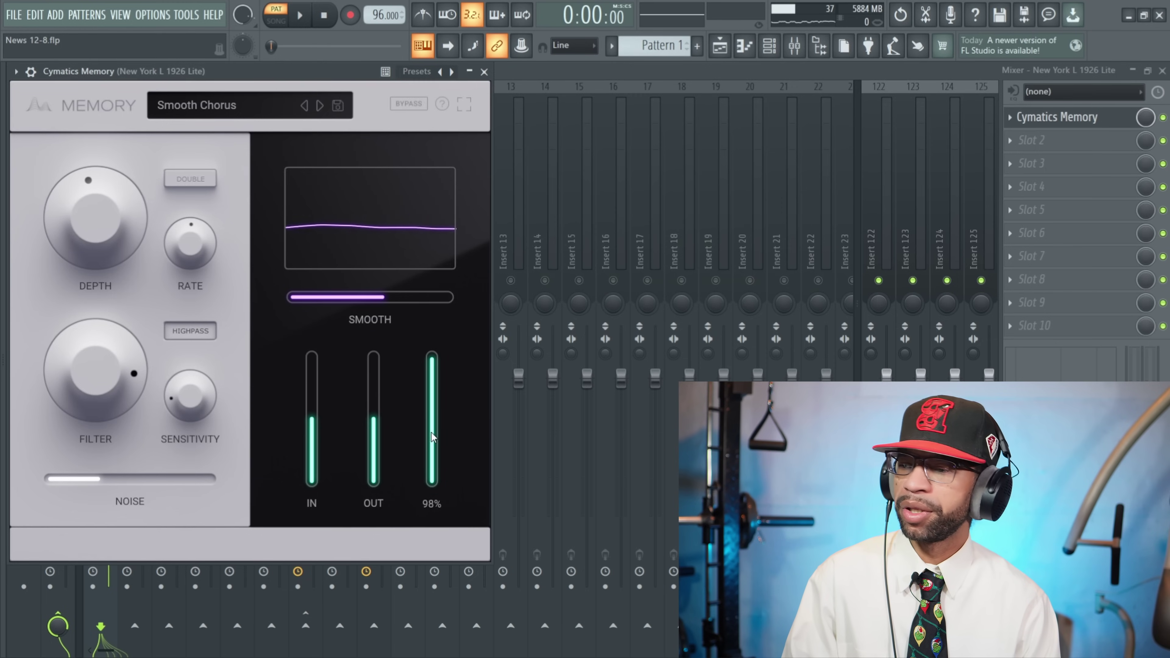
Audition the pattern with the Stereo Tape preset, and switch to Mini-Cassette during playback
click(319, 106)
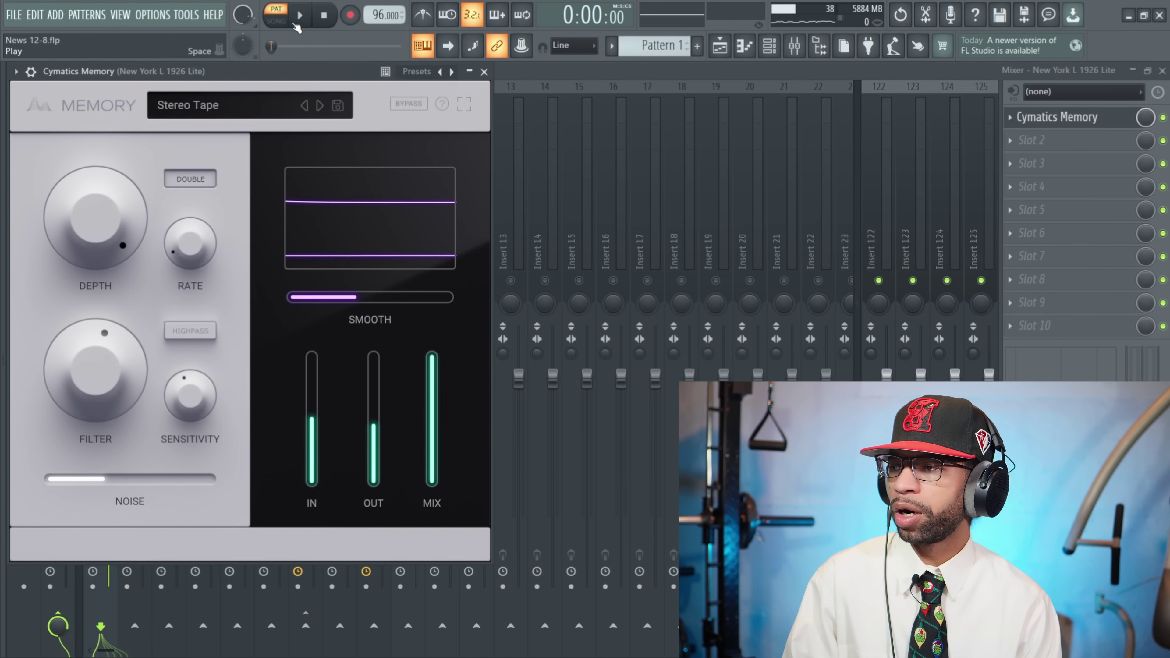
click(304, 15)
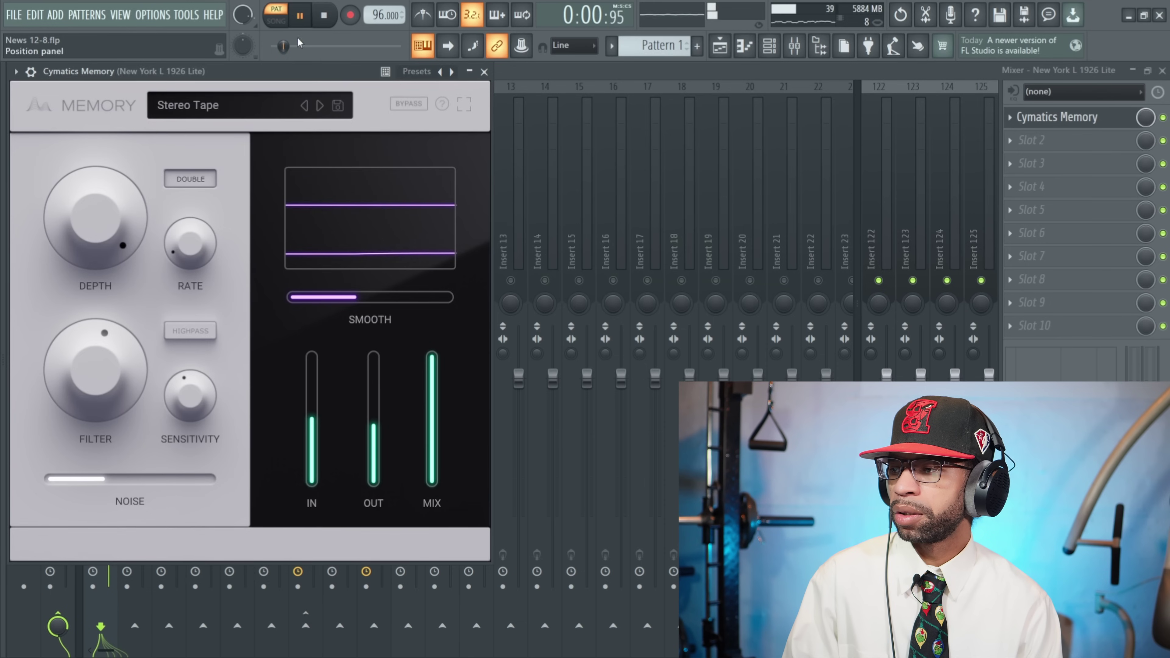
click(224, 105)
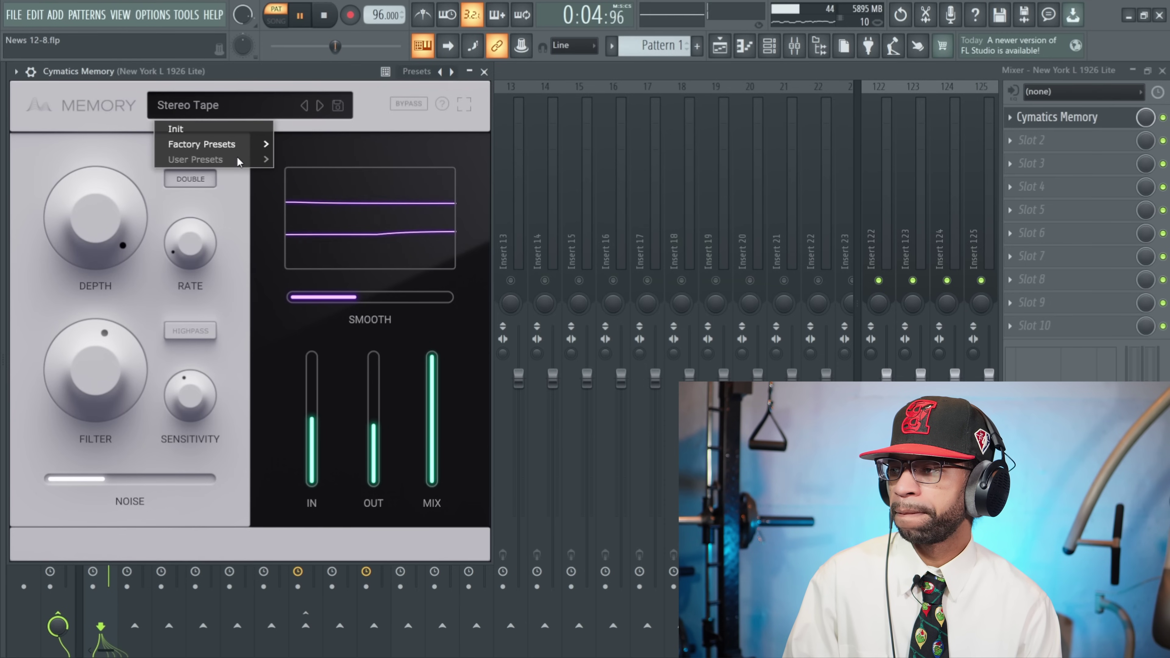
mouse_move(240, 146)
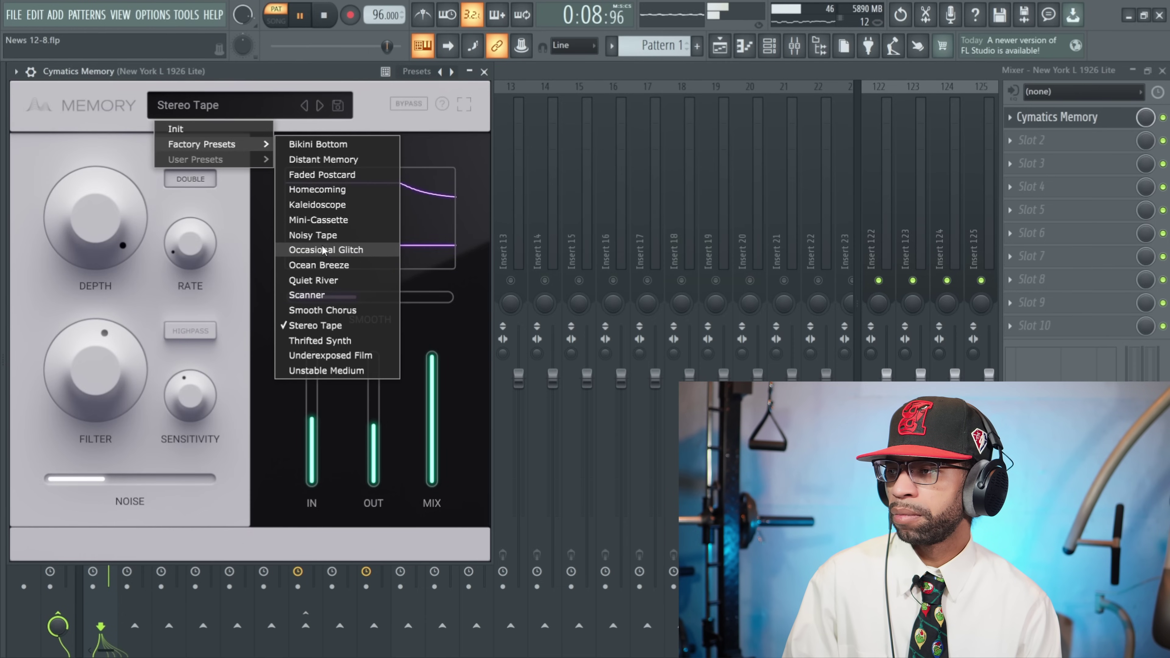
click(327, 220)
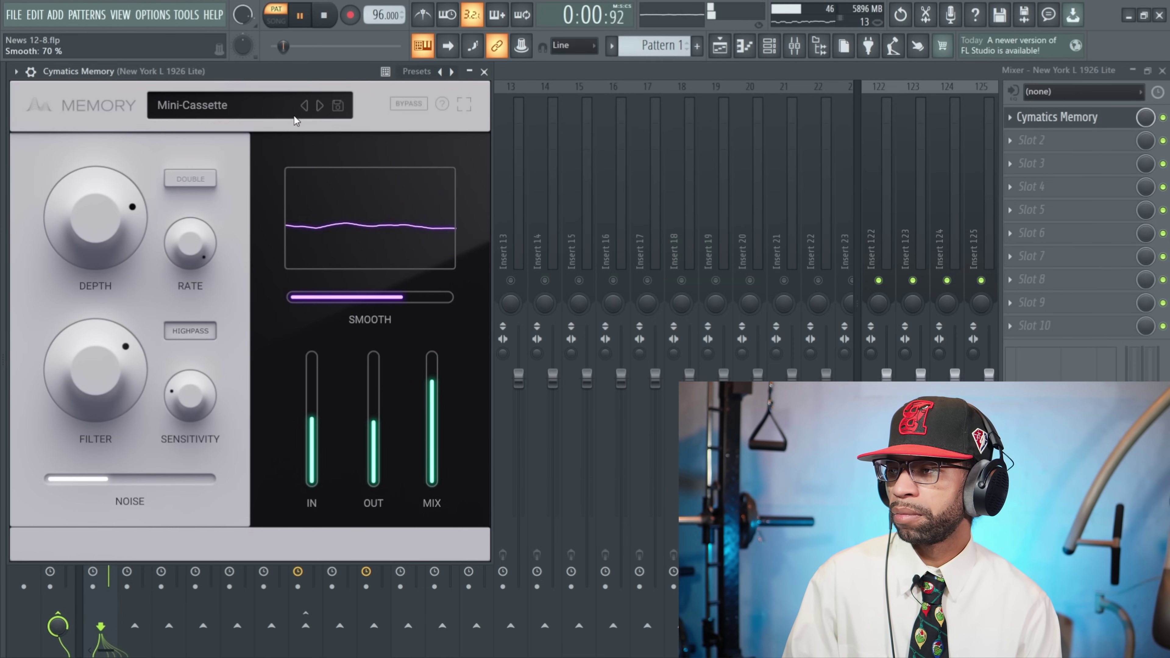
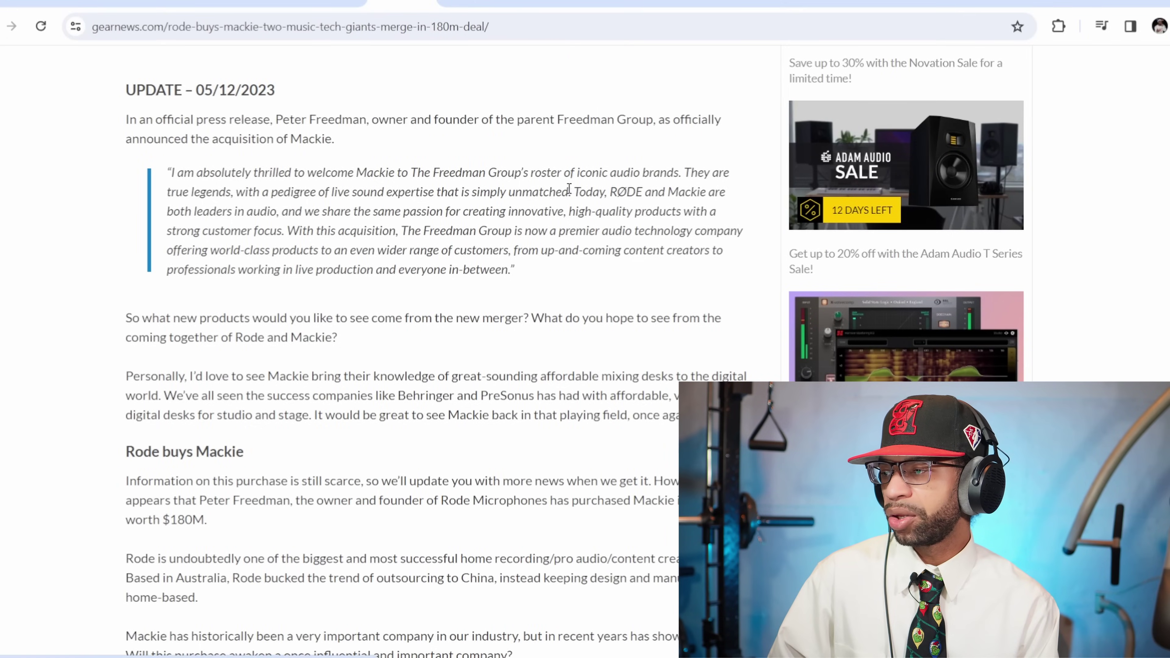
In the web browser, read the Gearnews article on Rode buying Mackie through the section on why the purchase is big news
scroll(205, 123, down, 10)
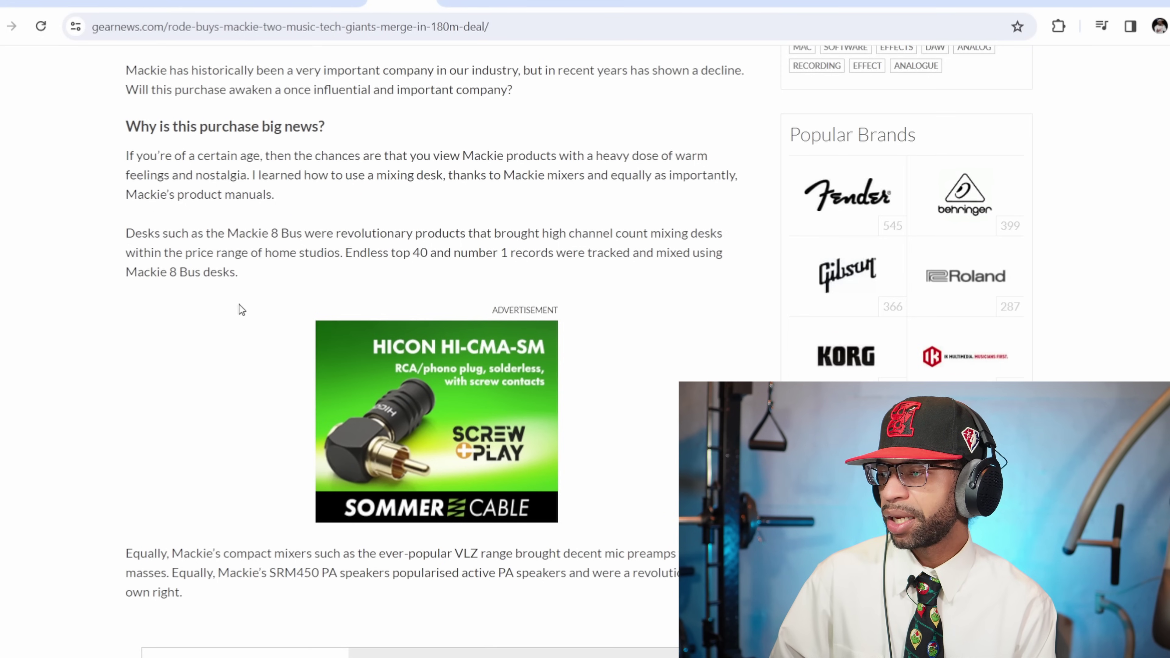
Read on in the Gearnews article past the paragraph about Mackie 8 Bus desks
scroll(226, 311, down, 6)
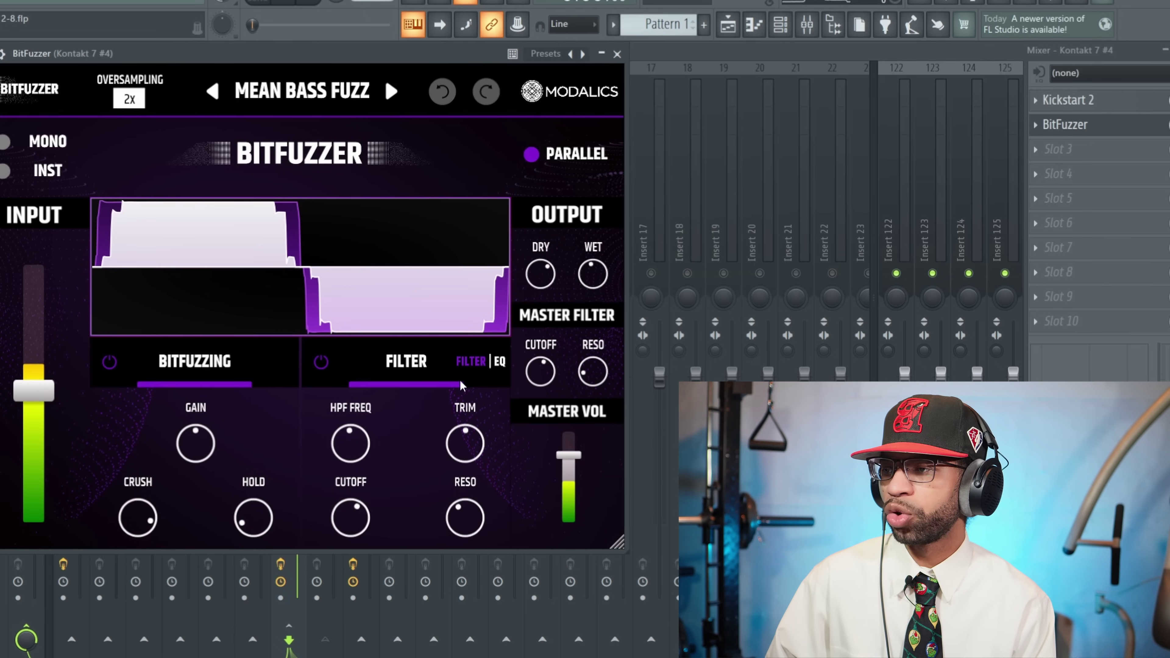
Switch BitFuzzer's filter section to EQ and back to Filter, and toggle Parallel mode off and on
click(500, 363)
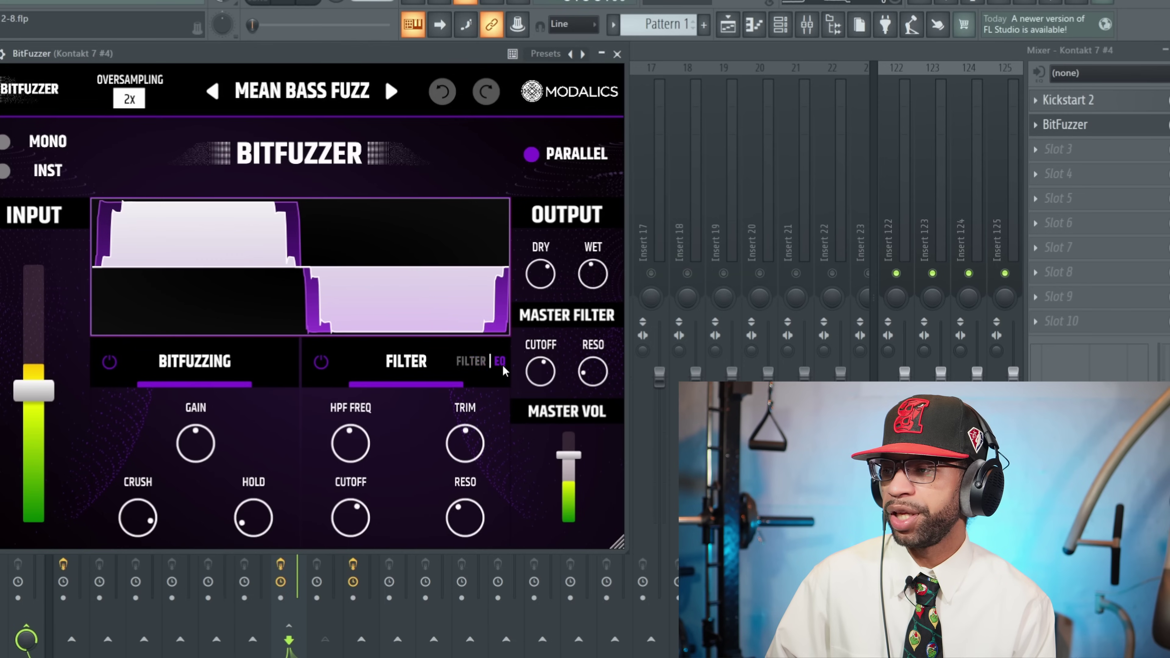
click(479, 364)
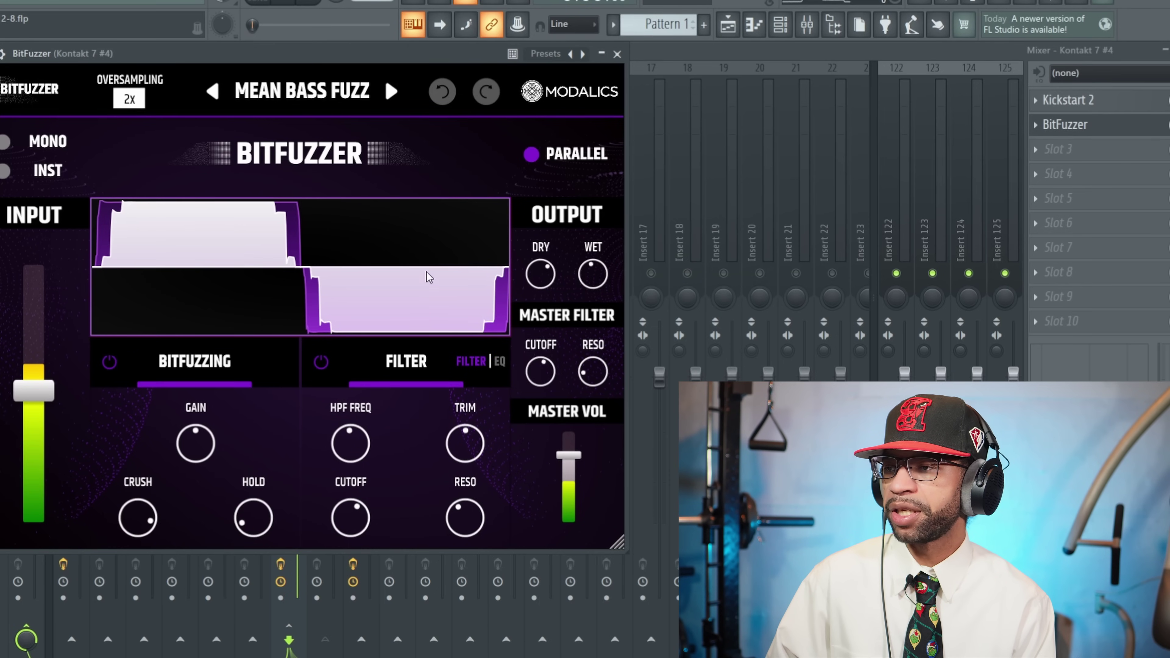
click(565, 157)
click(565, 157)
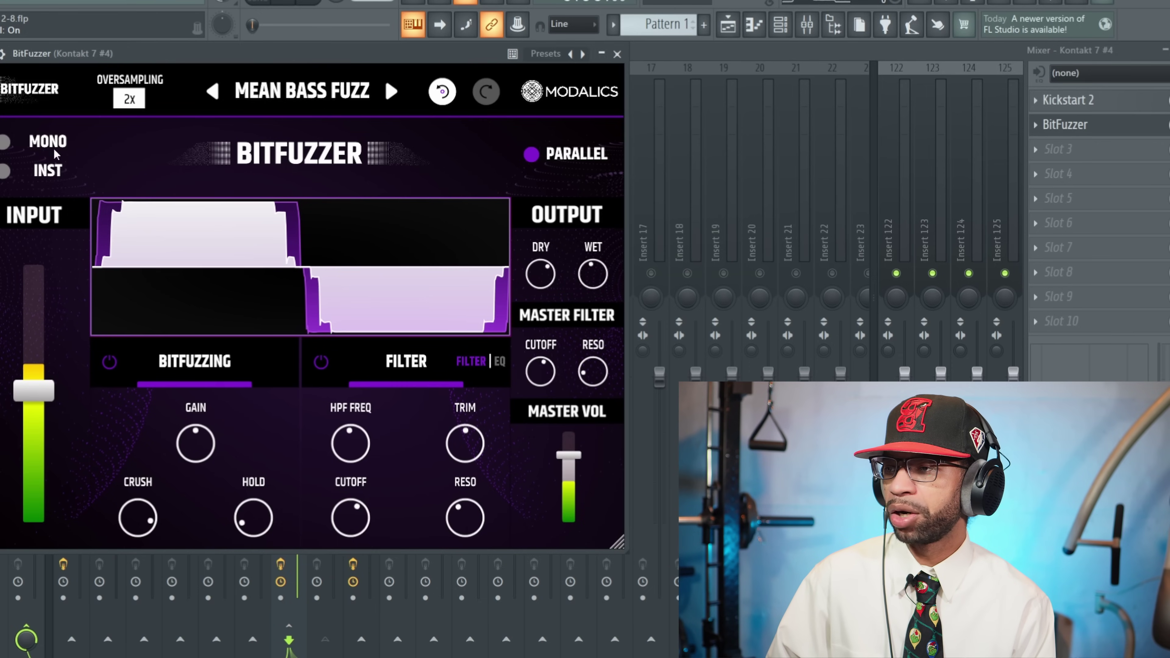
Browse BitFuzzer's factory preset categories, including the list of Serial presets
click(319, 96)
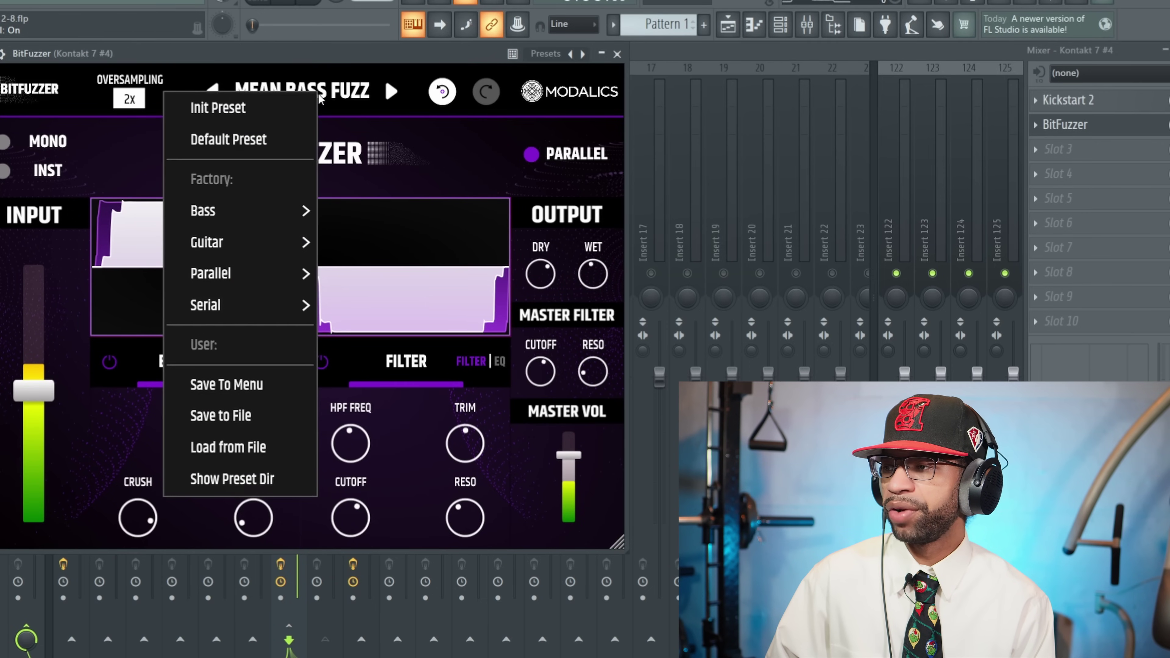
mouse_move(265, 226)
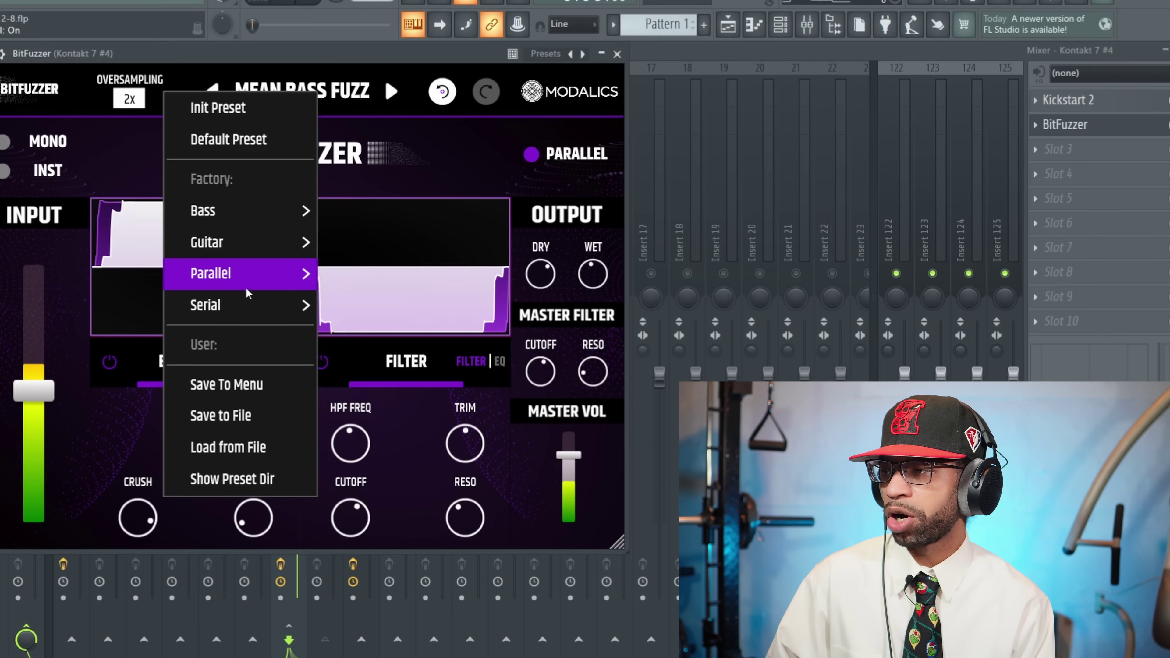
mouse_move(229, 315)
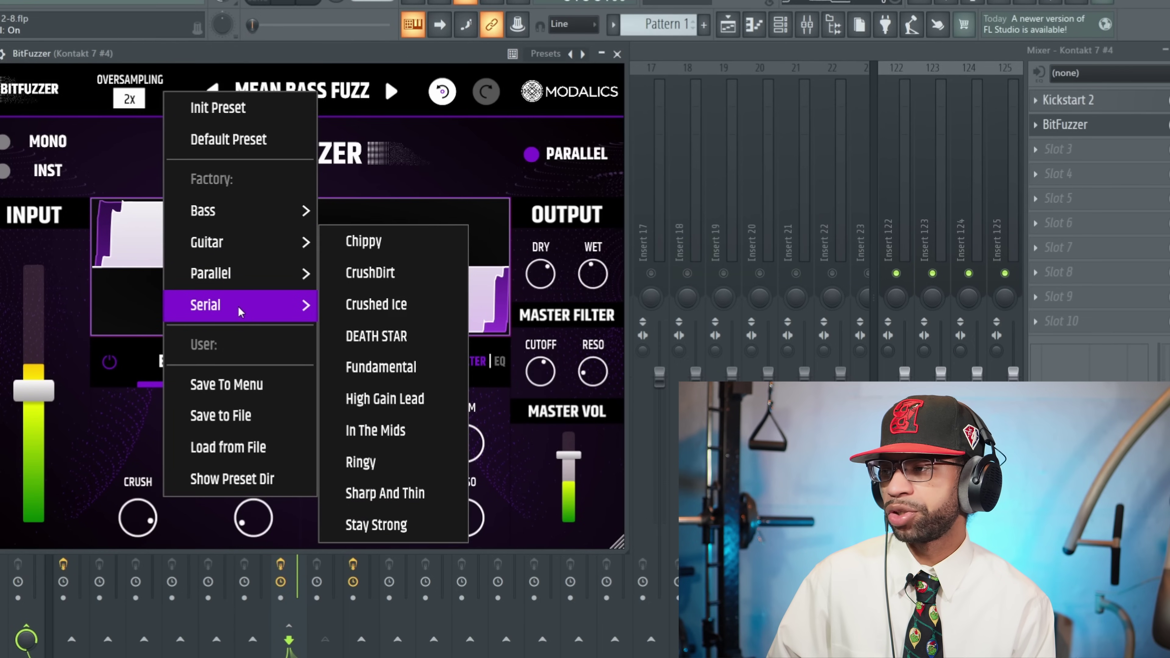
click(470, 136)
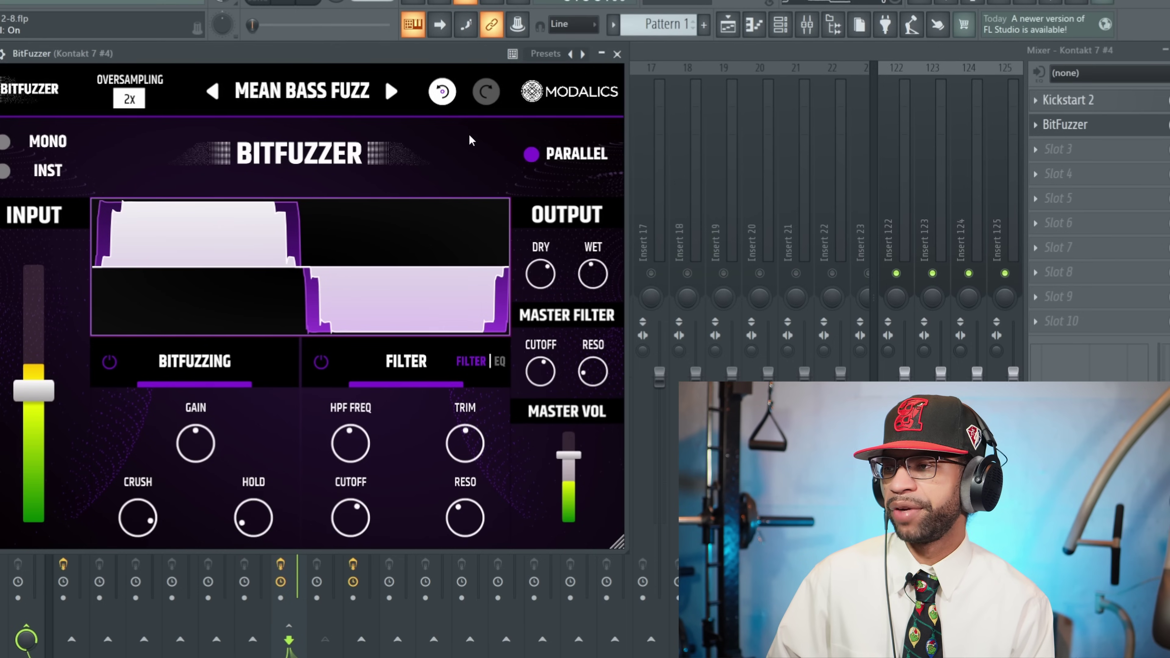
Close BitFuzzer, audition the pattern, and re-enable all mixer tracks except Kontakt 7 #3 and Omnisphere for a second listen
click(619, 58)
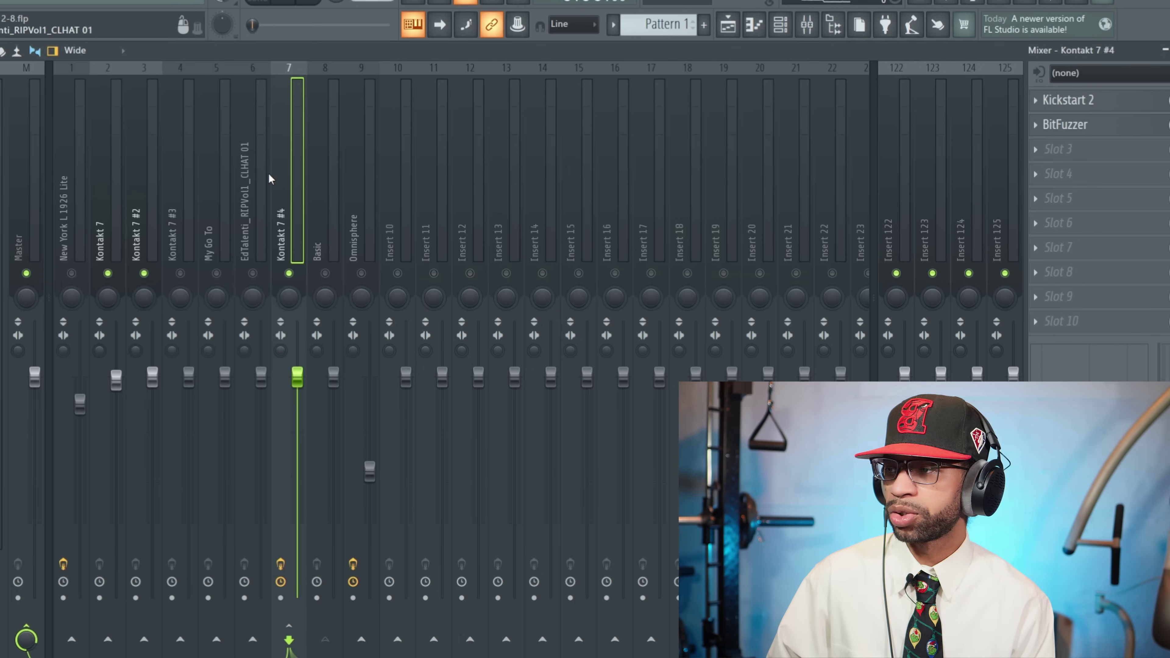
click(287, 5)
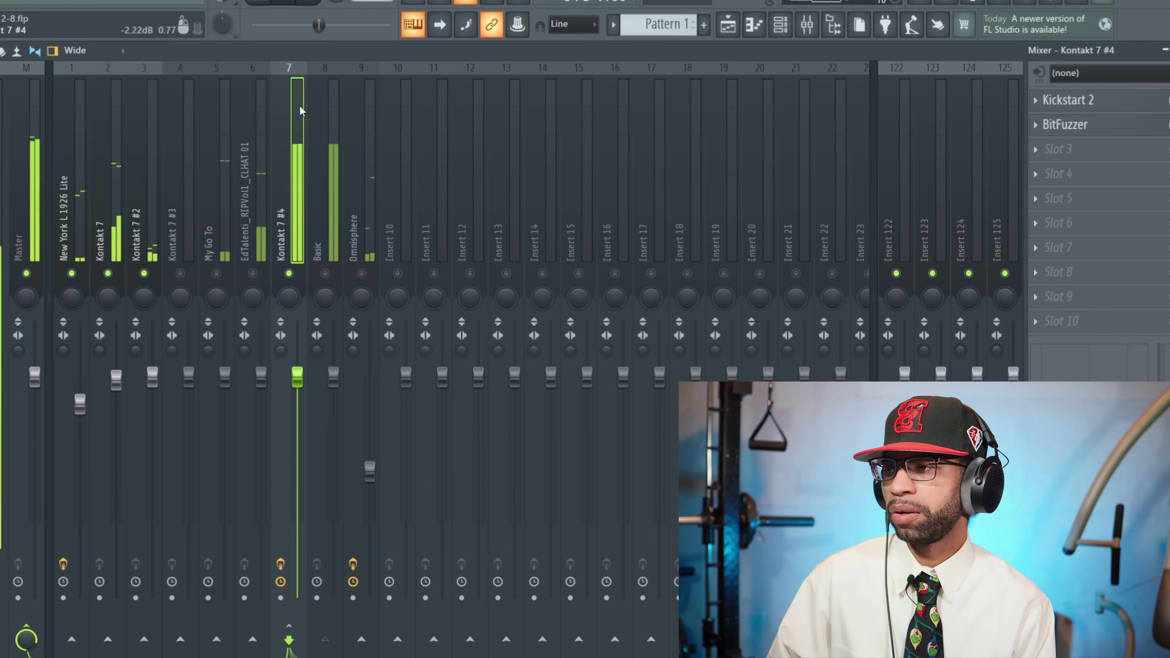
key(space)
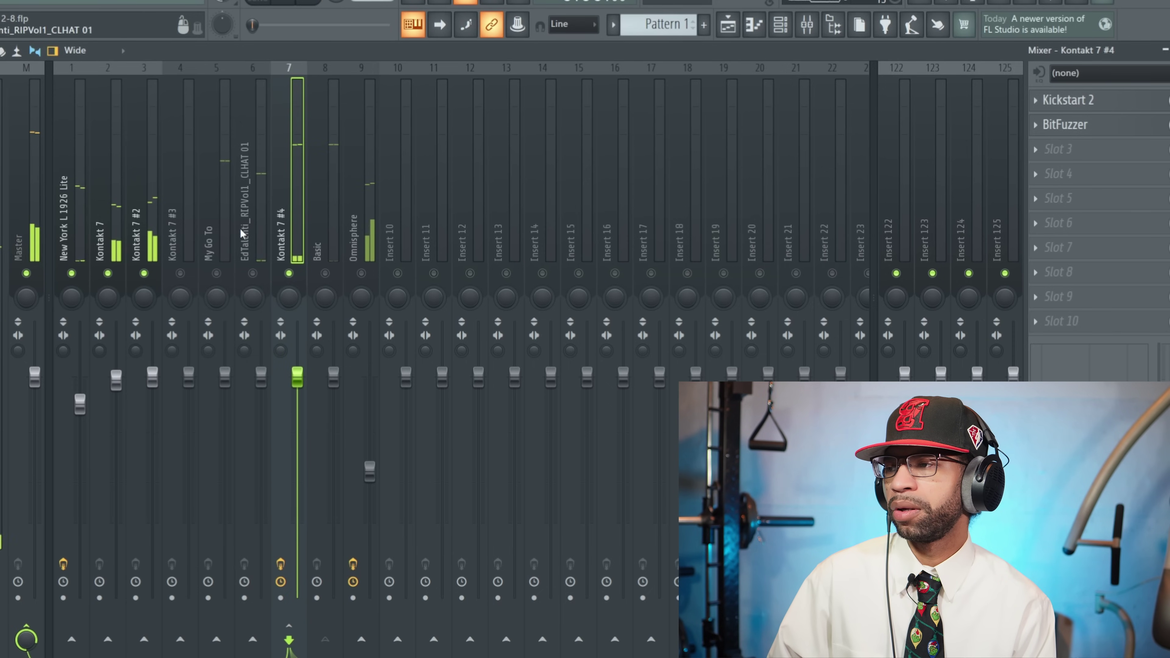
right_click(180, 276)
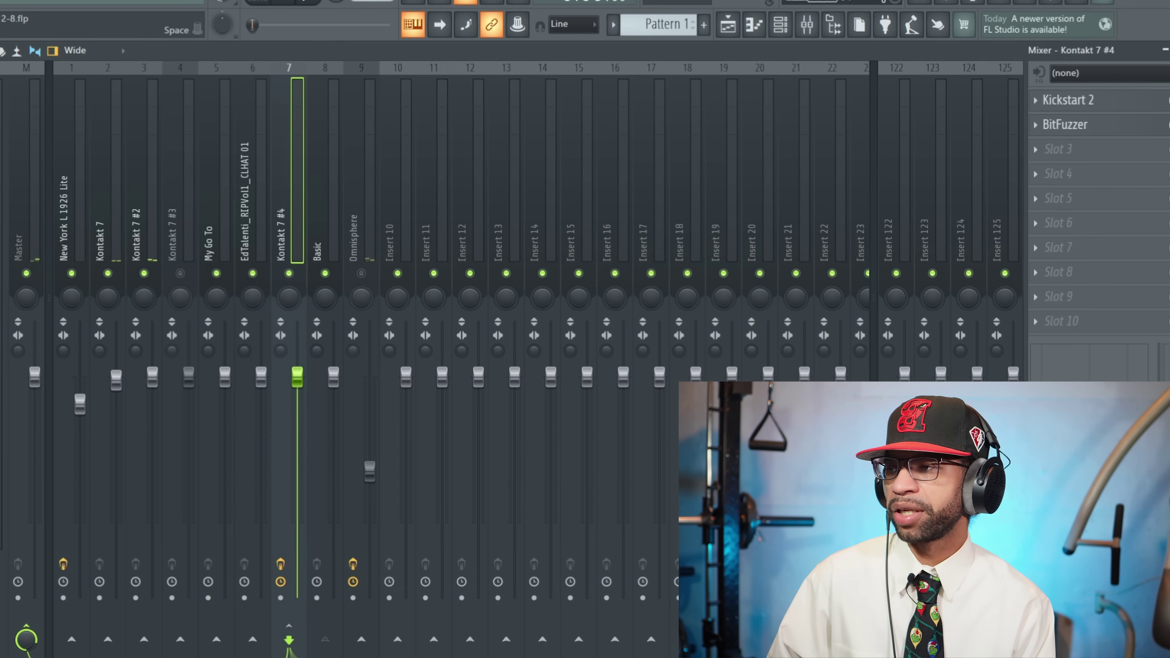
click(288, 2)
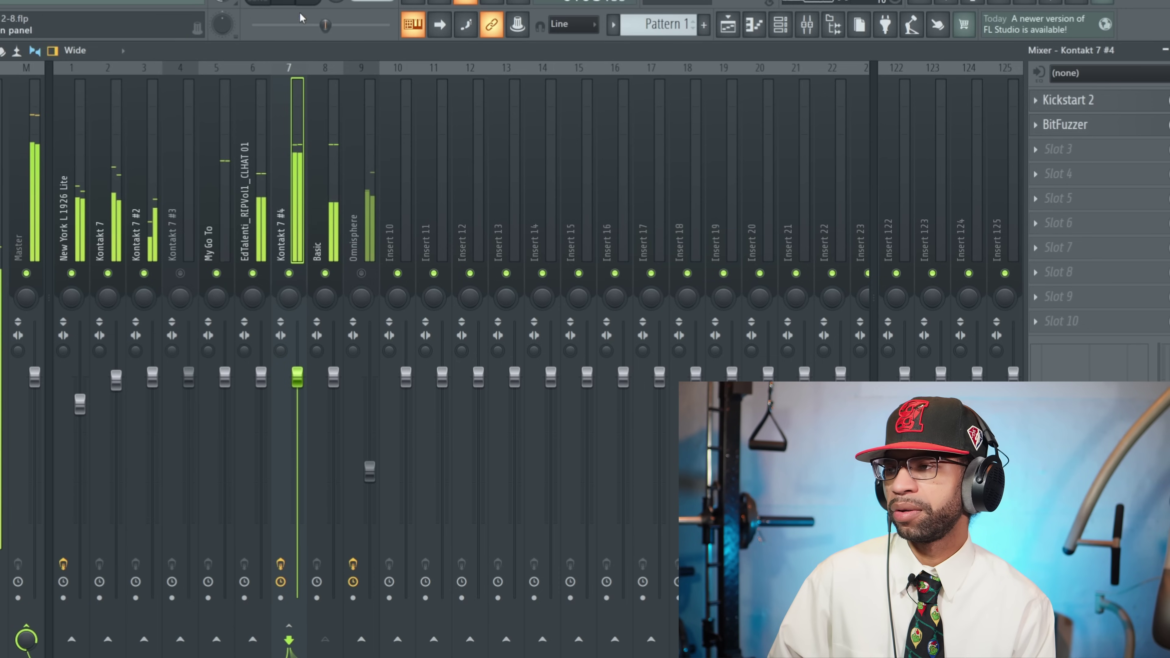
key(space)
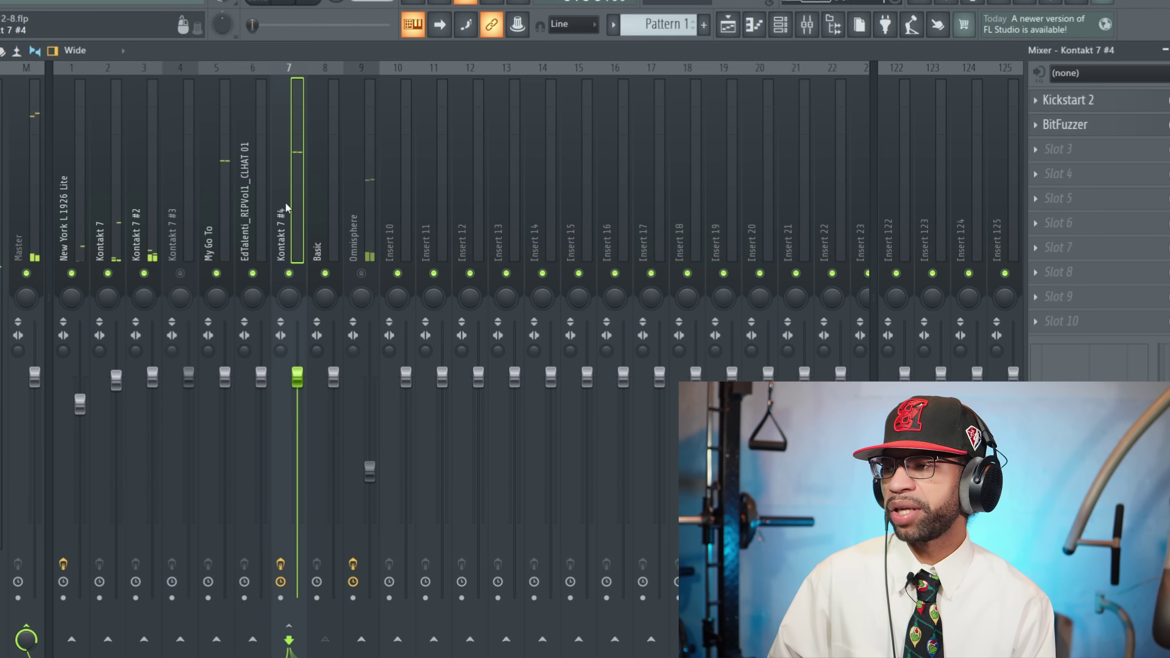
Open BitFuzzer on the Kontakt 7 #4 mixer track and audition the pattern with the Mean Bass Fuzz preset
click(1064, 132)
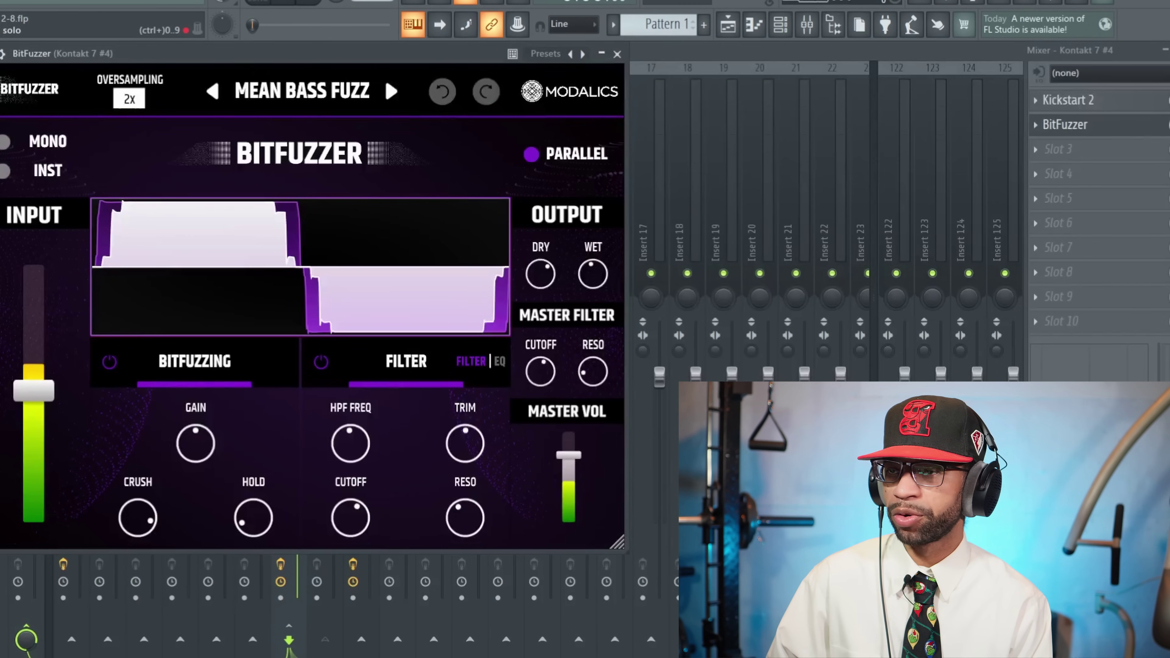
key(Escape)
click(1137, 125)
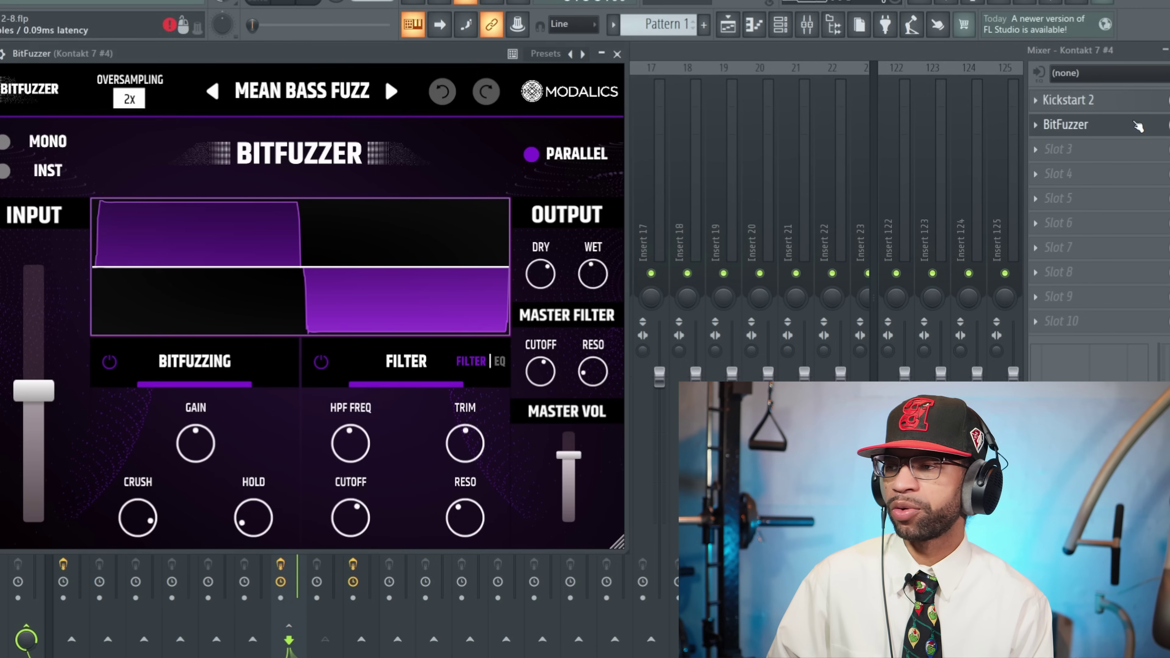
key(space)
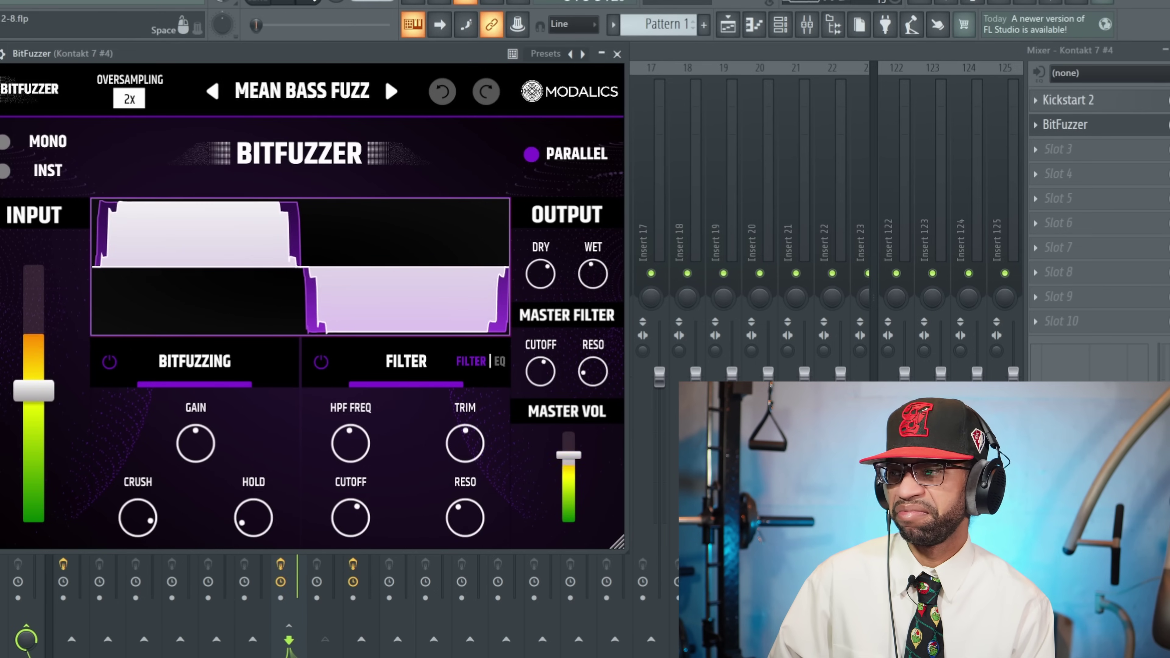
key(space)
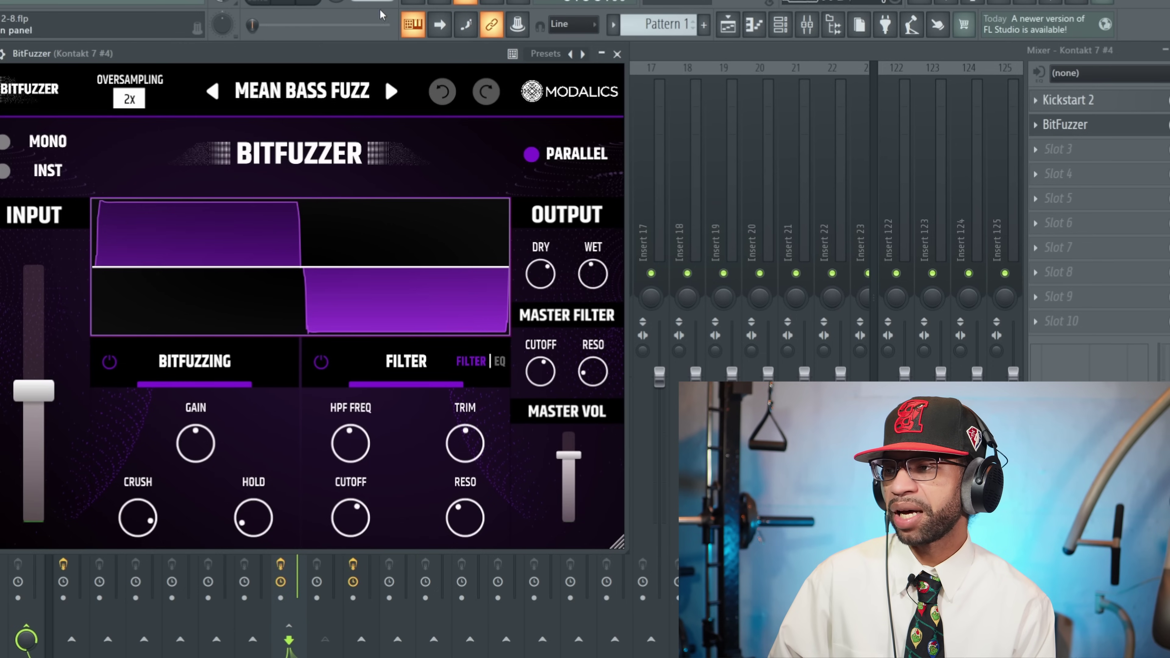
Solo the Kontakt 7 #4 mixer track and reopen its BitFuzzer effect
click(650, 135)
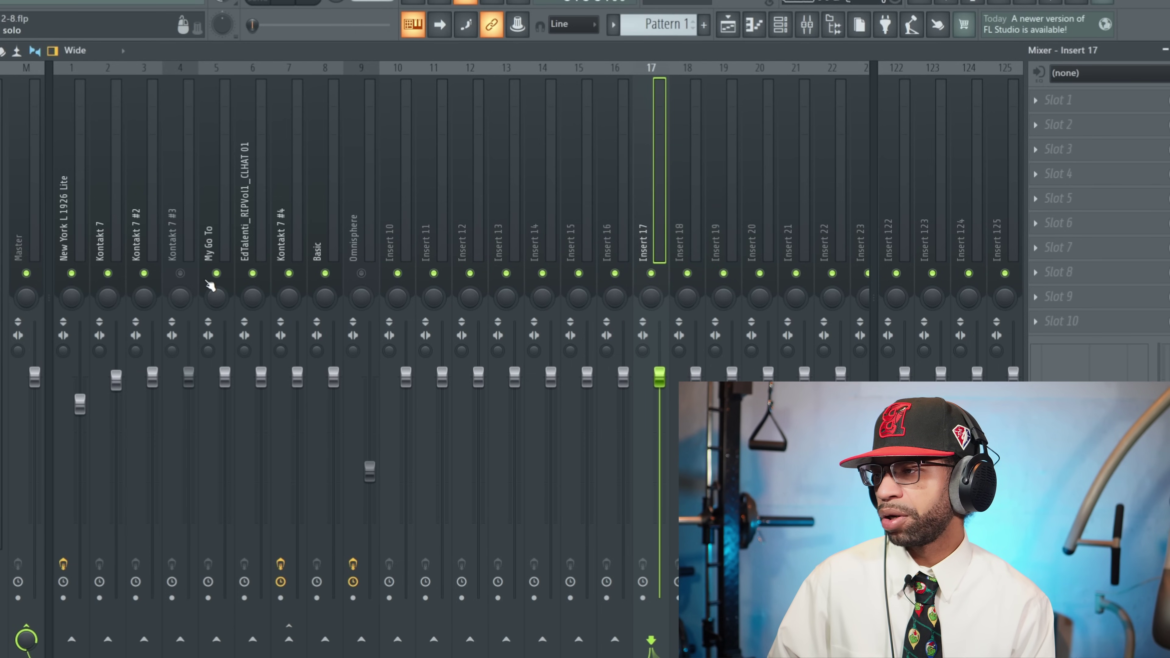
right_click(289, 275)
click(289, 226)
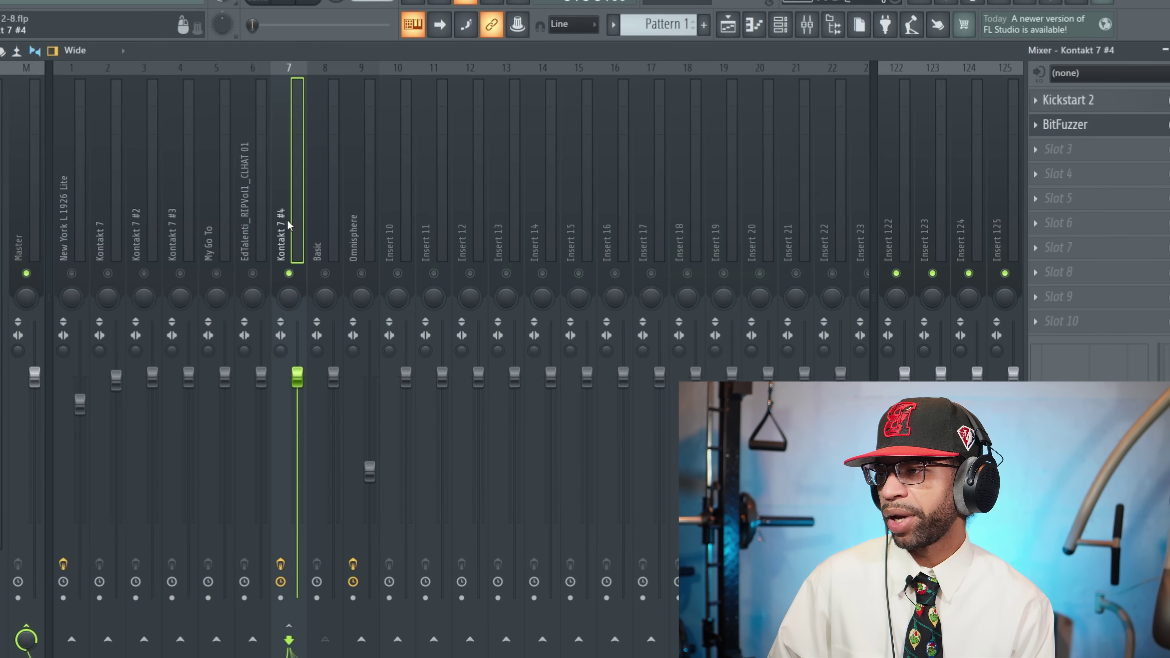
click(1059, 124)
Dismiss the preset list, bypass BitFuzzer and re-enable it
click(304, 92)
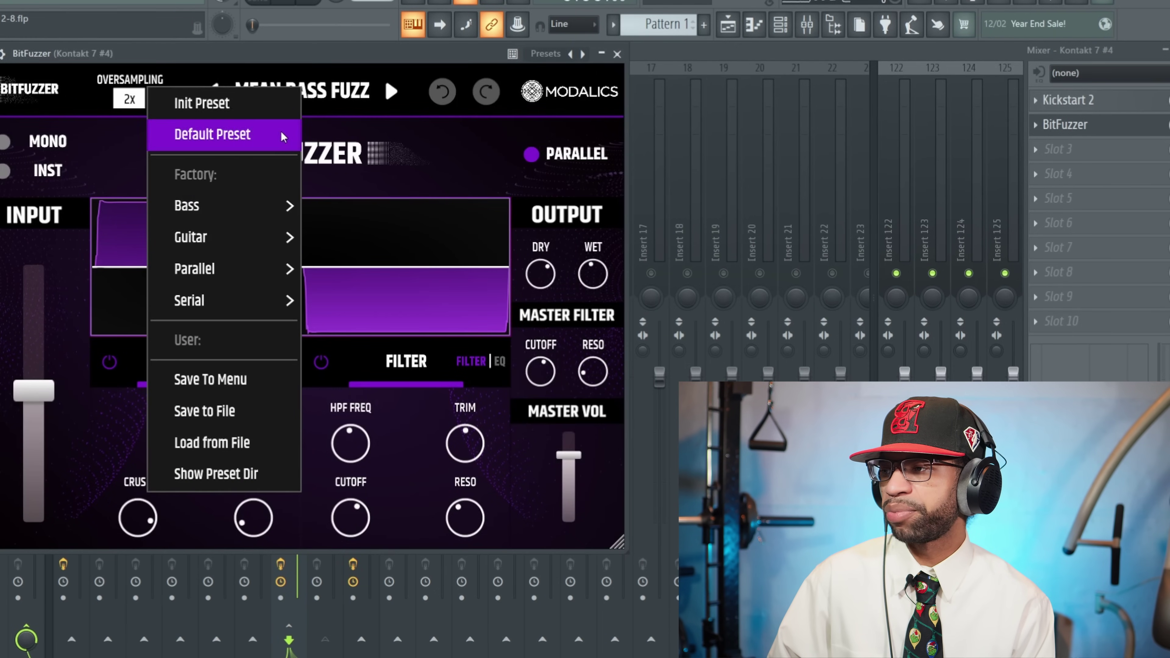
click(346, 140)
click(346, 143)
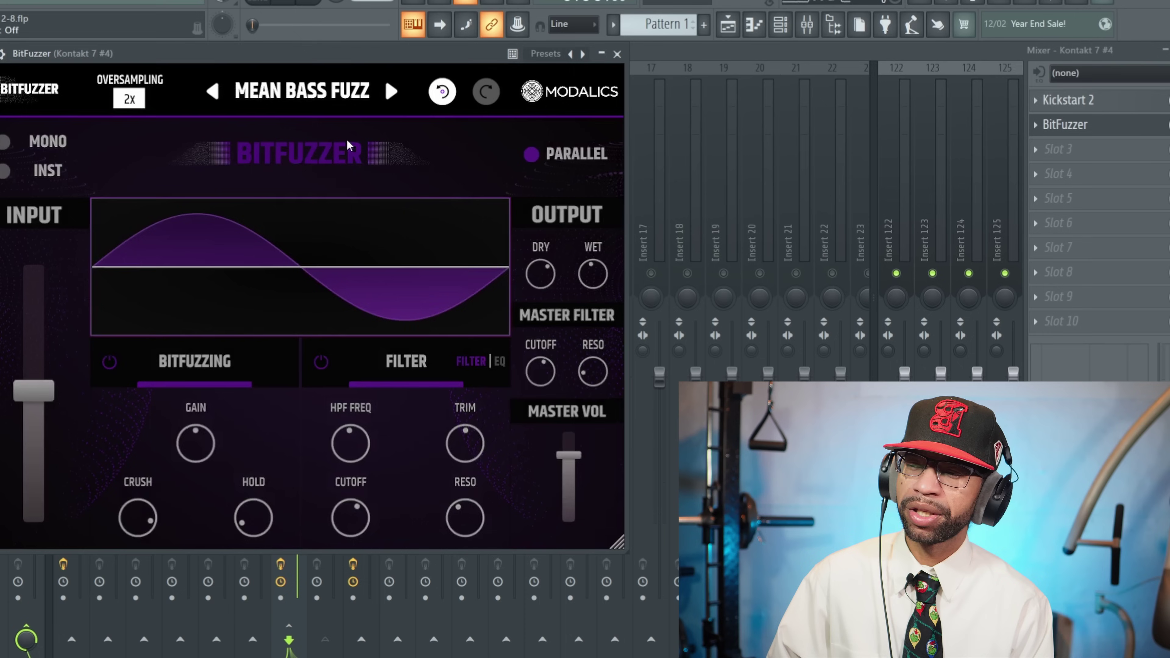
click(330, 155)
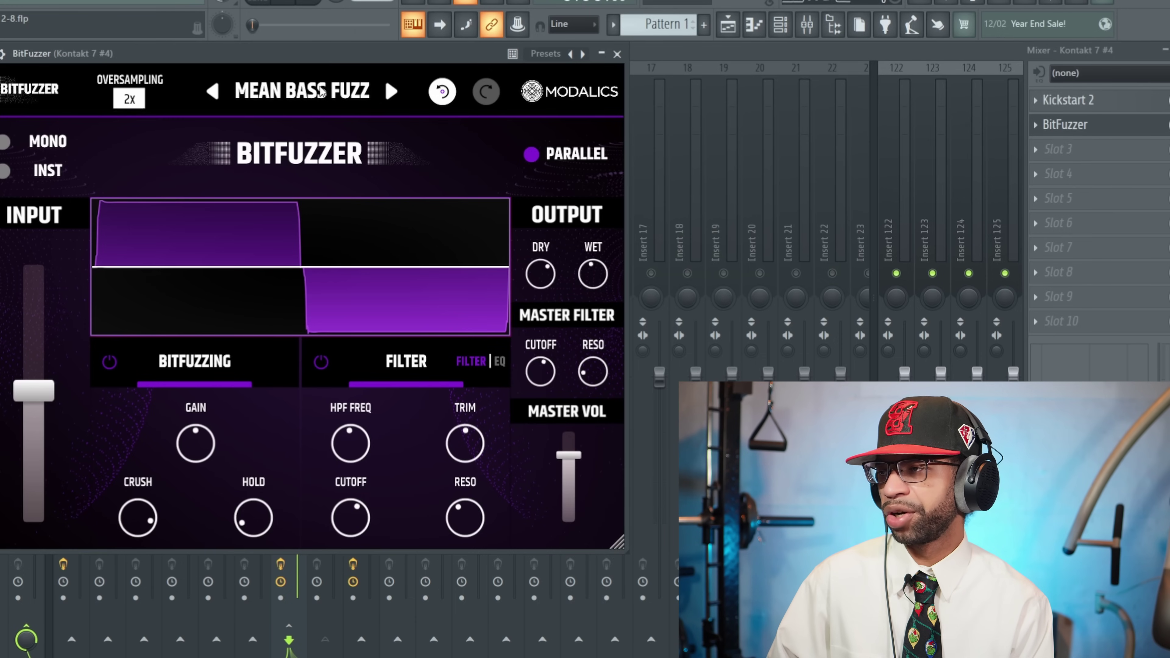
During playback, load the Attitude bass preset in BitFuzzer and raise Crush to 68%
click(288, 93)
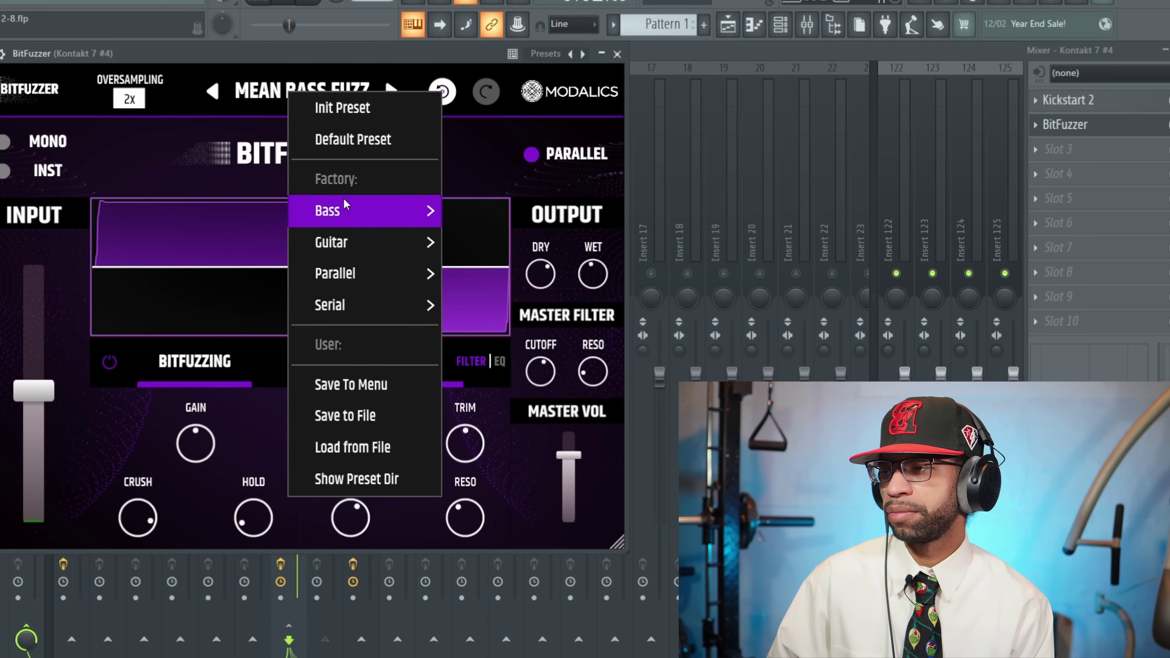
mouse_move(385, 217)
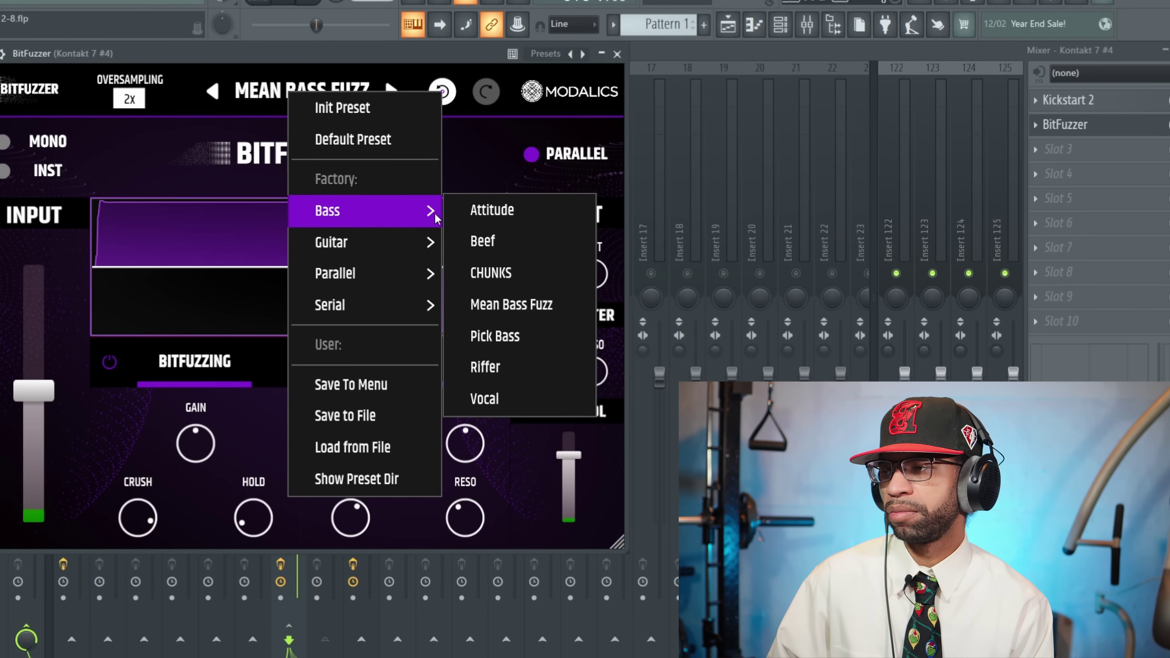
click(476, 211)
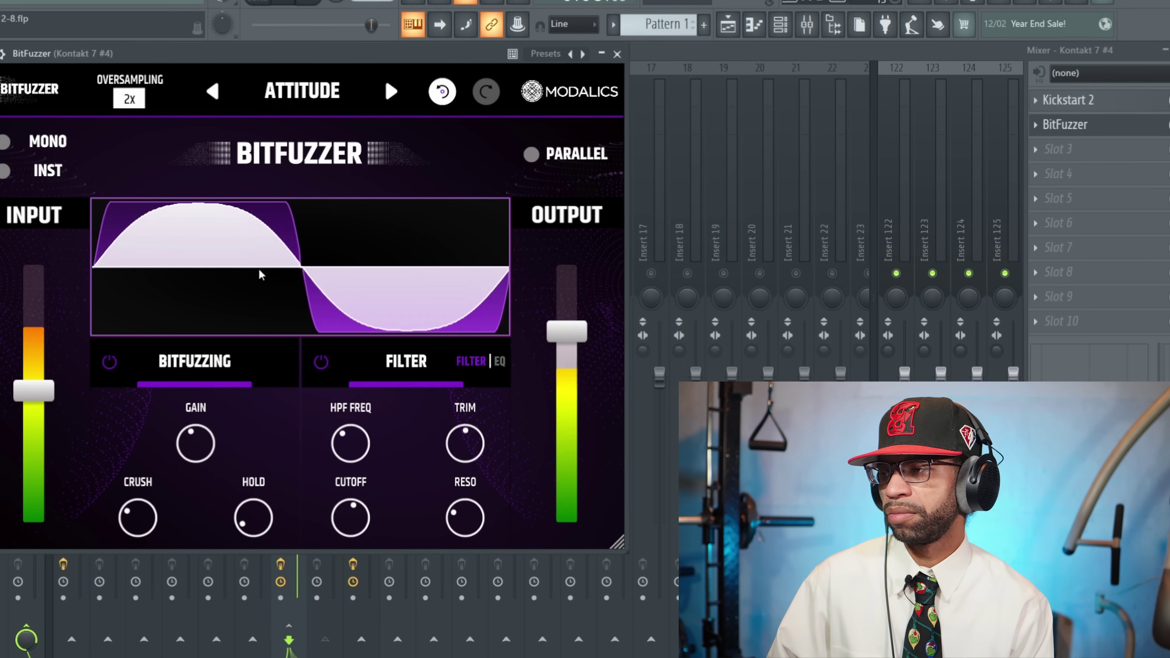
drag(138, 518, 176, 441)
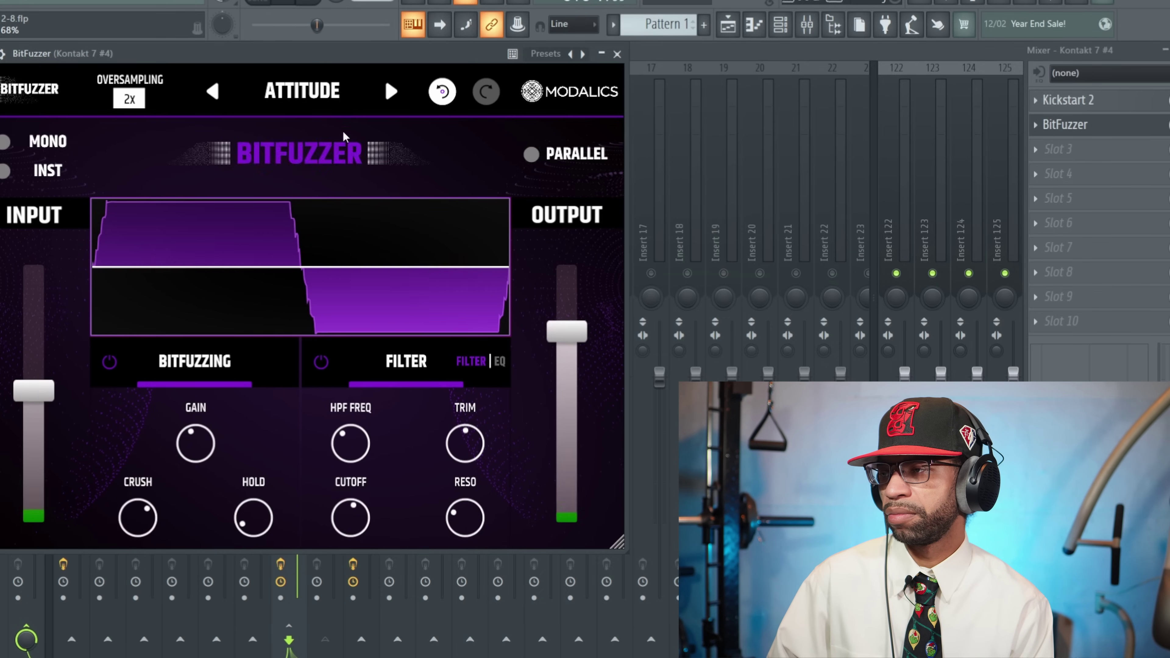
Audition the Beef preset with Crush raised to 100%, and move on to the CHUNKS preset during playback
click(391, 92)
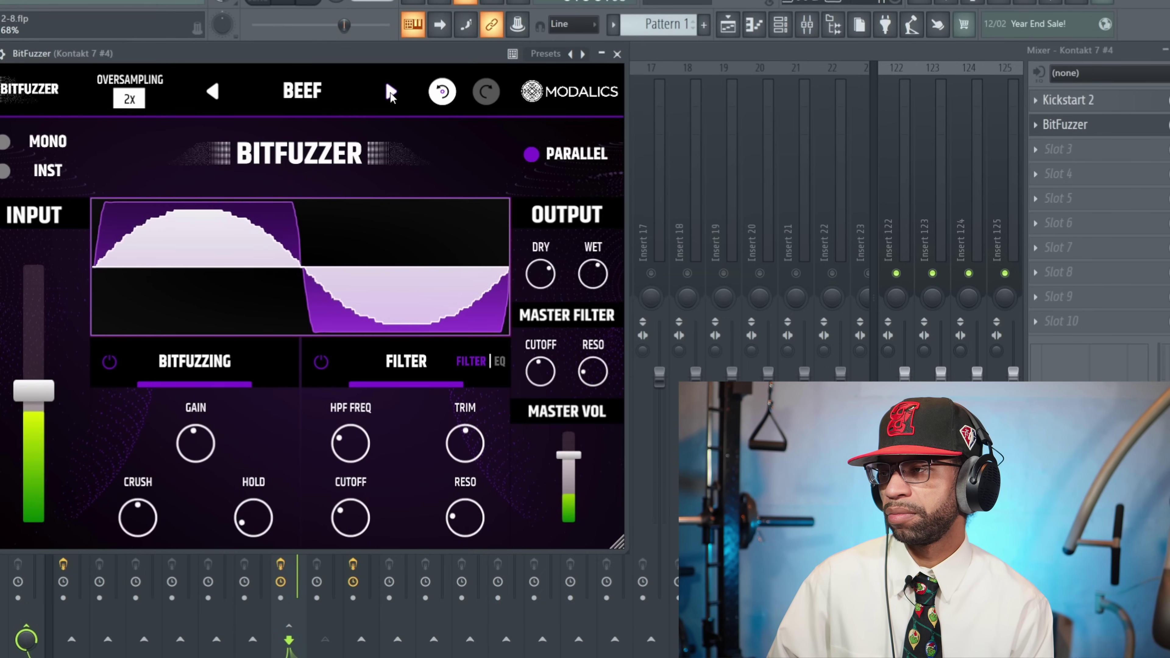
drag(133, 543, 185, 403)
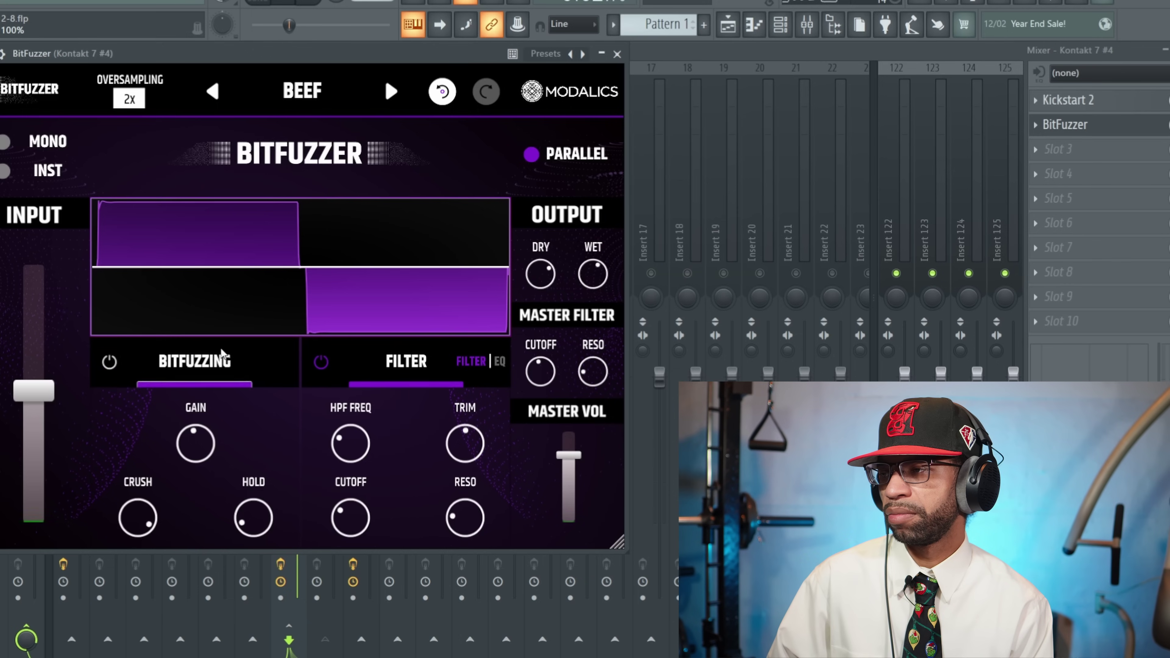
click(391, 92)
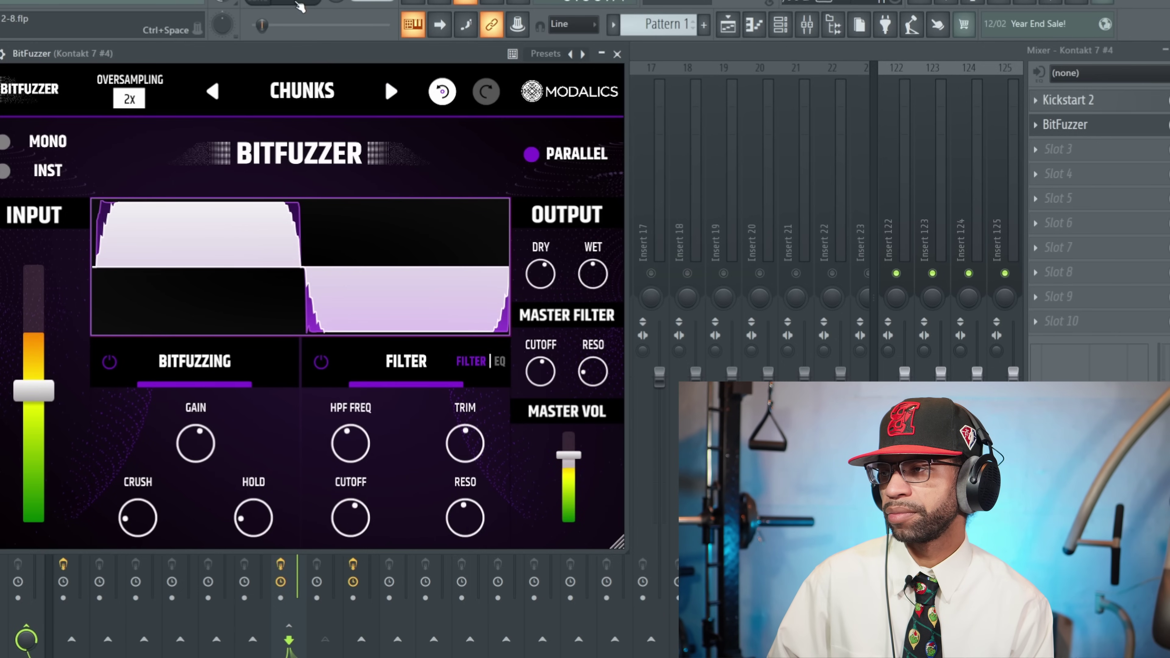
click(312, 2)
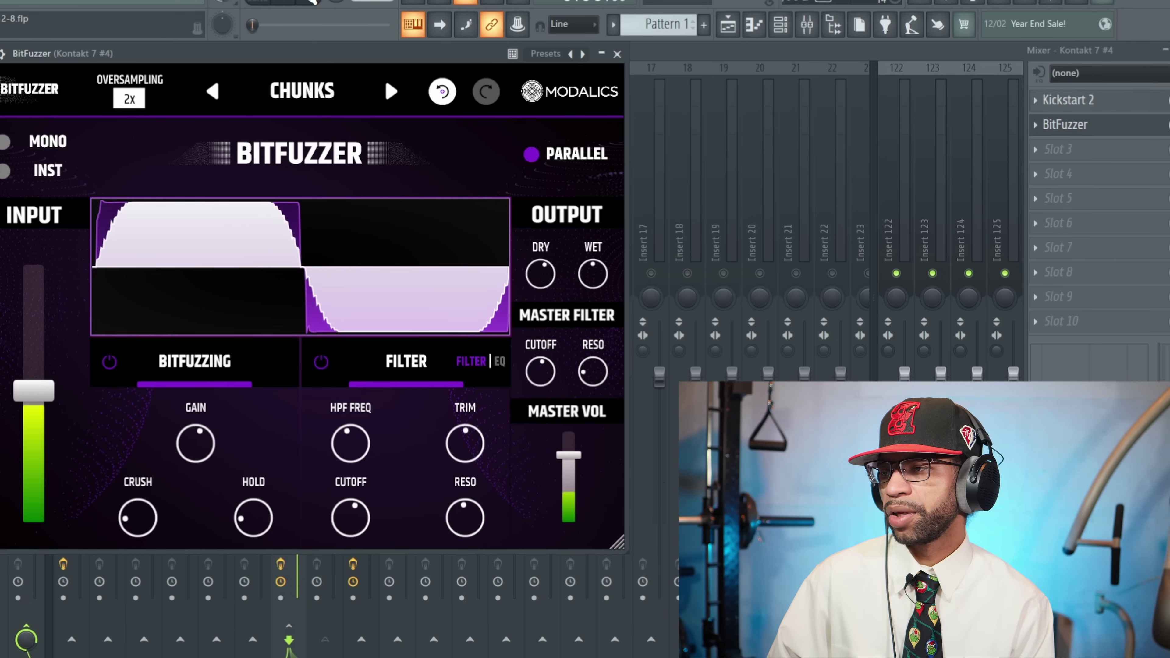
Switch BitFuzzer's filter section to EQ, audition CHUNKS, and load Mean Bass Fuzz and play the pattern with it
click(502, 361)
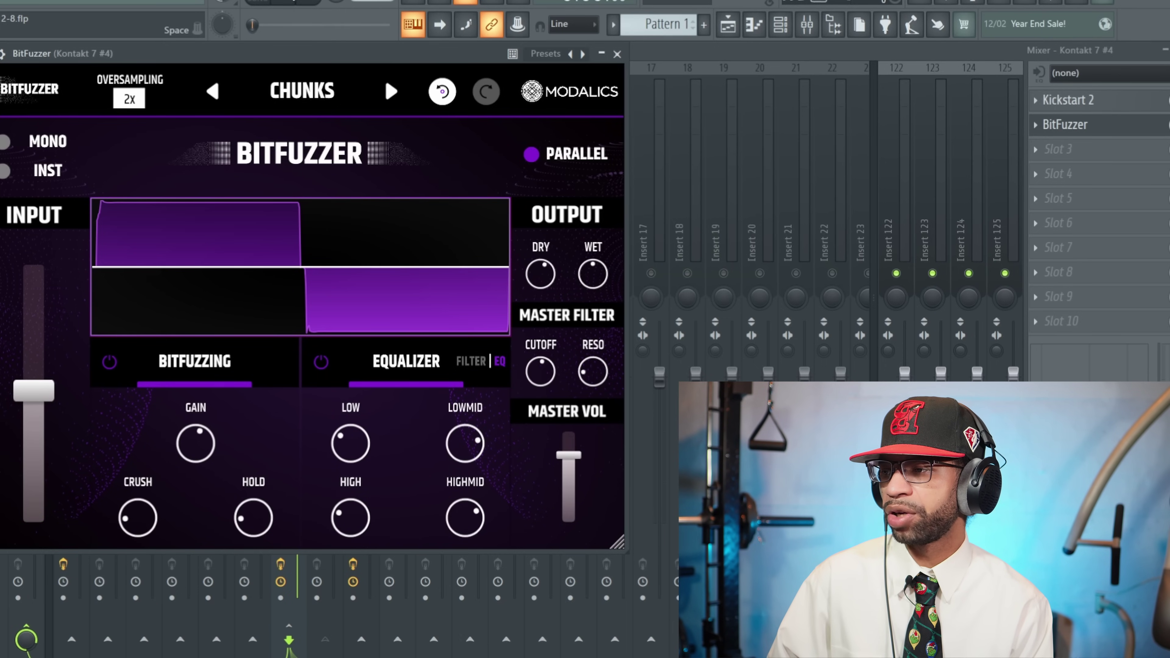
key(space)
mouse_move(351, 423)
mouse_down()
mouse_move(386, 328)
mouse_move(381, 488)
mouse_move(374, 426)
mouse_up()
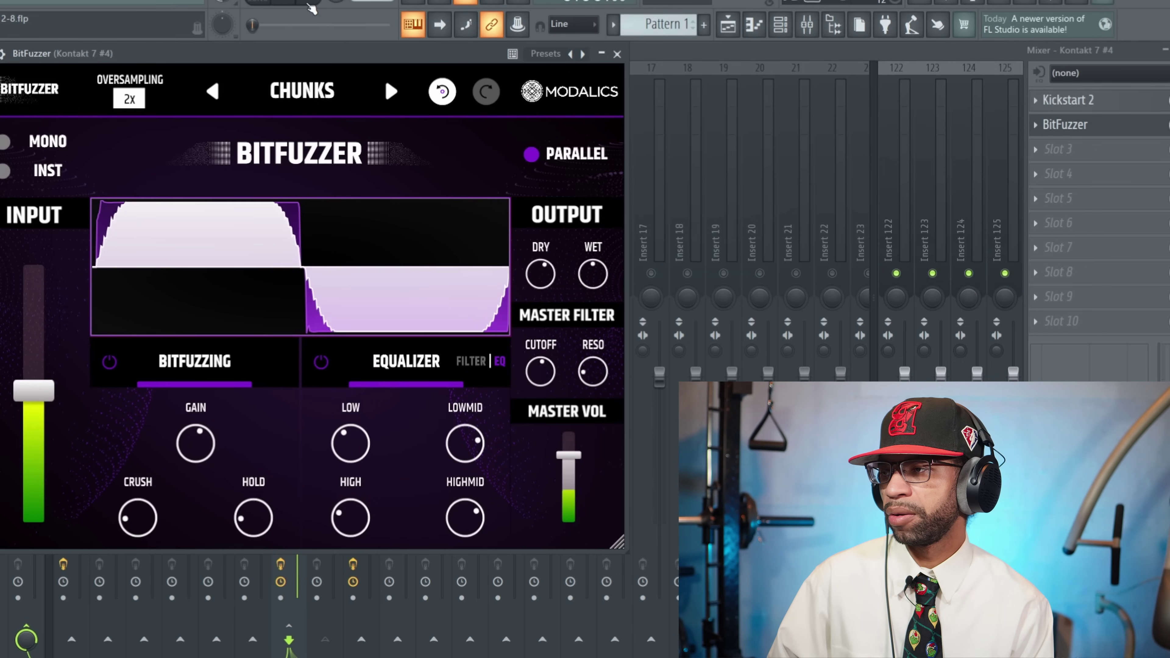
click(391, 91)
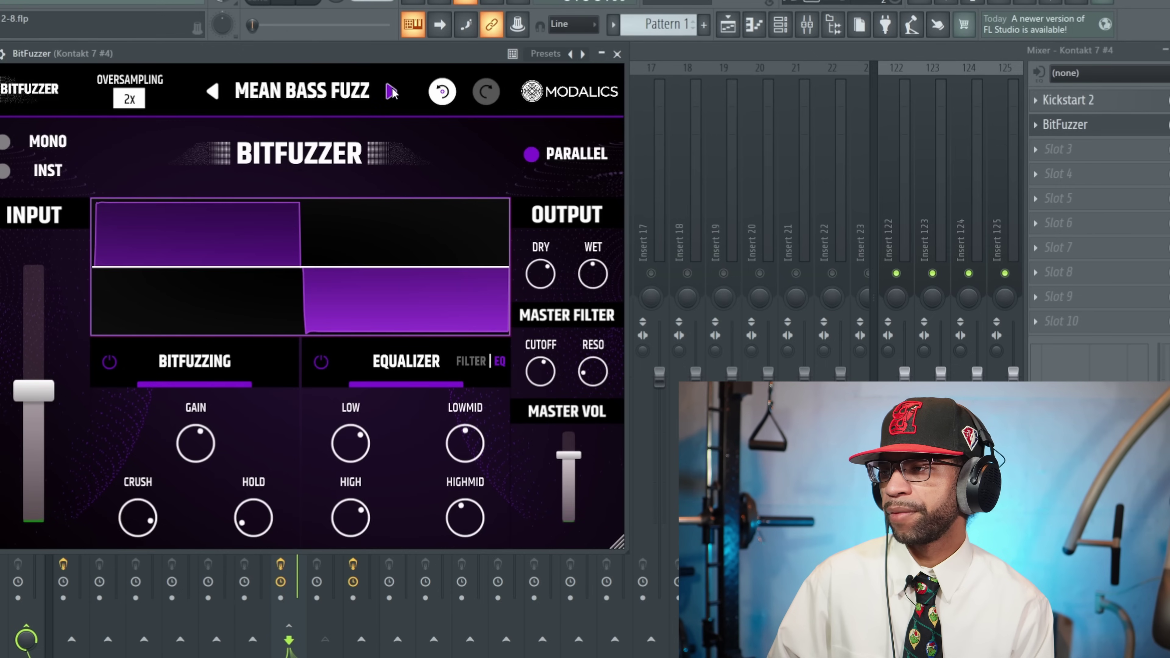
click(311, 3)
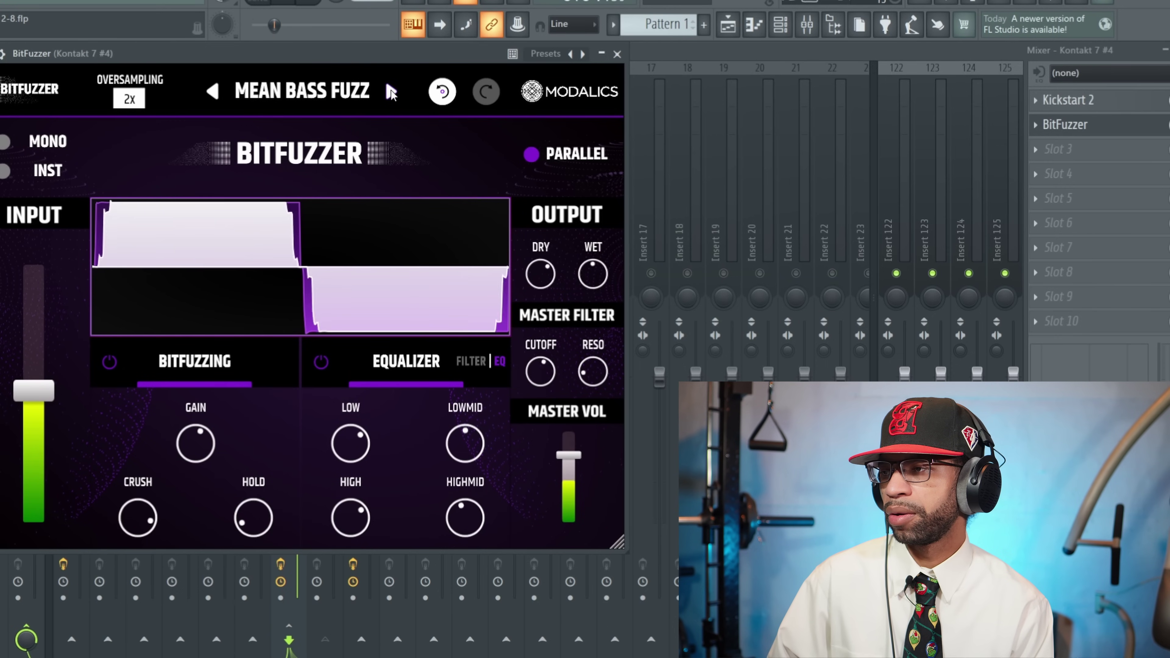
Audition BitFuzzer's Pick Bass and Riffer presets during playback, and stop the pattern
click(391, 91)
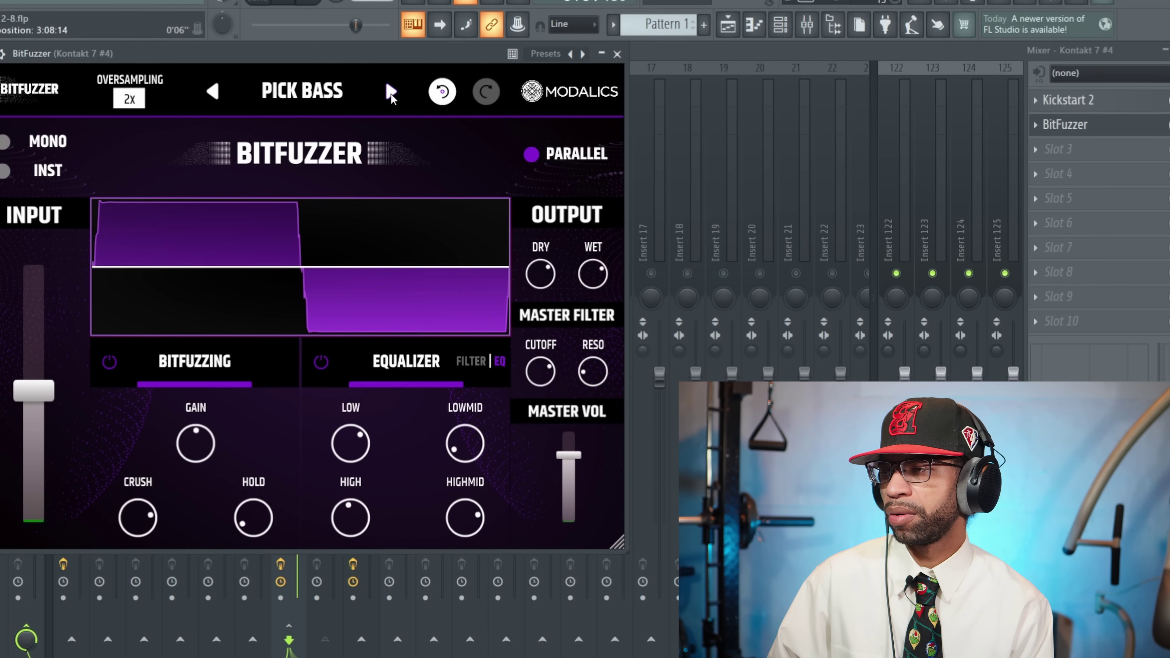
click(390, 92)
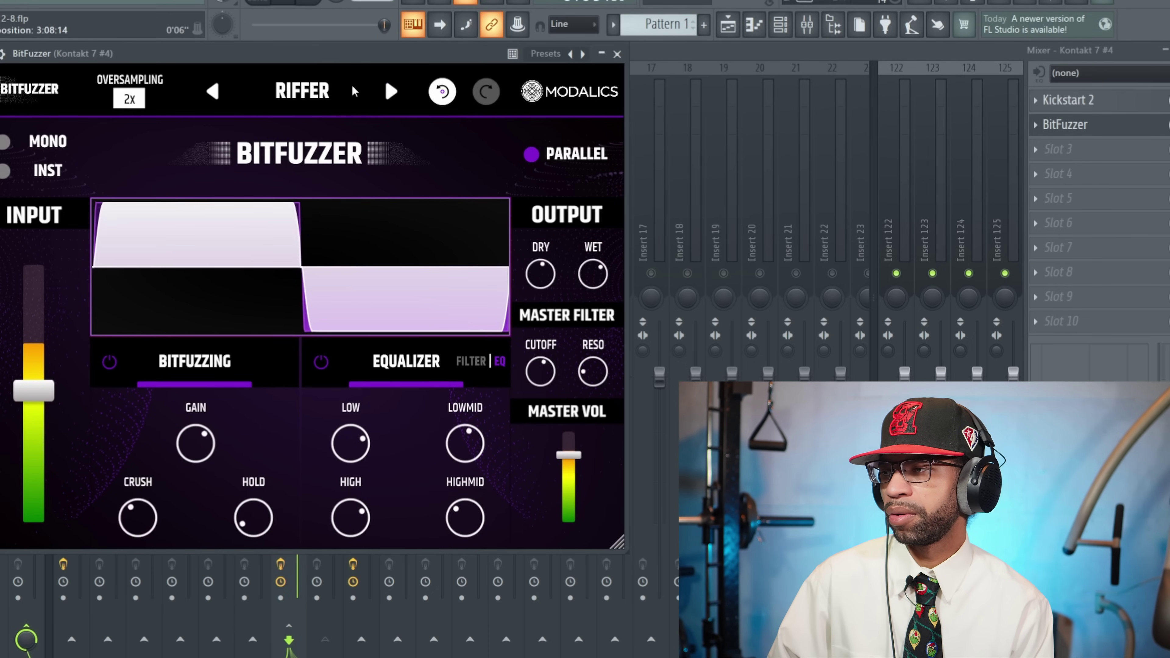
click(315, 2)
click(314, 2)
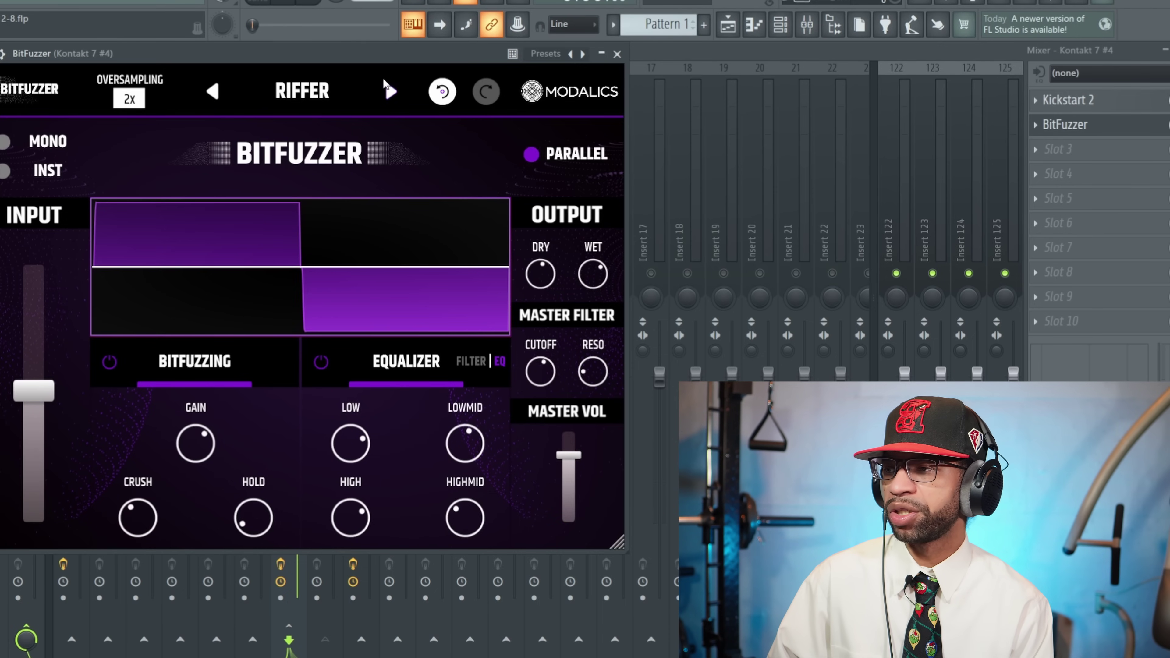
Load the Vocal preset in BitFuzzer and audition it with the pattern, starting and stopping playback
click(386, 86)
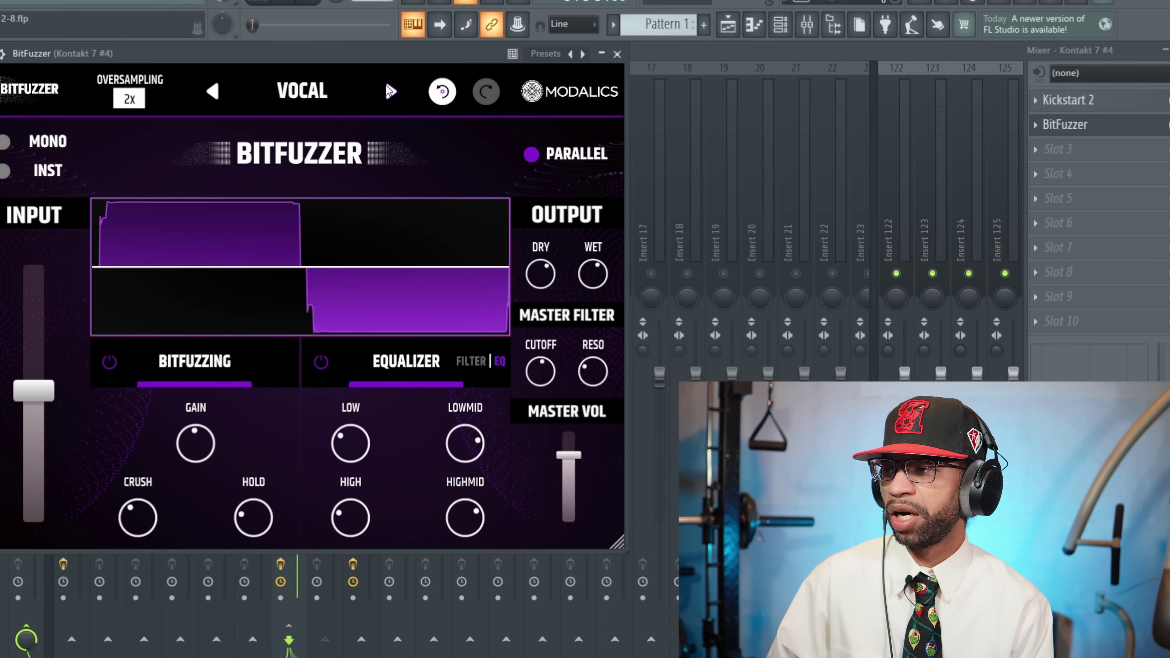
click(307, 3)
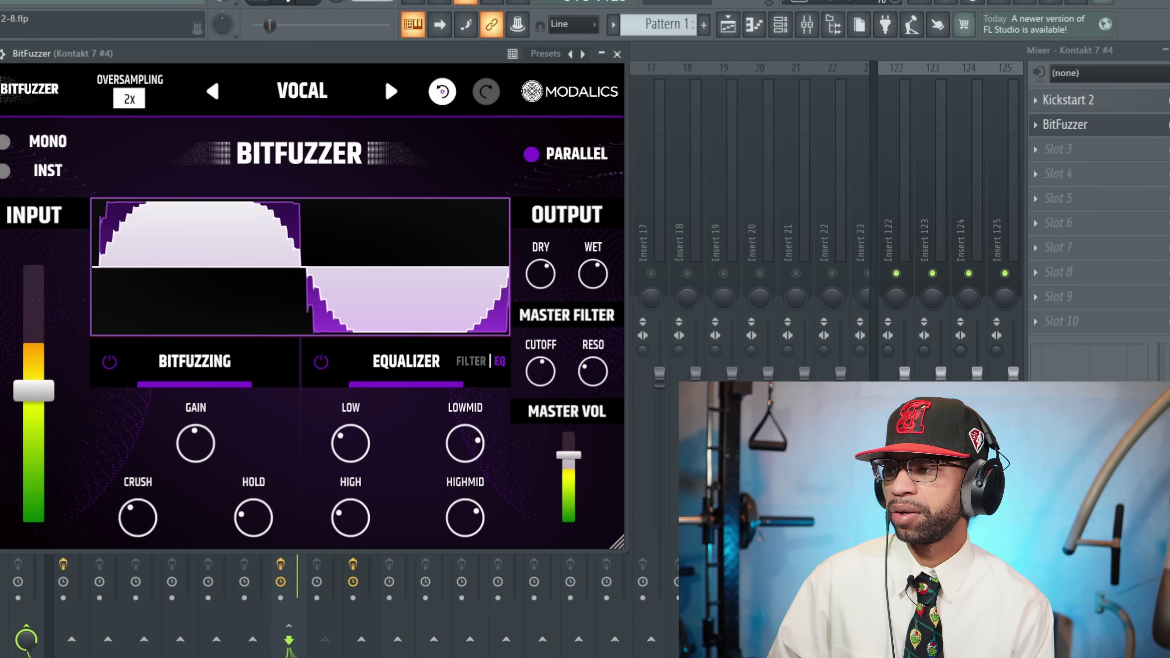
click(307, 4)
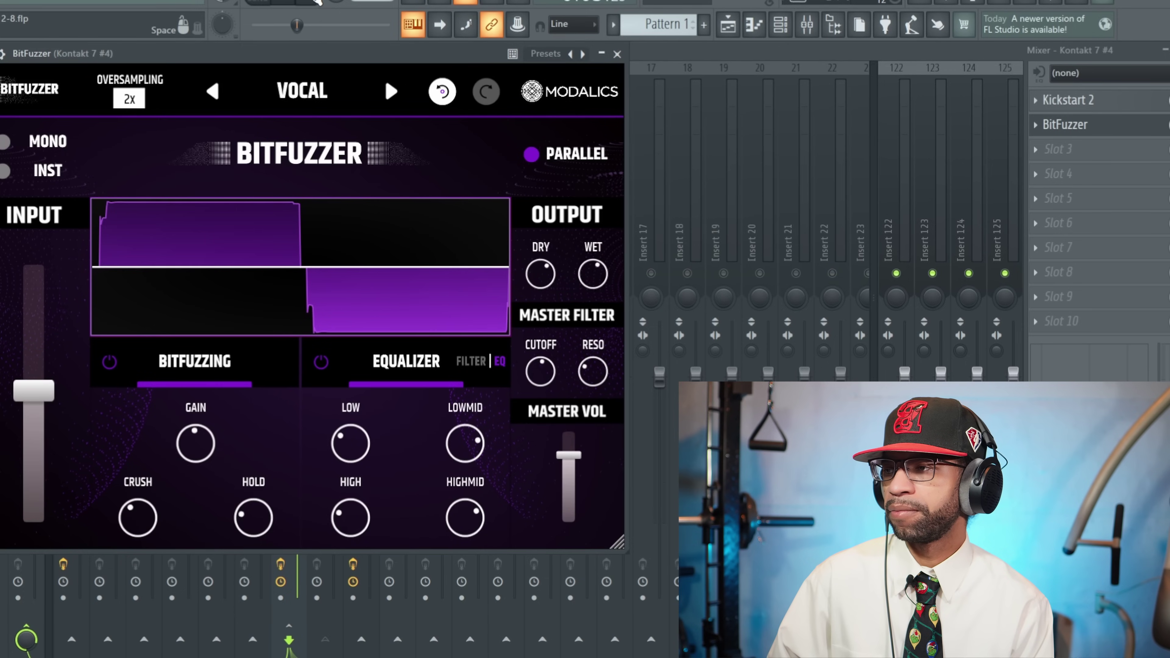
click(320, 2)
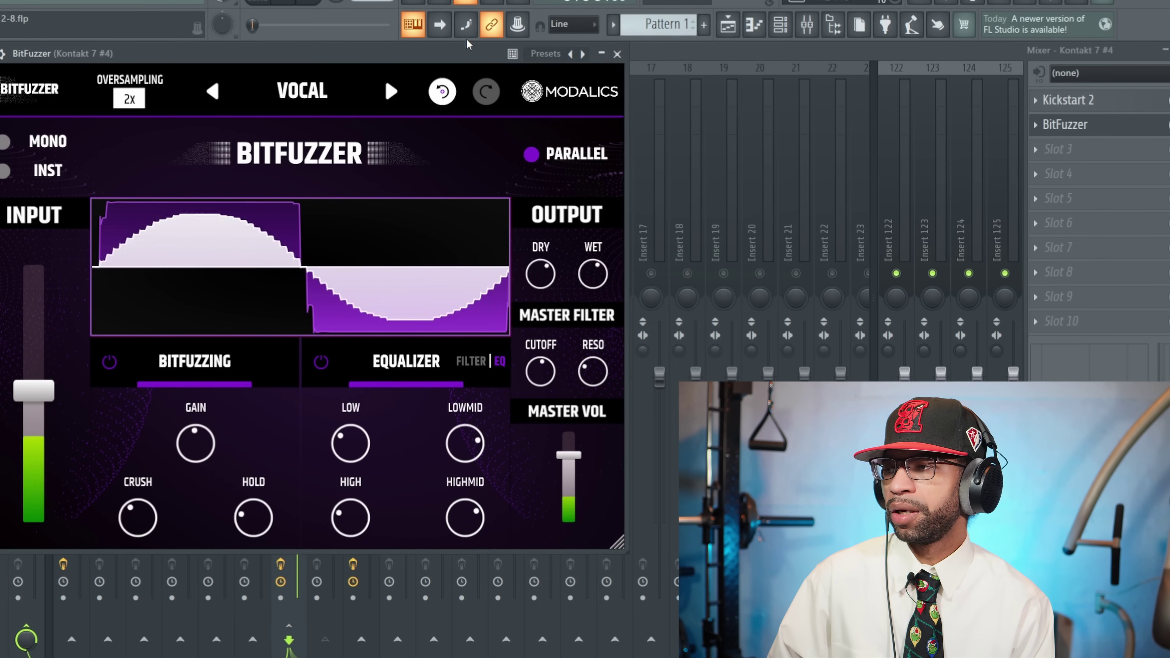
Close BitFuzzer, solo the Omnisphere mixer track and play it back
click(617, 54)
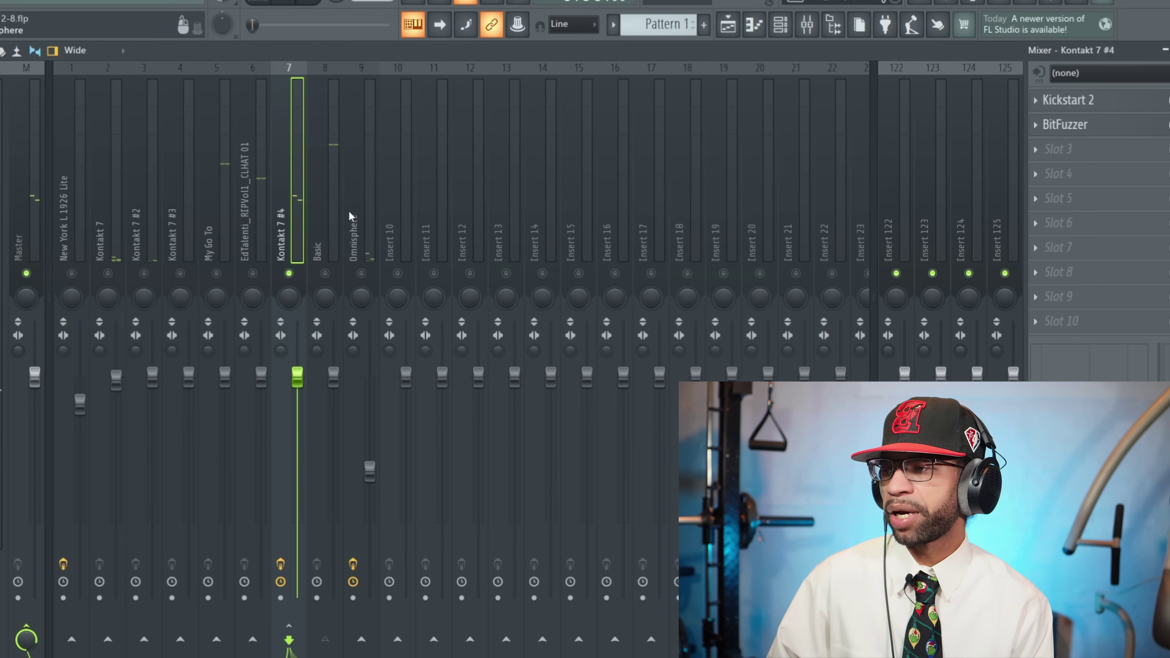
right_click(368, 247)
click(367, 269)
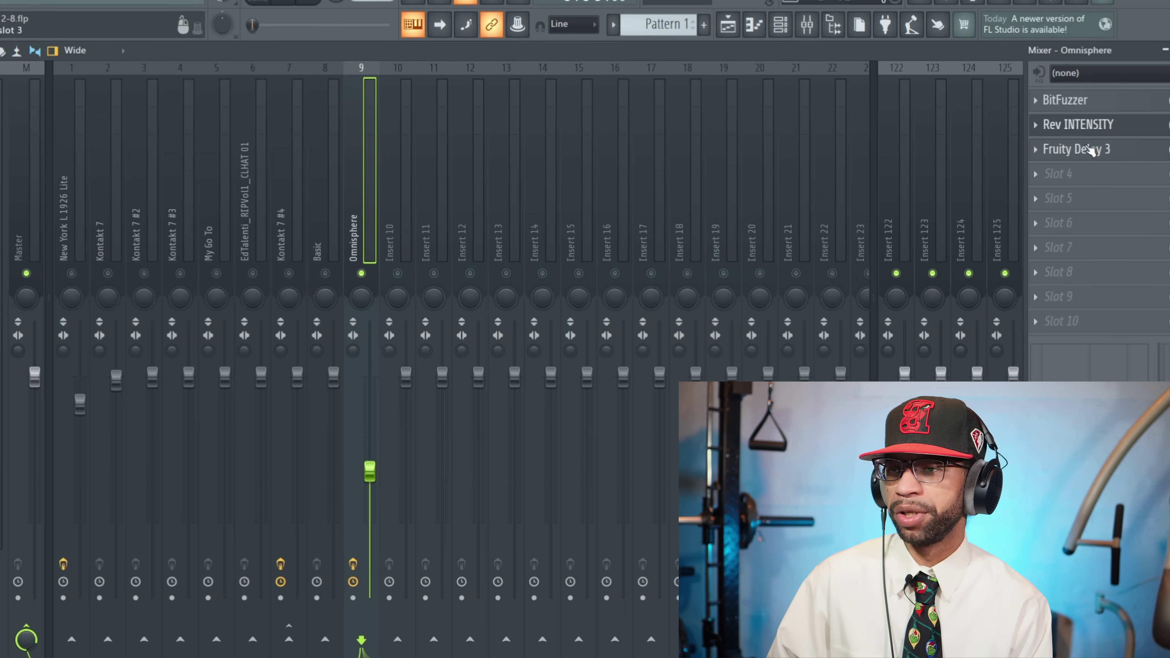
click(289, 2)
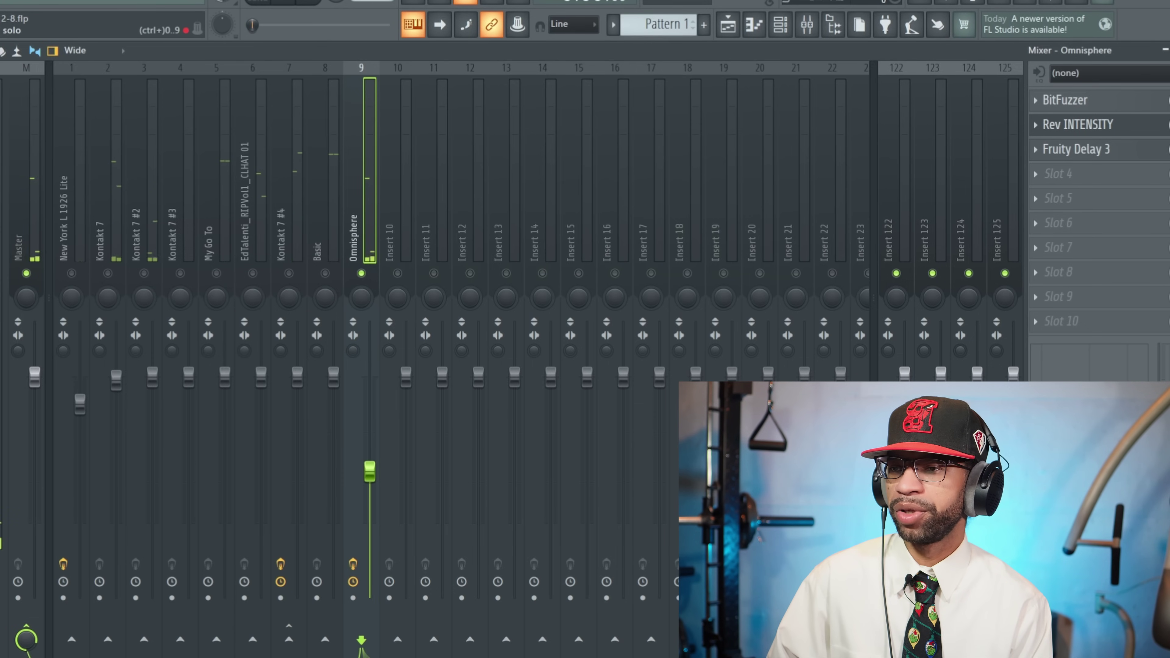
Open BitFuzzer on the Omnisphere track, move its window clear, audition the Disintigrate preset and stop playback
click(1079, 105)
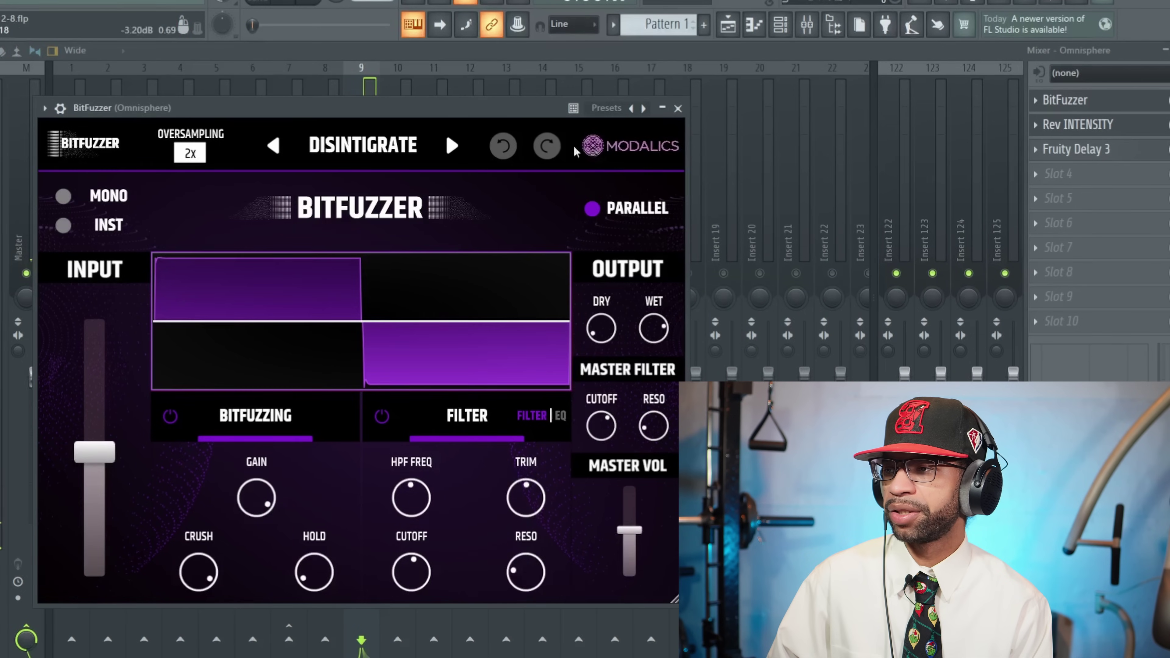
drag(517, 116, 422, 46)
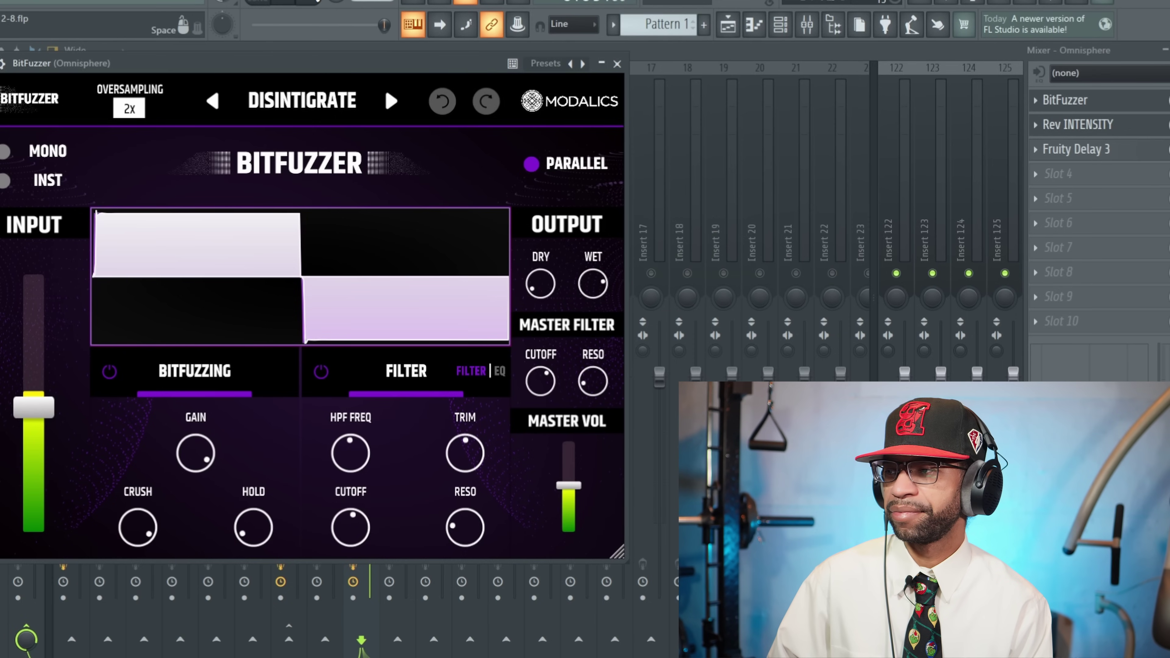
key(space)
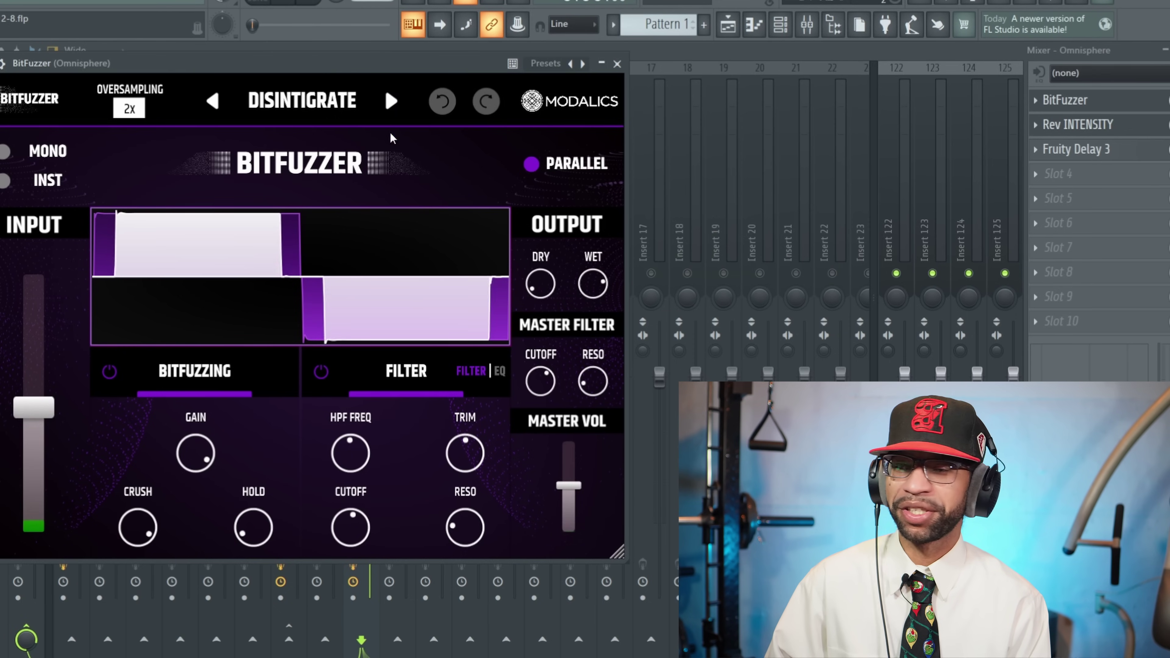
Load the Guitar preset Computer Says No in BitFuzzer, start playback and lower Crush slightly
click(309, 102)
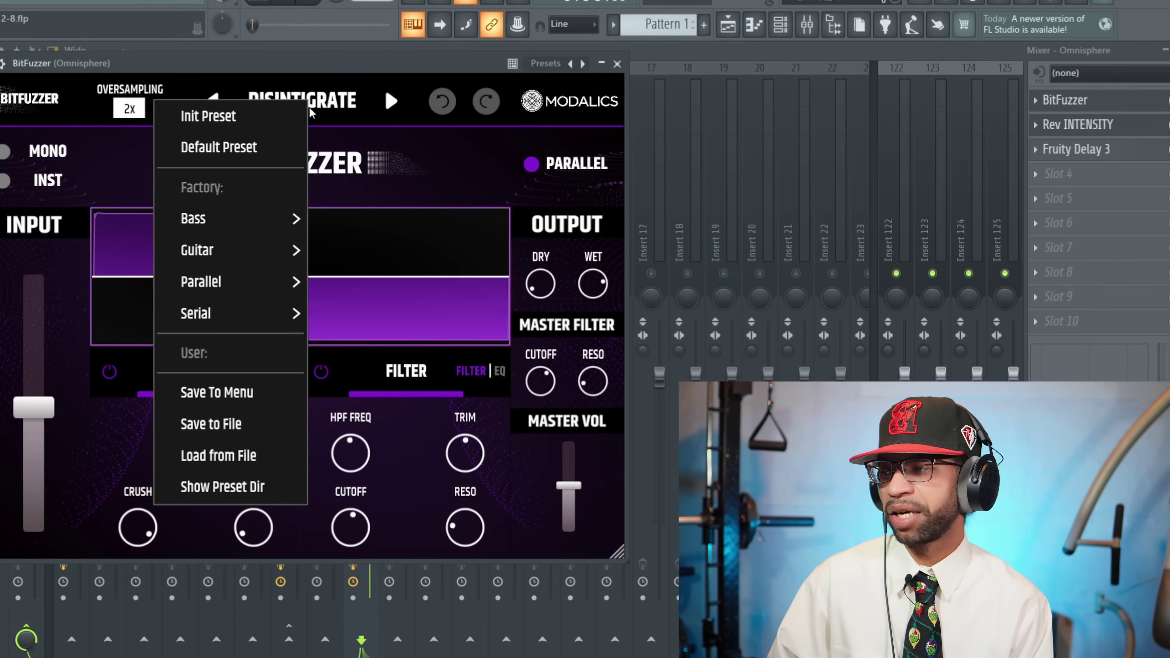
mouse_move(276, 251)
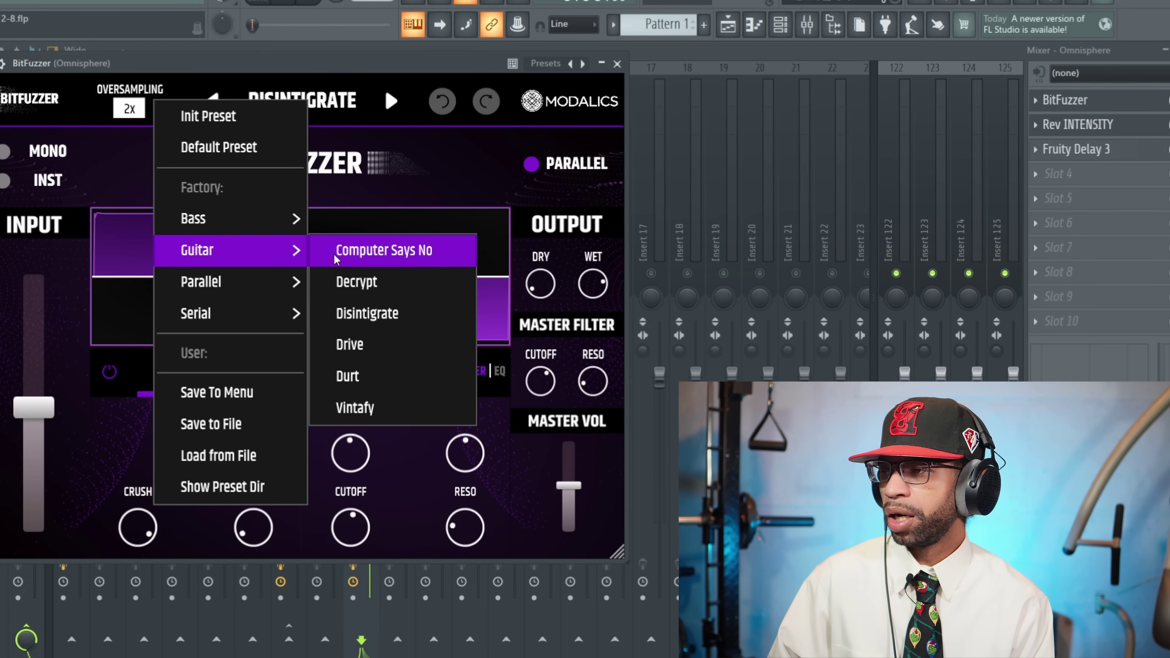
click(359, 254)
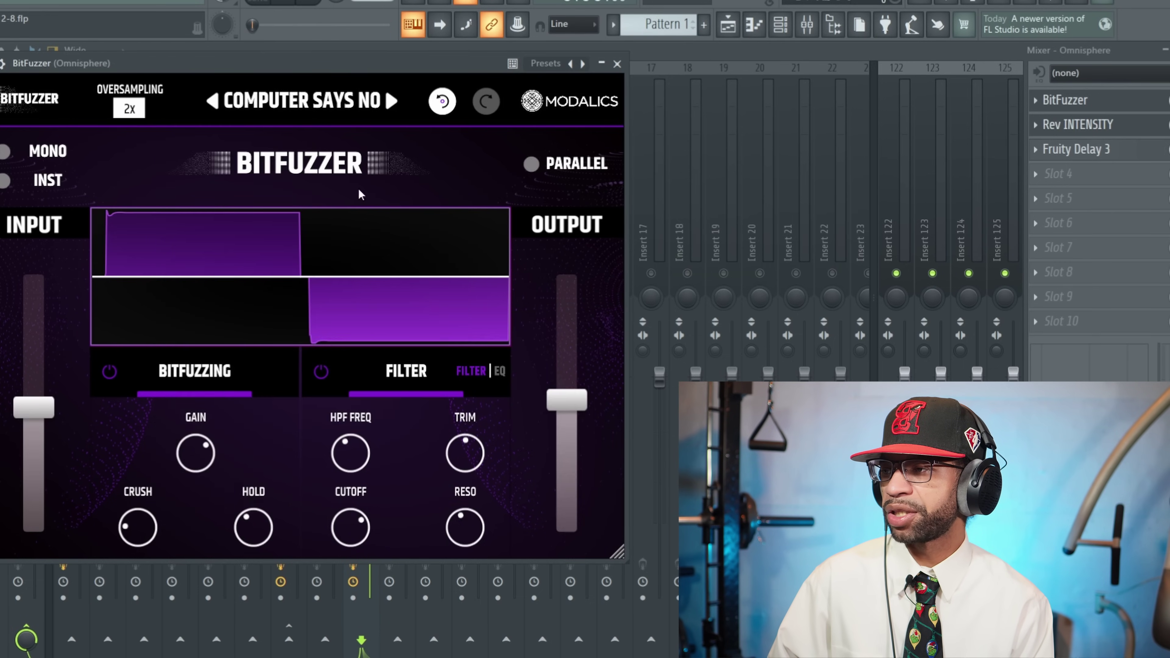
click(294, 11)
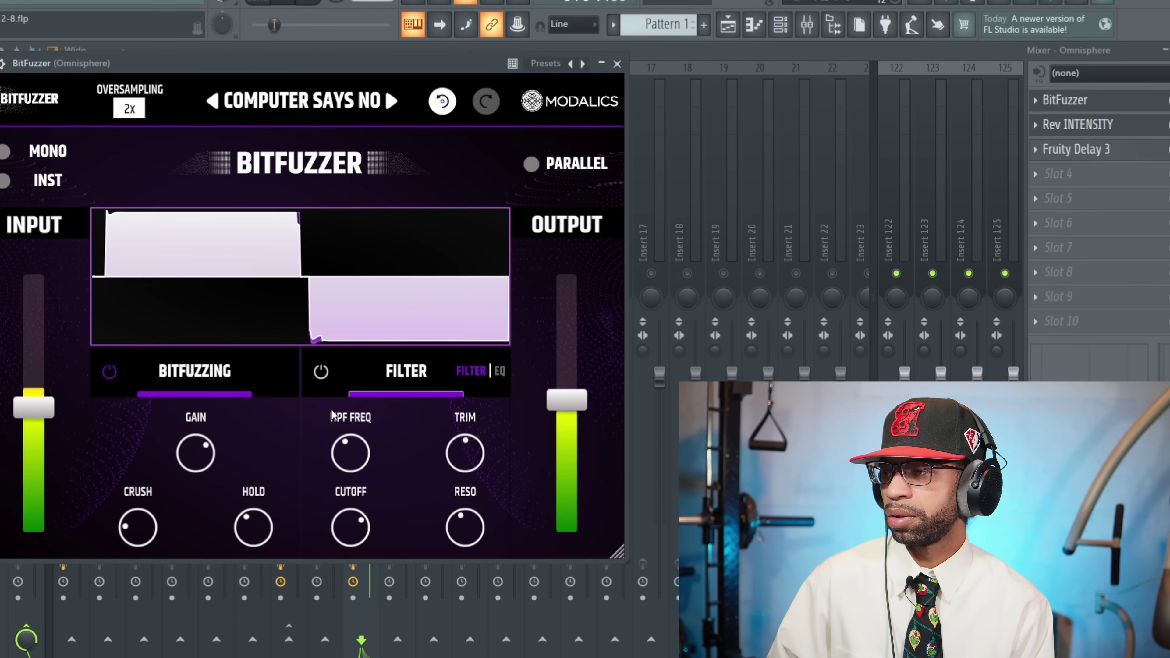
drag(144, 527, 144, 536)
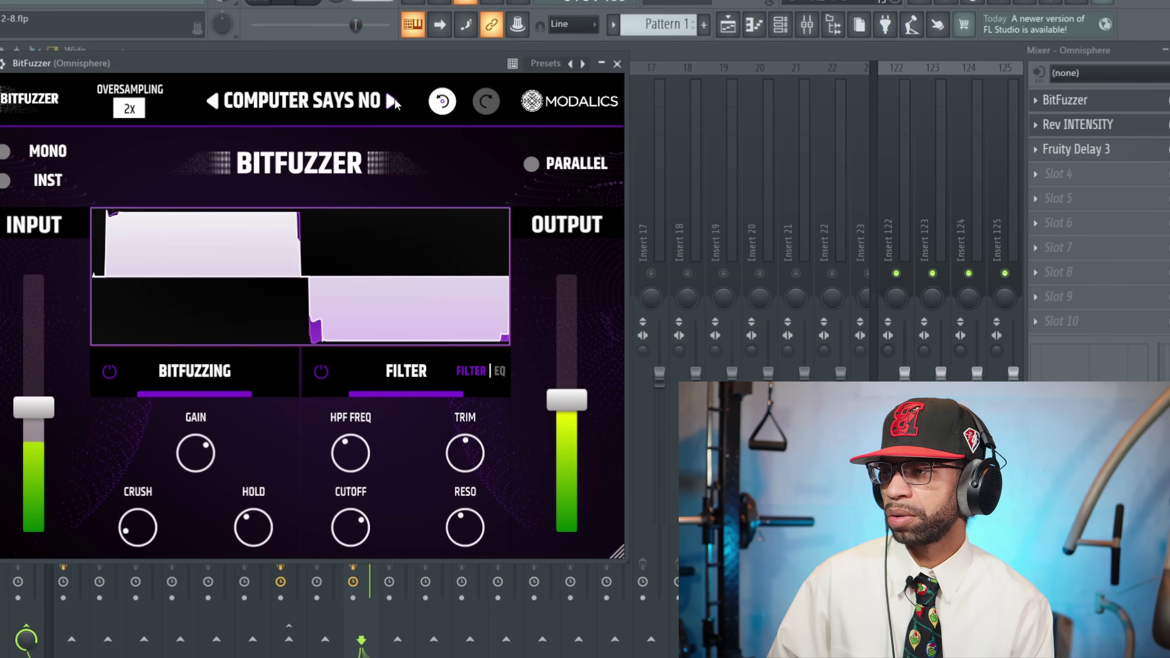
Audition the Decrypt and Disintigrate presets during playback and move on to the Drive preset
click(395, 98)
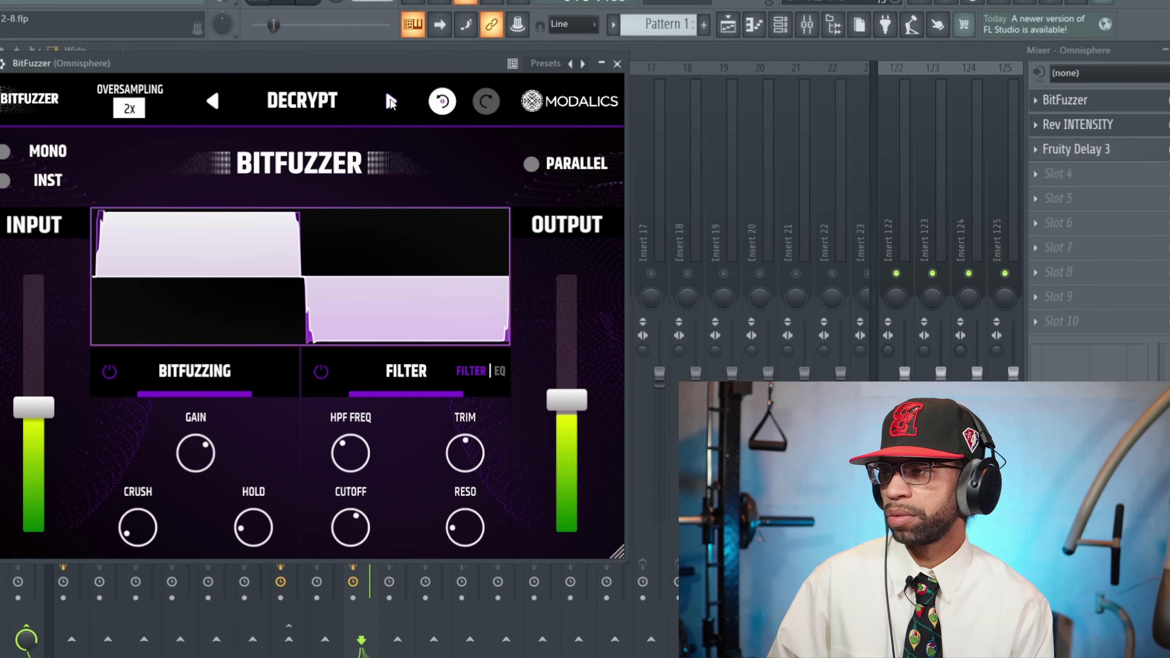
click(391, 101)
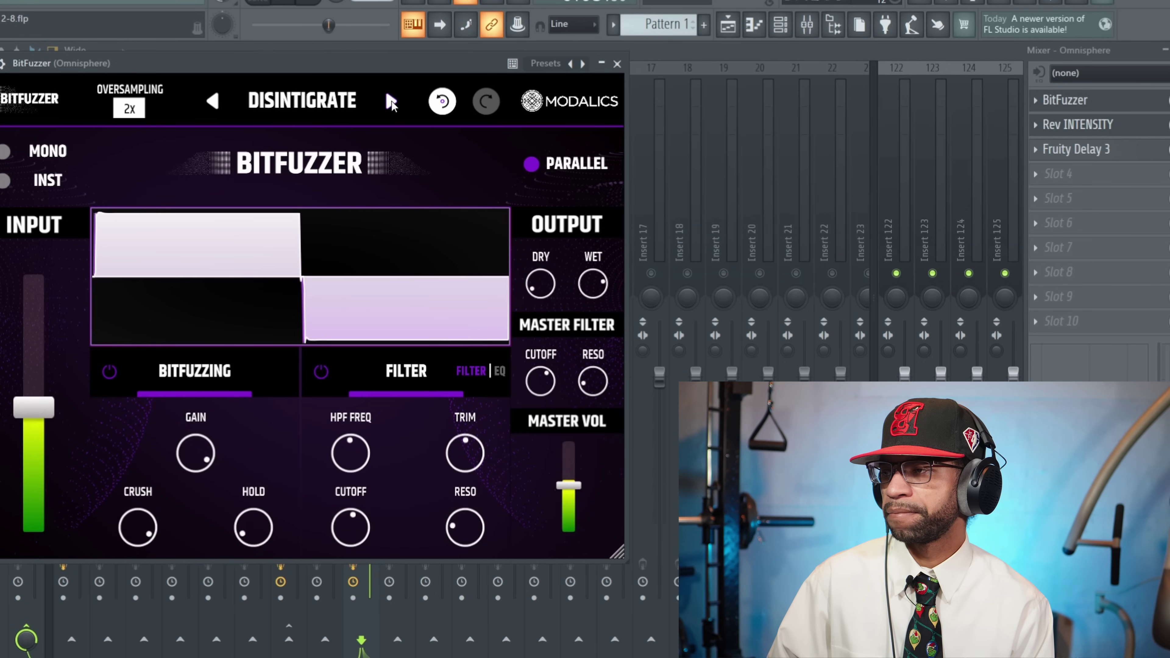
click(392, 102)
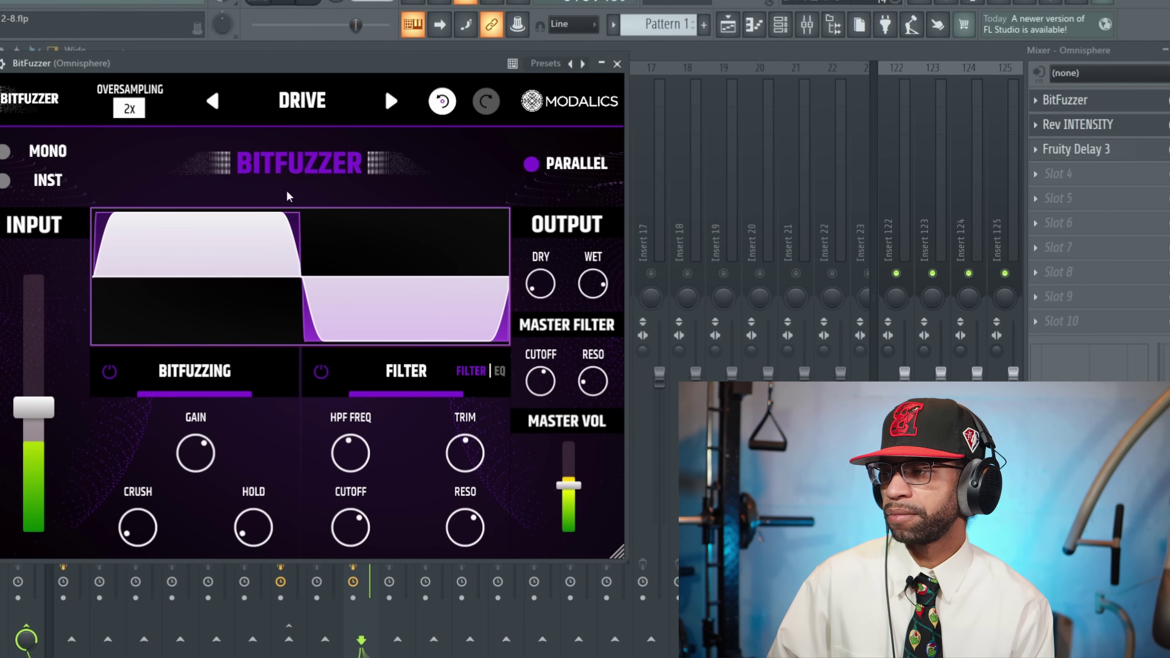
With the Drive preset playing, raise Crush to 91% and sweep Hold up and partway back down
drag(154, 506, 181, 401)
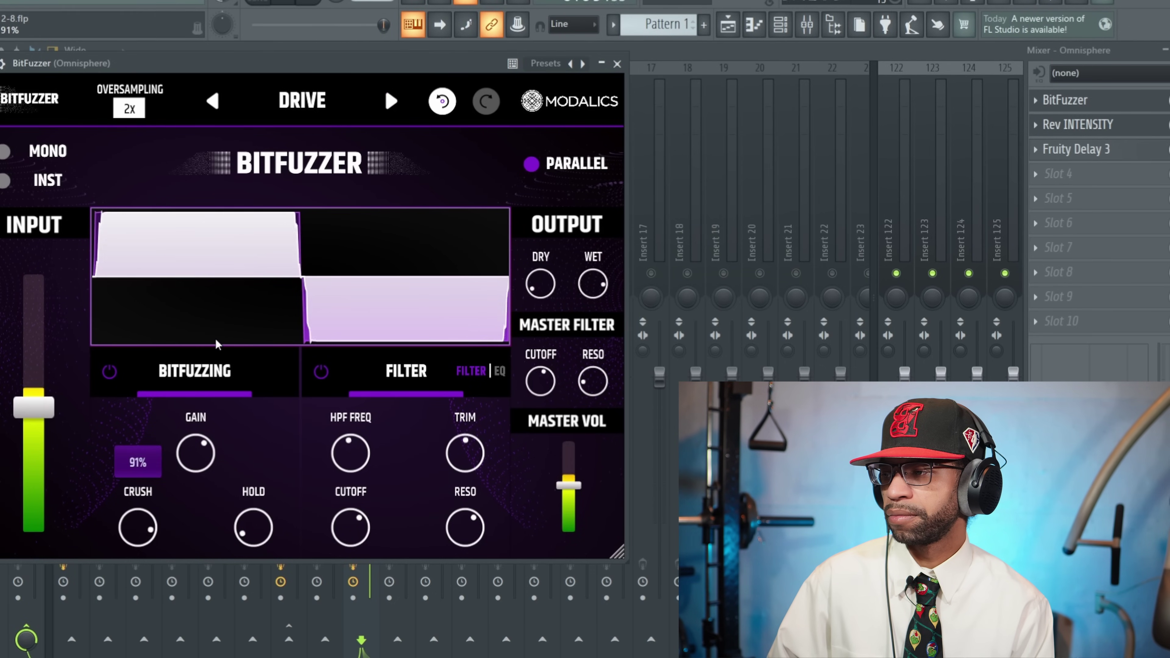
drag(244, 524, 305, 379)
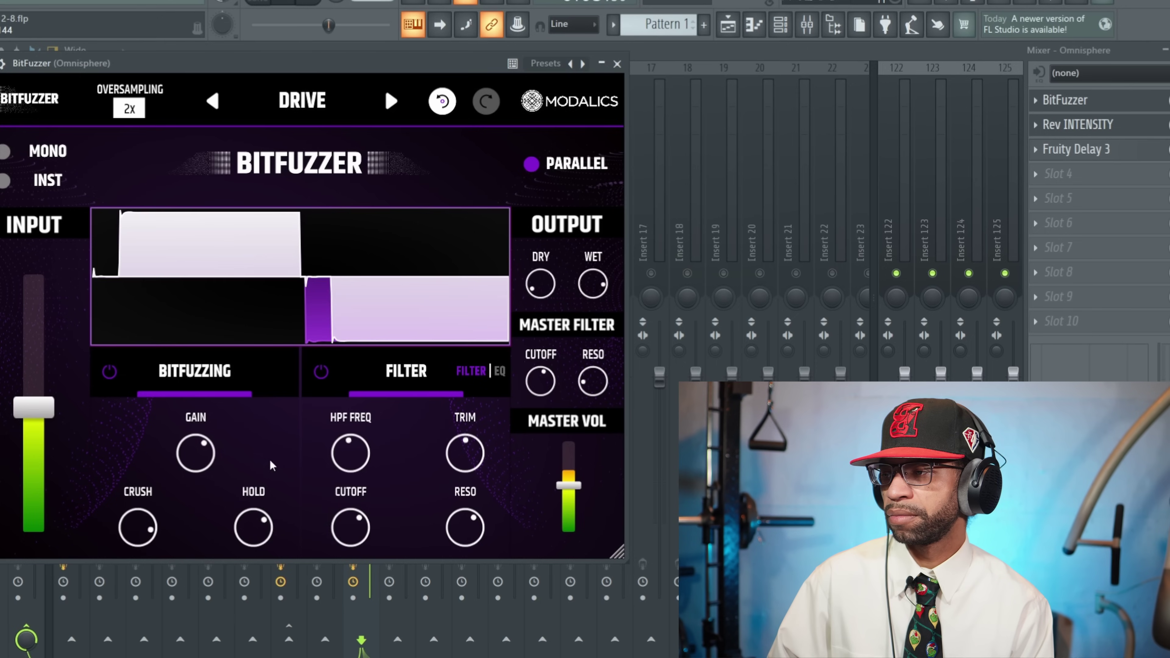
drag(264, 529, 253, 543)
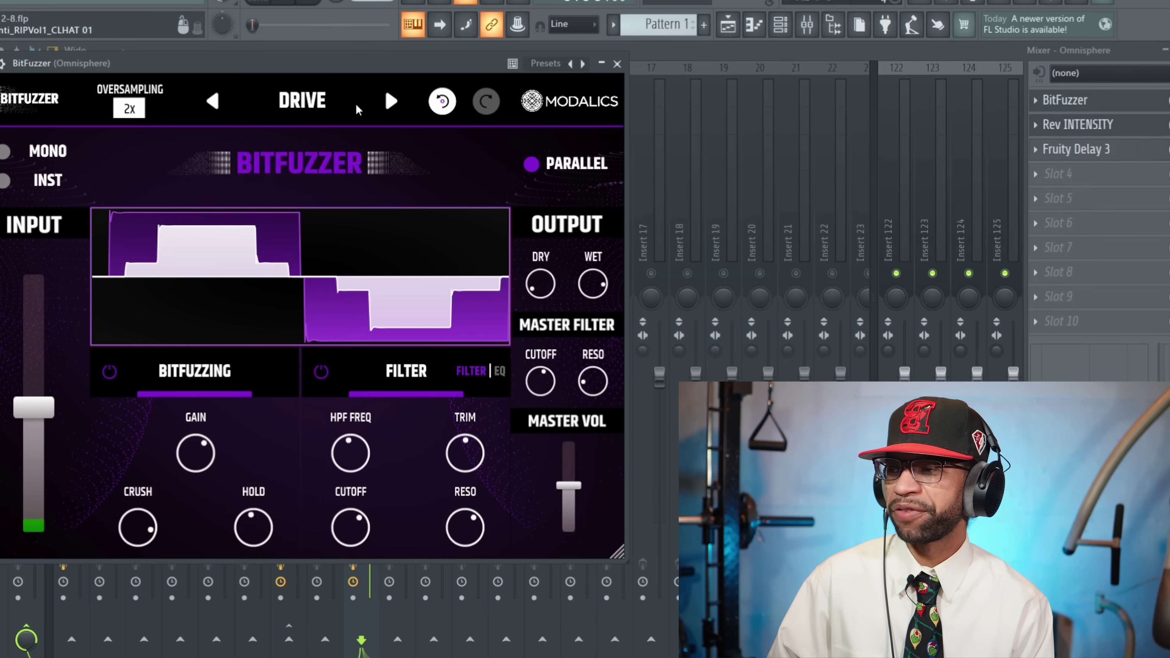
Load the Durt preset, sweep Hold up and partway back down during playback, and stop the pattern
click(387, 100)
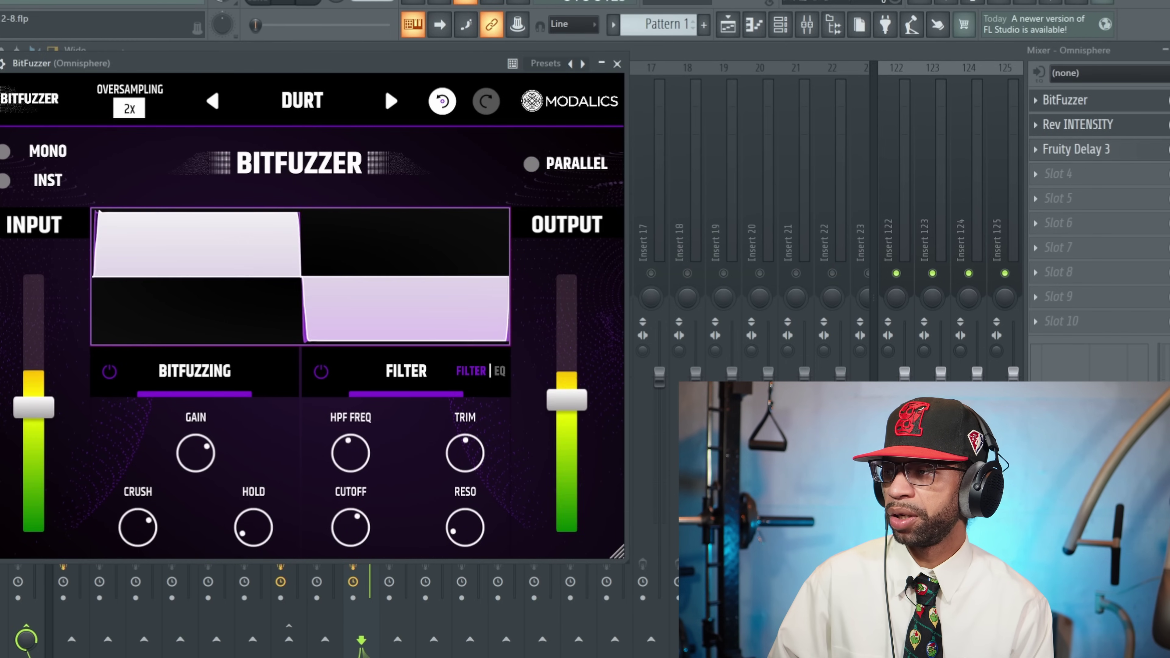
drag(253, 527, 317, 360)
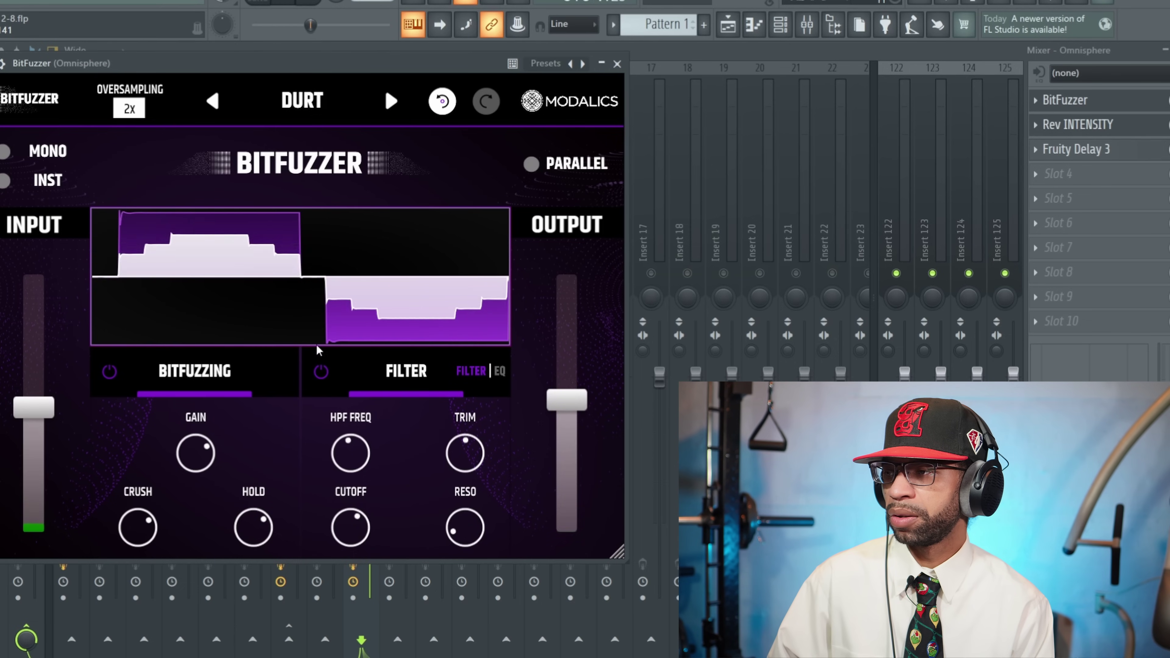
drag(253, 525, 265, 555)
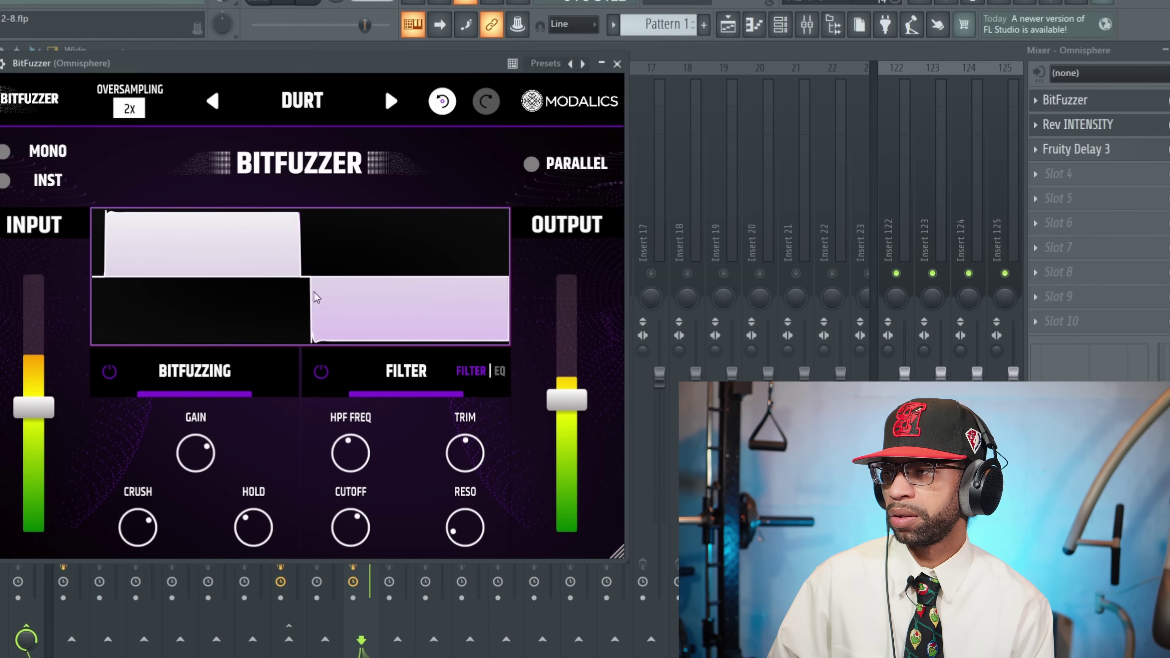
key(space)
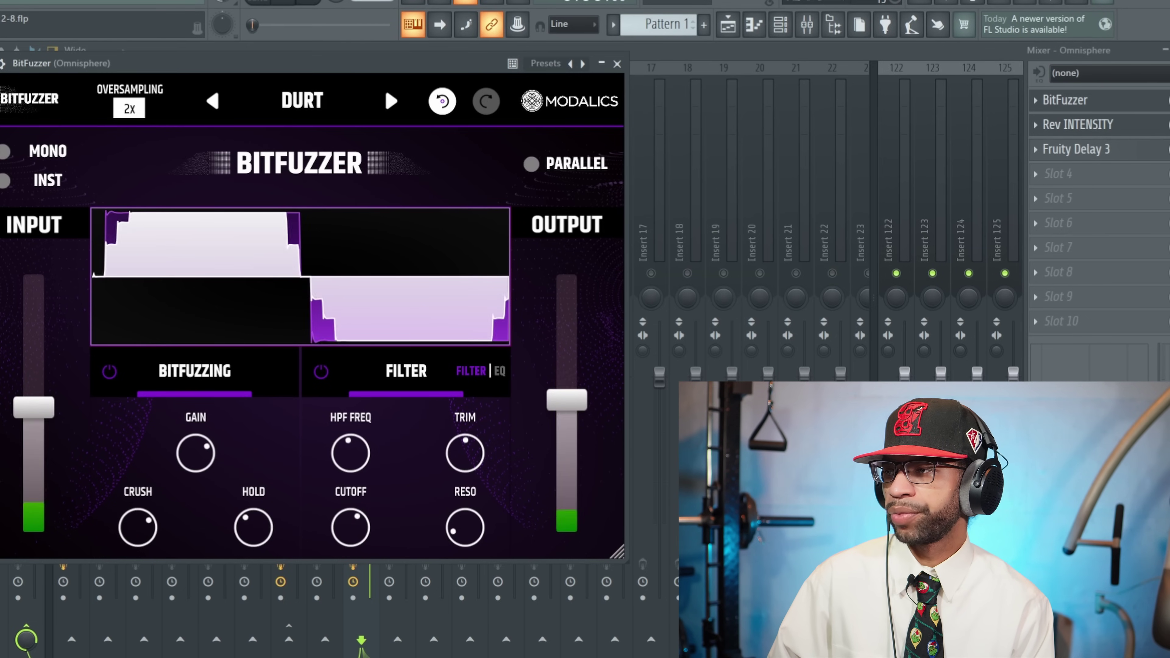